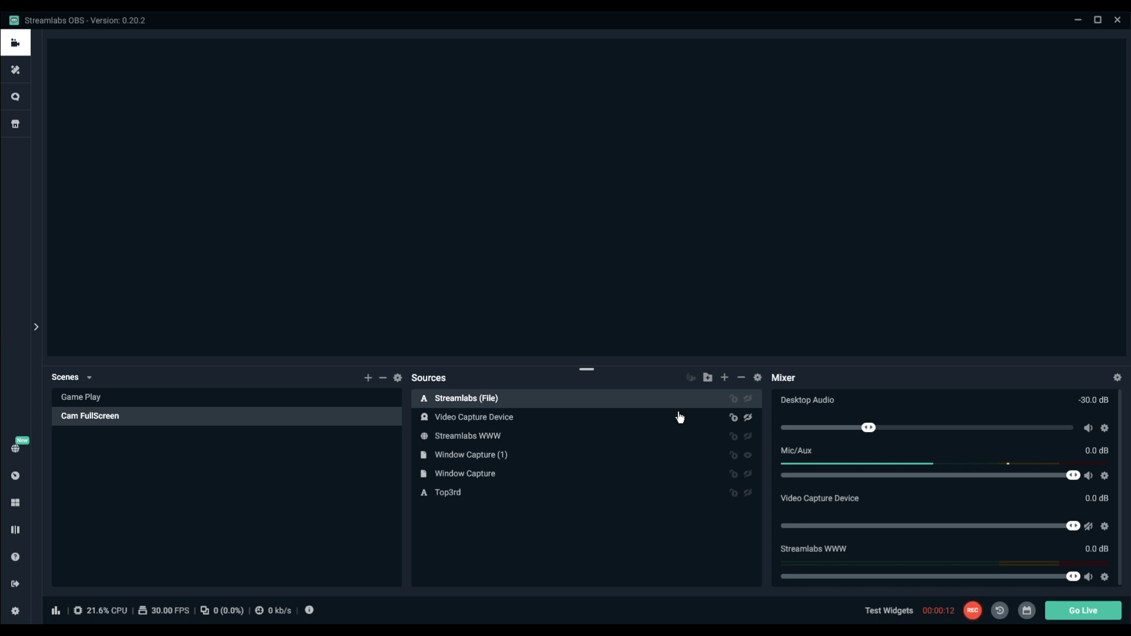
# Make the Streamlabs (File) source visible in the Cam FullScreen scene and deselect it
pyautogui.click(747, 400)
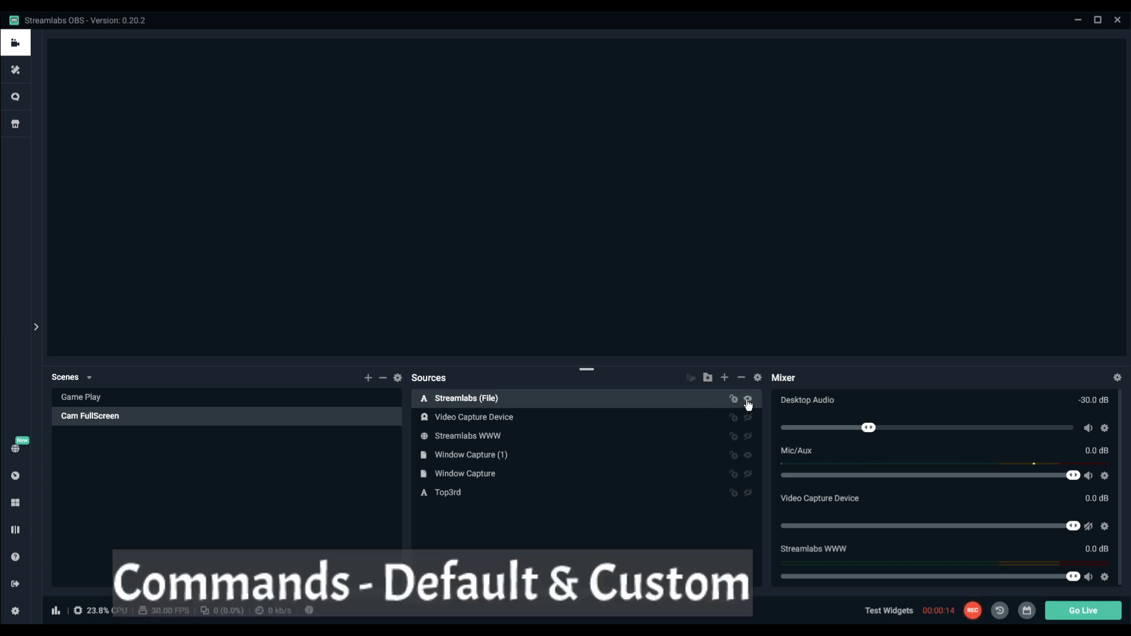
pyautogui.click(732, 315)
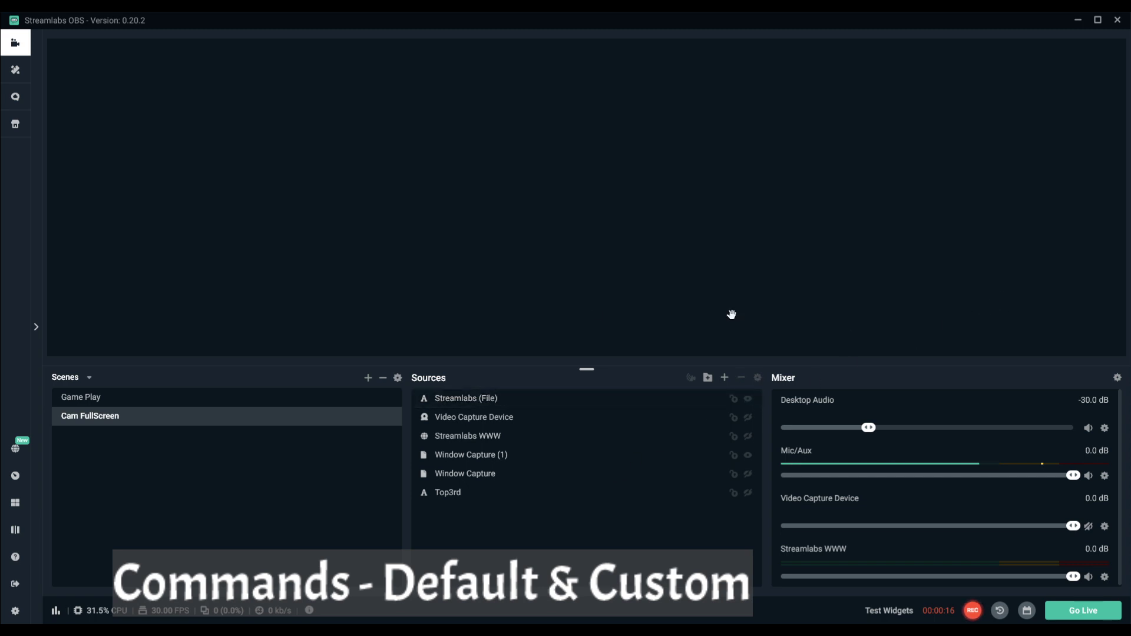
# Open the list of custom commands in Cloudbot
pyautogui.click(15, 98)
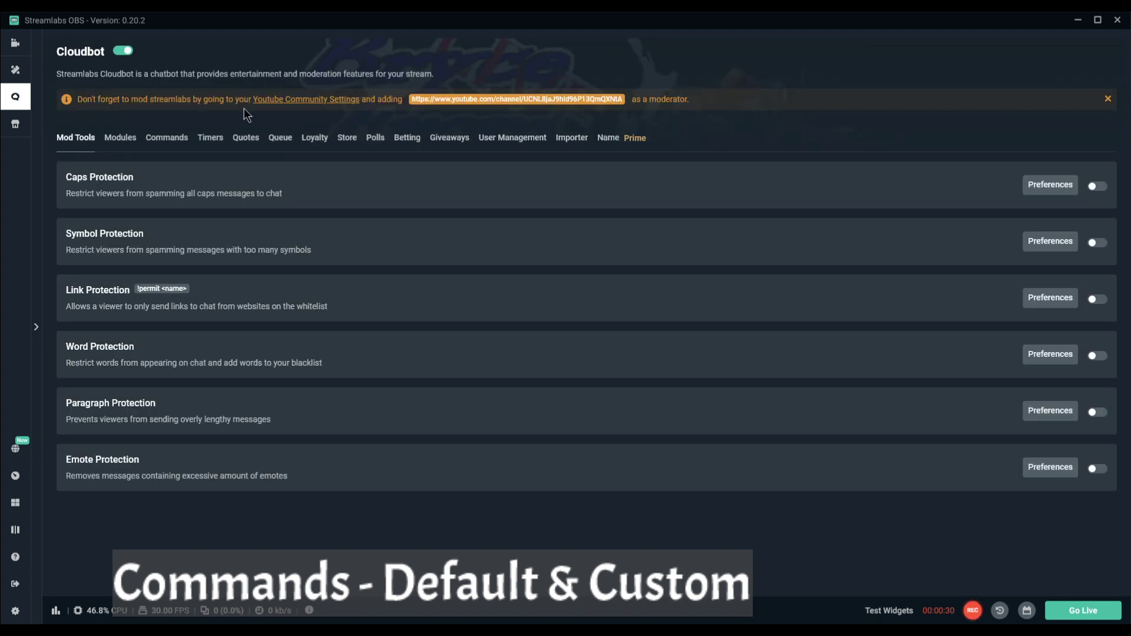
pyautogui.click(179, 138)
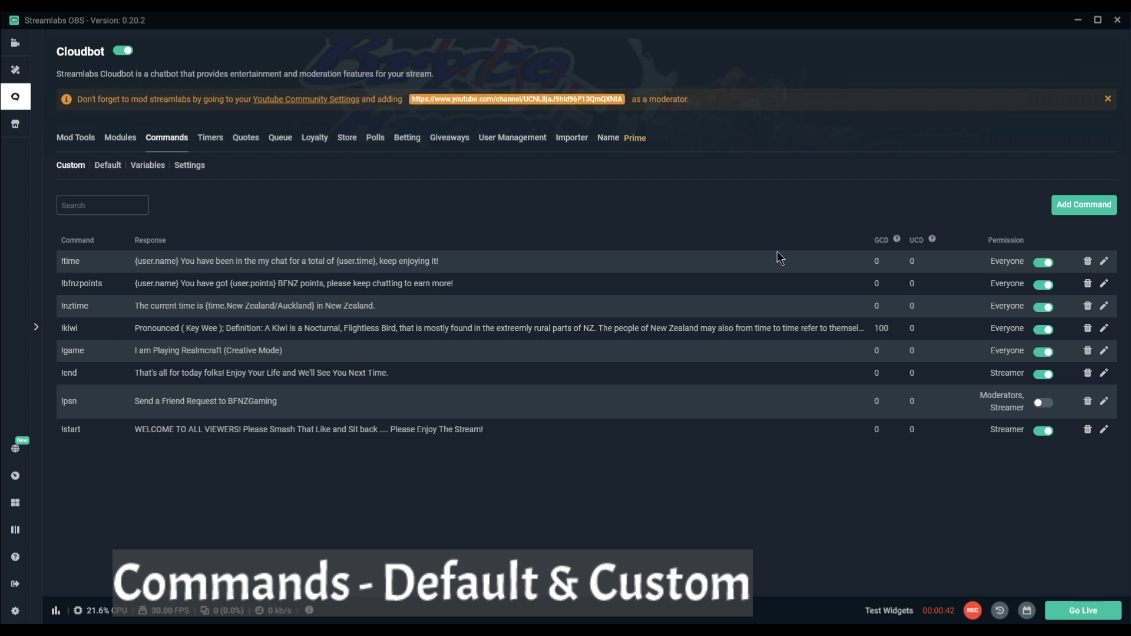
# Switch the !time and !psn custom commands to the opposite state and back again
pyautogui.click(1042, 263)
pyautogui.click(1042, 266)
pyautogui.click(1043, 406)
pyautogui.click(1043, 405)
# Turn Cloudbot off and open its list of default commands
pyautogui.click(118, 55)
pyautogui.click(100, 167)
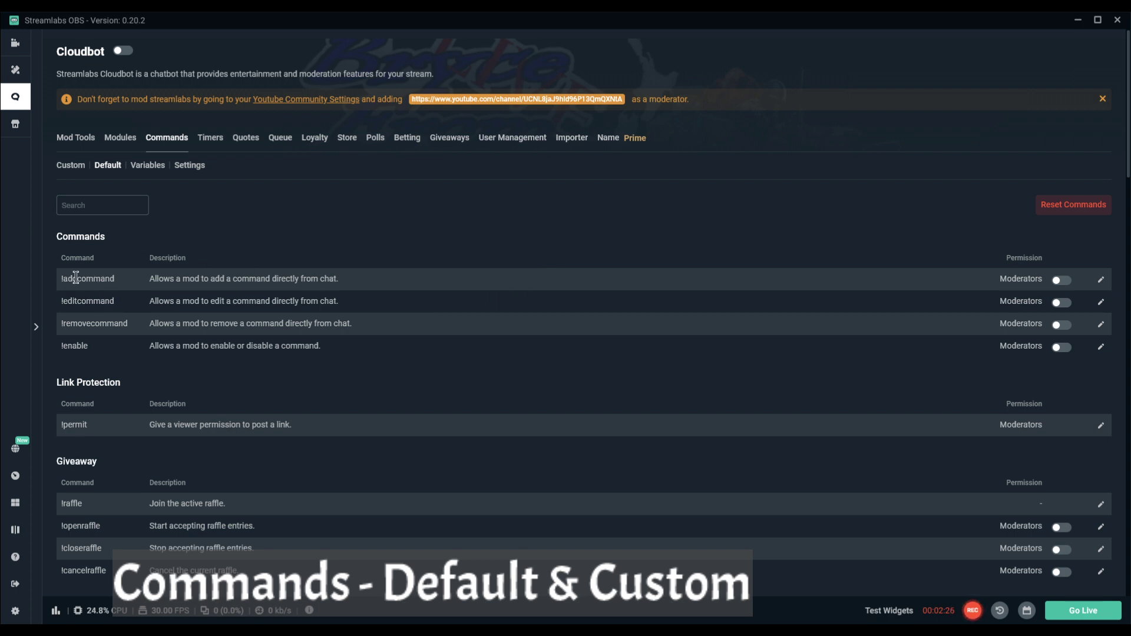
# Examine the default !addcommand, !editcommand, !removecommand and !enable commands that moderators can use from chat
pyautogui.moveTo(77, 278); pyautogui.dragTo(100, 278)
pyautogui.moveTo(91, 324); pyautogui.dragTo(128, 327)
pyautogui.moveTo(68, 346); pyautogui.dragTo(83, 348)
pyautogui.click(72, 352)
pyautogui.moveTo(72, 301); pyautogui.dragTo(152, 324)
pyautogui.moveTo(71, 323); pyautogui.dragTo(133, 326)
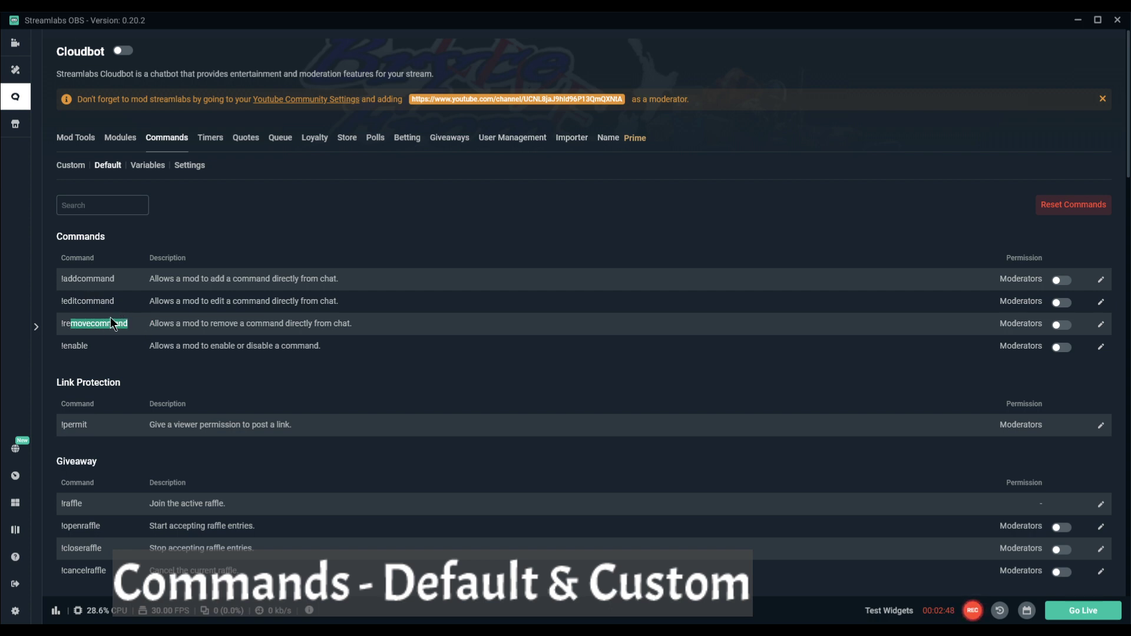
pyautogui.moveTo(72, 300); pyautogui.dragTo(106, 301)
pyautogui.click(67, 299)
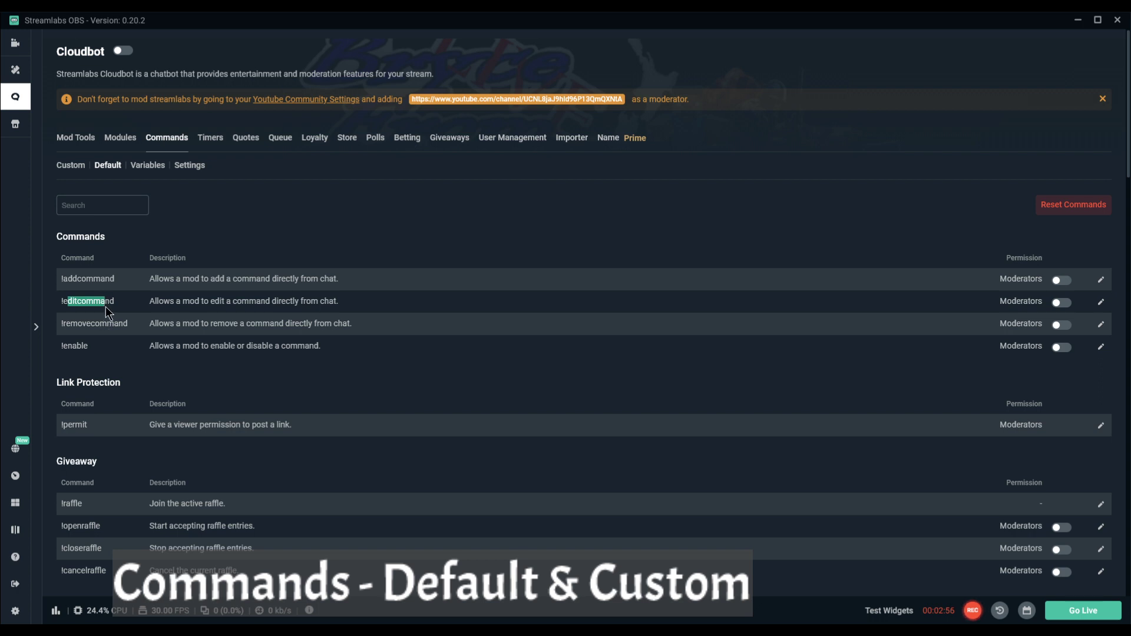
pyautogui.click(87, 303)
pyautogui.moveTo(69, 280); pyautogui.dragTo(118, 286)
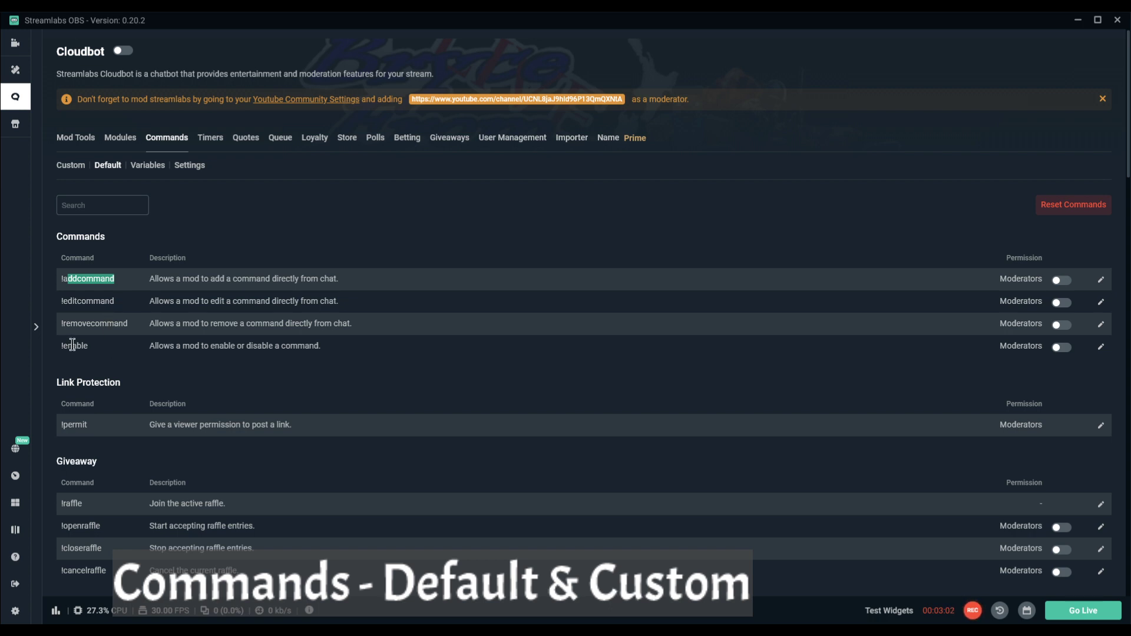
pyautogui.moveTo(67, 347); pyautogui.dragTo(70, 347)
pyautogui.click(76, 347)
# Review the !permit command under Link Protection and the raffle commands under Giveaway
pyautogui.scroll(-3, 296, 383)
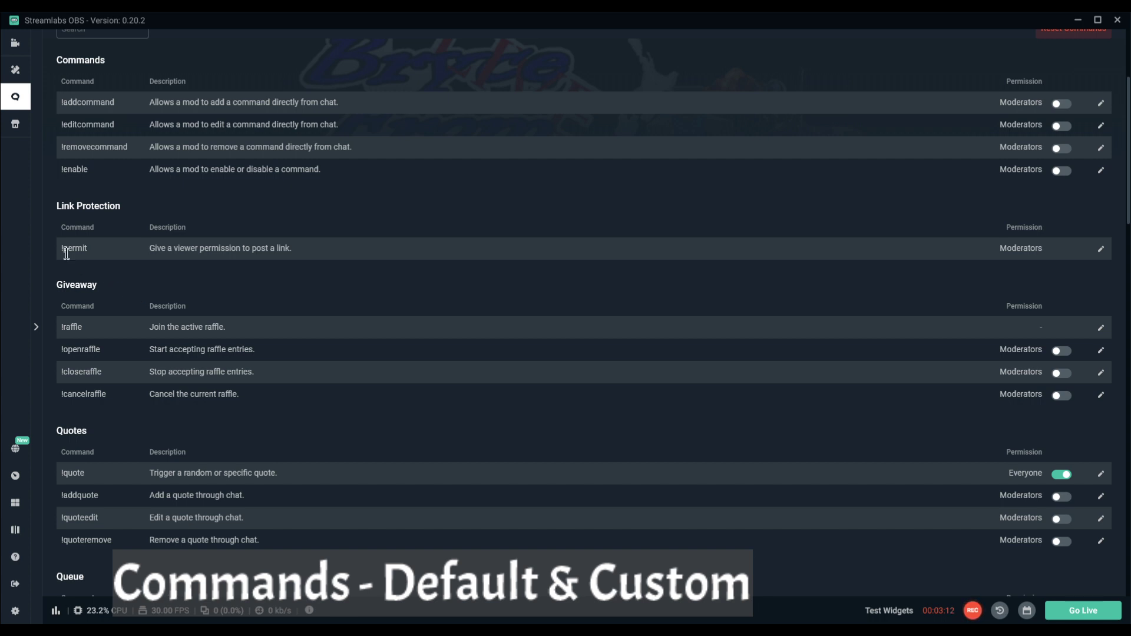
pyautogui.moveTo(61, 249); pyautogui.dragTo(273, 254)
pyautogui.click(229, 253)
pyautogui.scroll(-2, 368, 275)
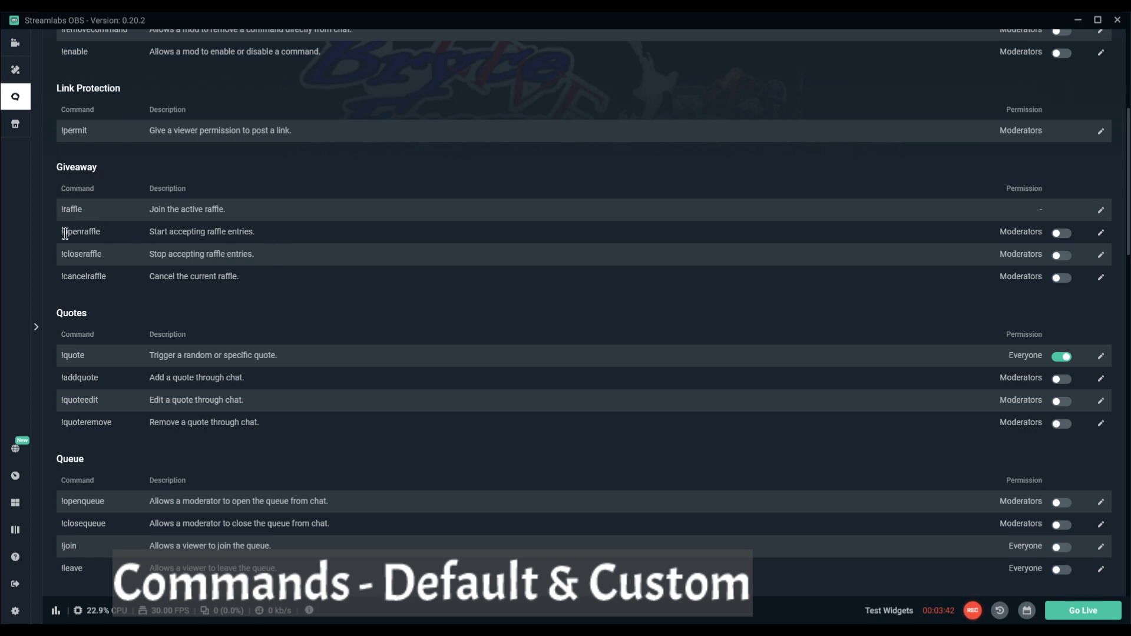
pyautogui.moveTo(66, 233); pyautogui.dragTo(136, 262)
pyautogui.moveTo(68, 277); pyautogui.dragTo(156, 280)
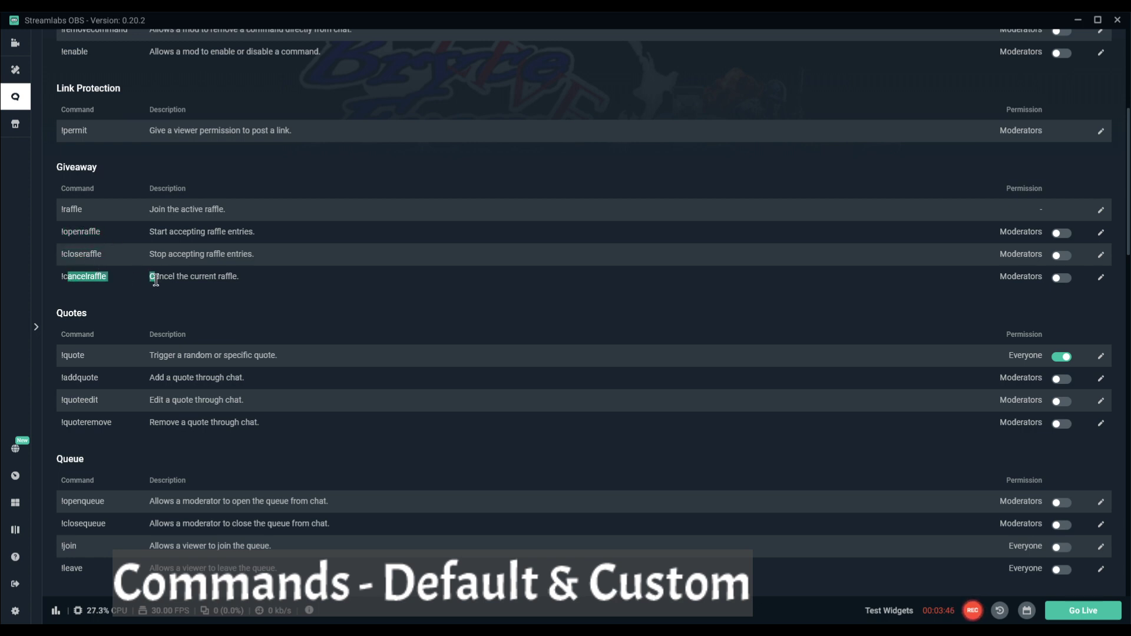
pyautogui.click(196, 275)
# Look up the !quote command and its description in the Quotes section
pyautogui.scroll(-2, 352, 278)
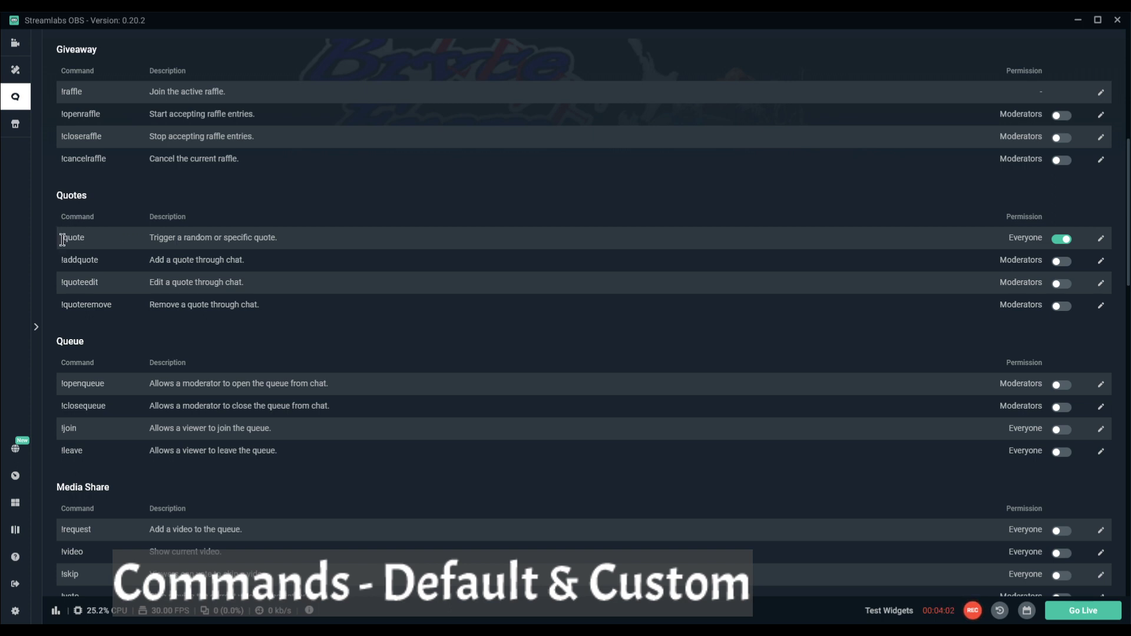
pyautogui.moveTo(63, 240); pyautogui.dragTo(291, 247)
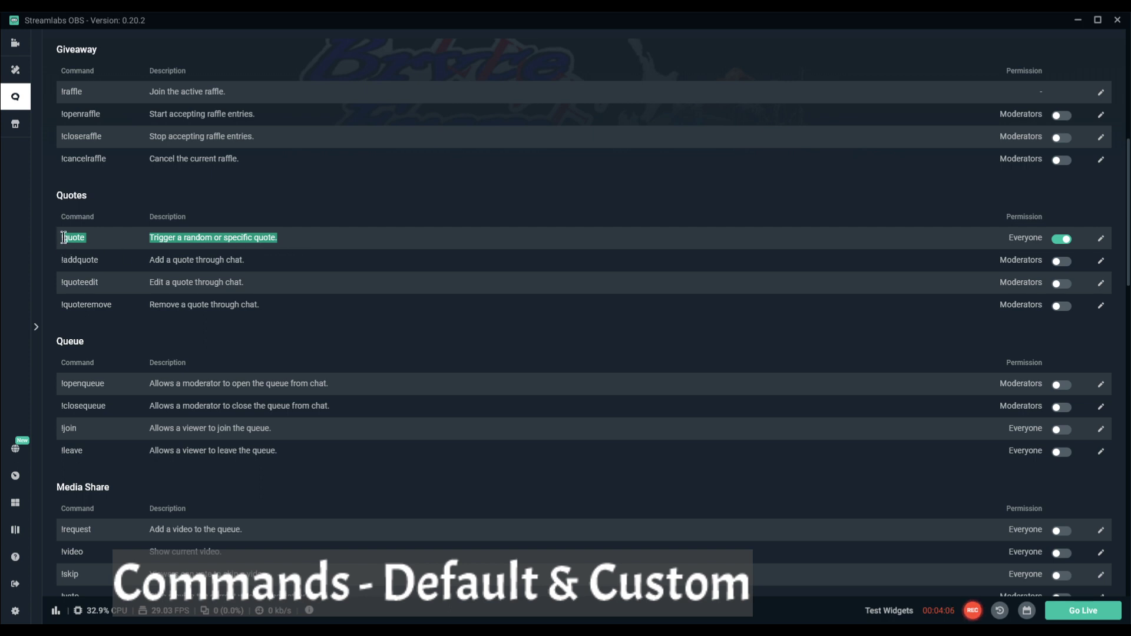
pyautogui.click(91, 245)
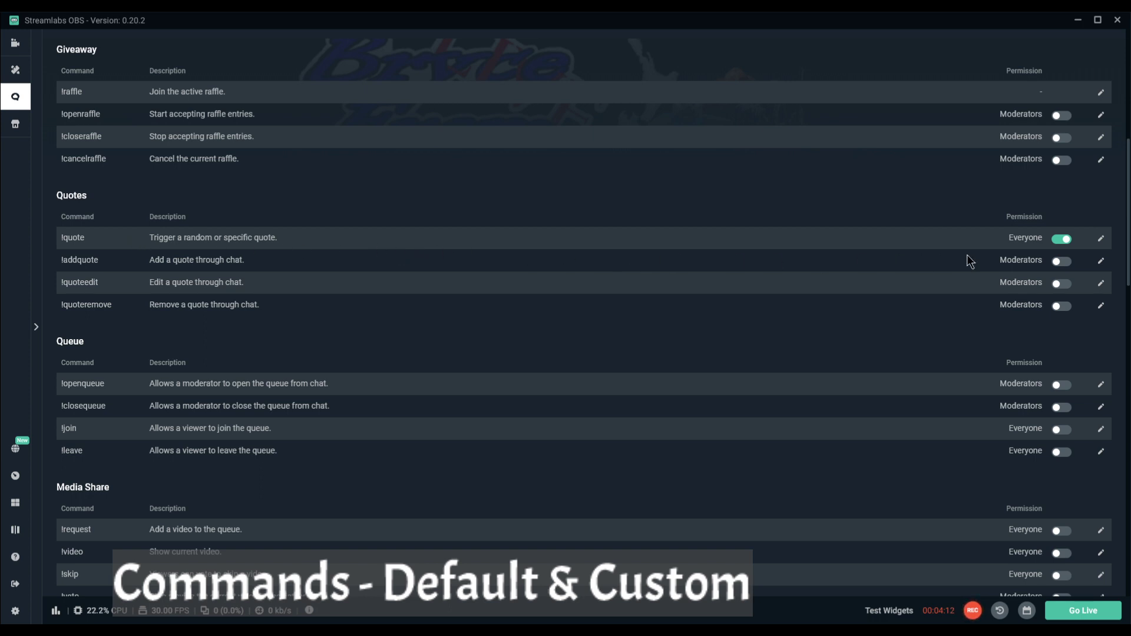
# Open the !quote command's settings, inspect its advanced user and global cooldowns, and close them without saving
pyautogui.click(1101, 240)
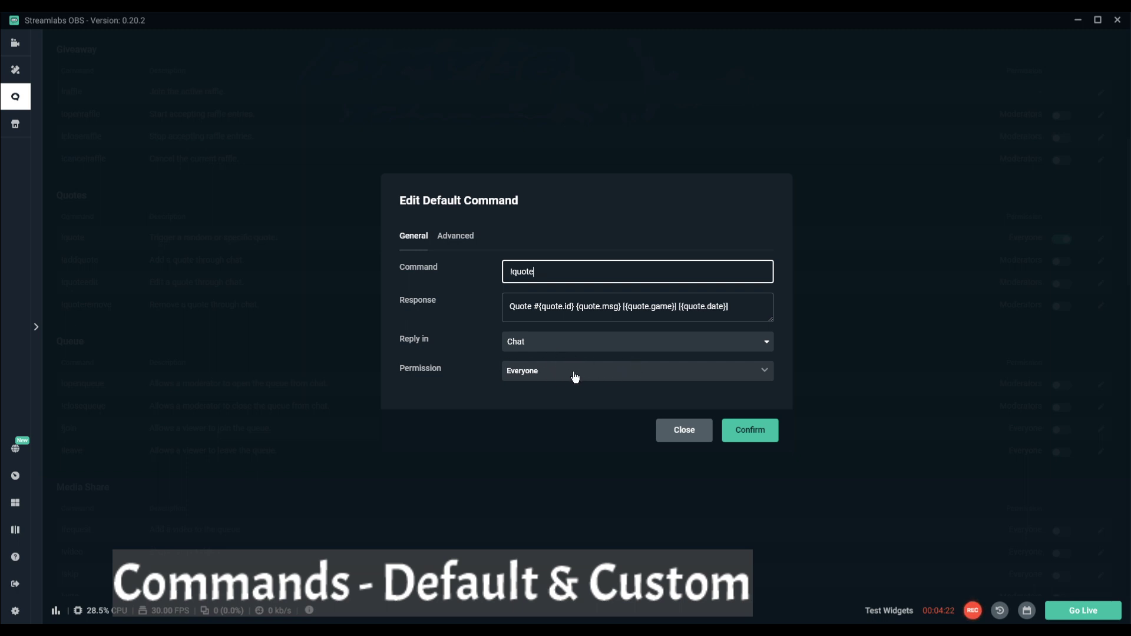
pyautogui.click(445, 242)
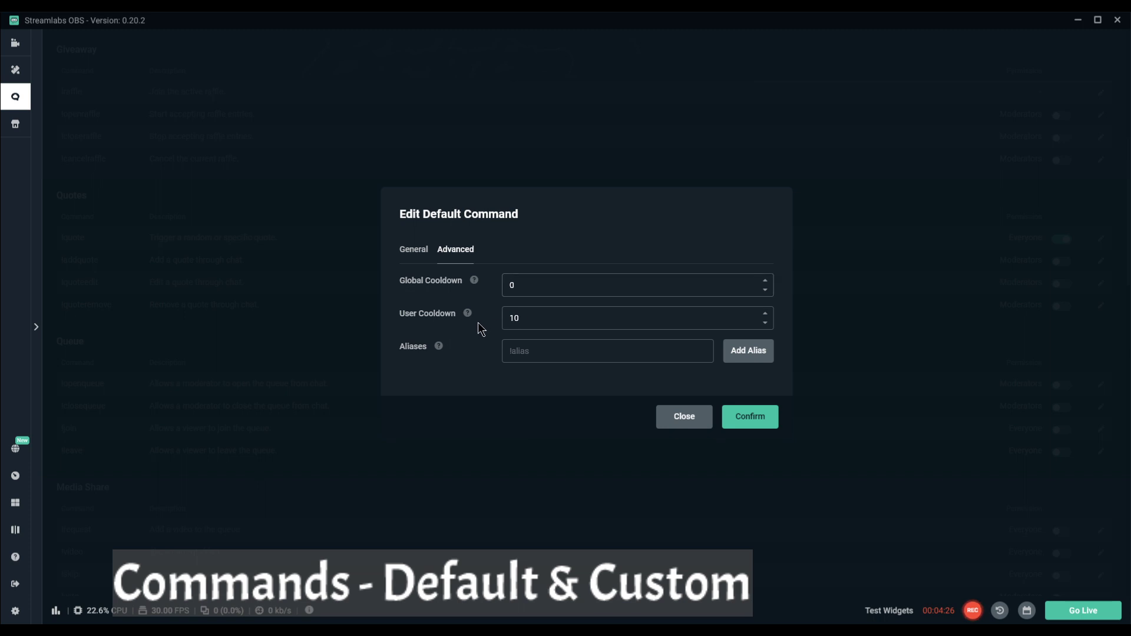
pyautogui.moveTo(555, 318); pyautogui.dragTo(448, 321)
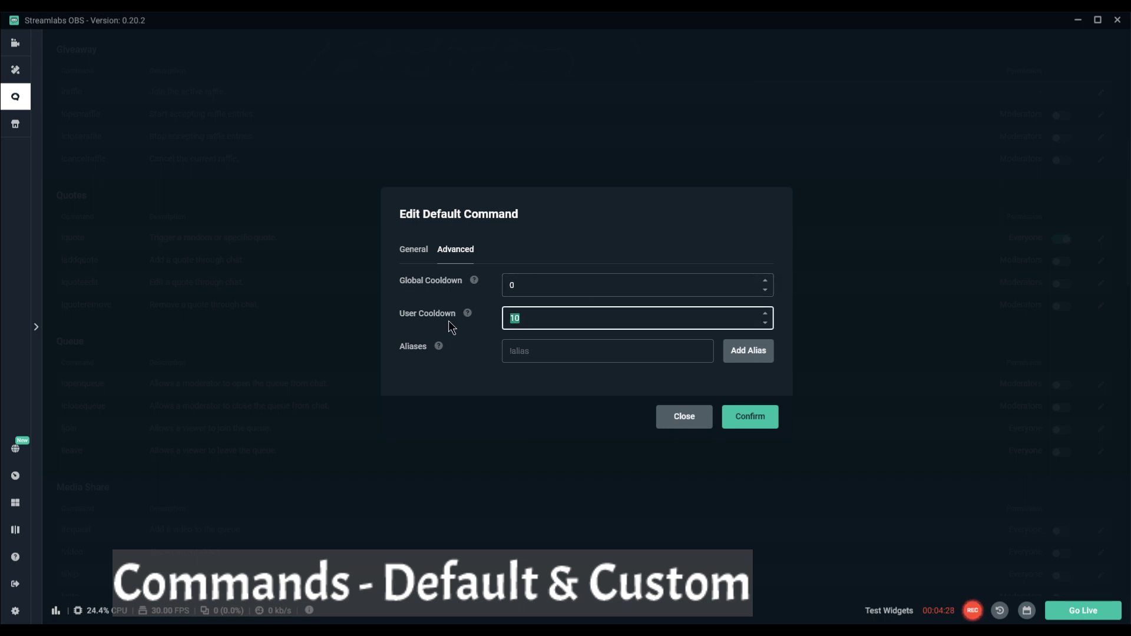
pyautogui.click(565, 317)
pyautogui.moveTo(522, 322); pyautogui.dragTo(506, 320)
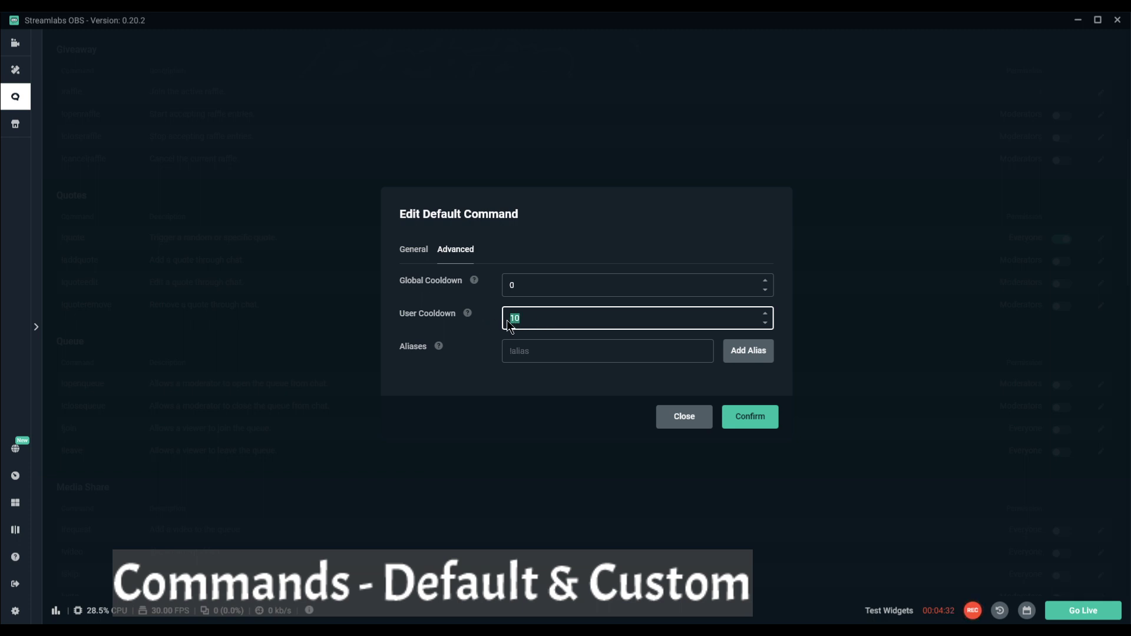
pyautogui.click(545, 318)
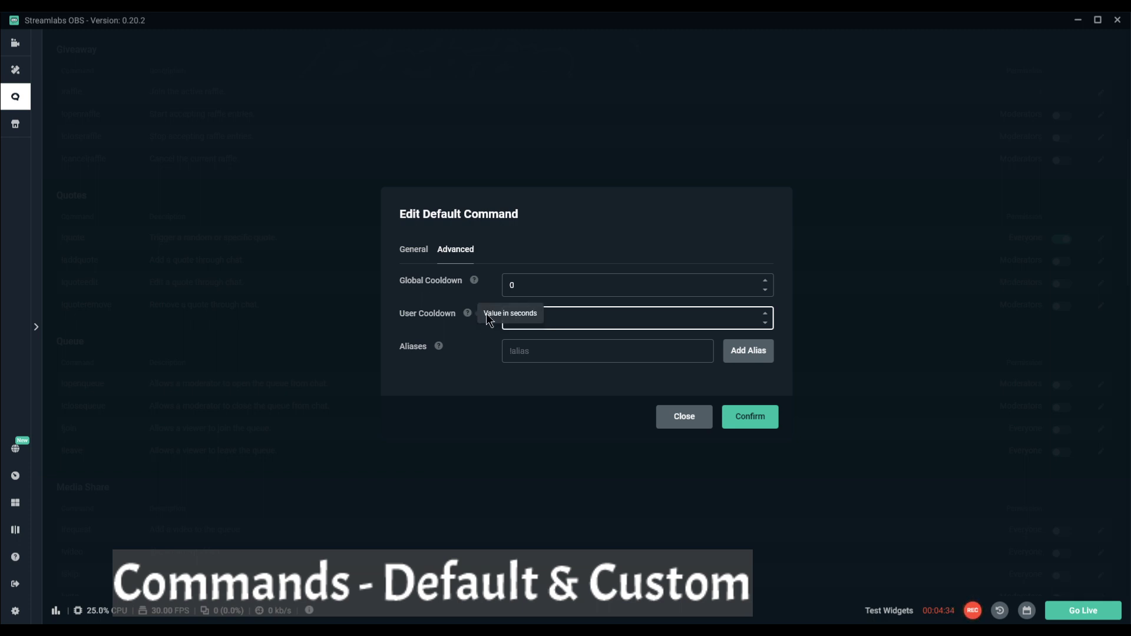
pyautogui.moveTo(505, 319); pyautogui.dragTo(559, 318)
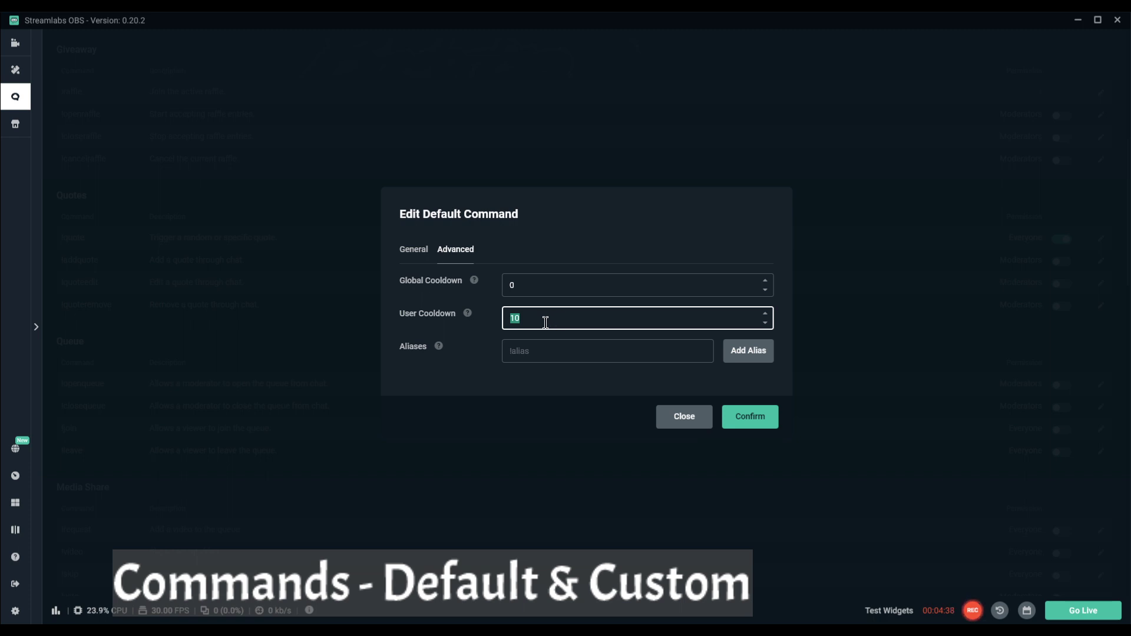
pyautogui.click(543, 318)
pyautogui.click(543, 285)
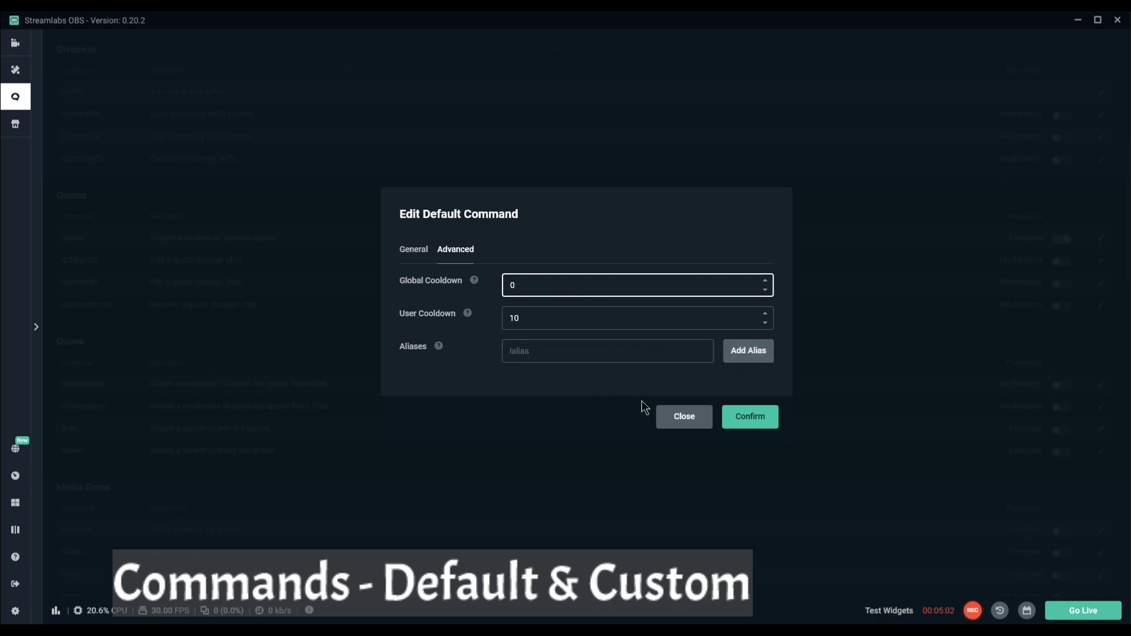
pyautogui.click(704, 419)
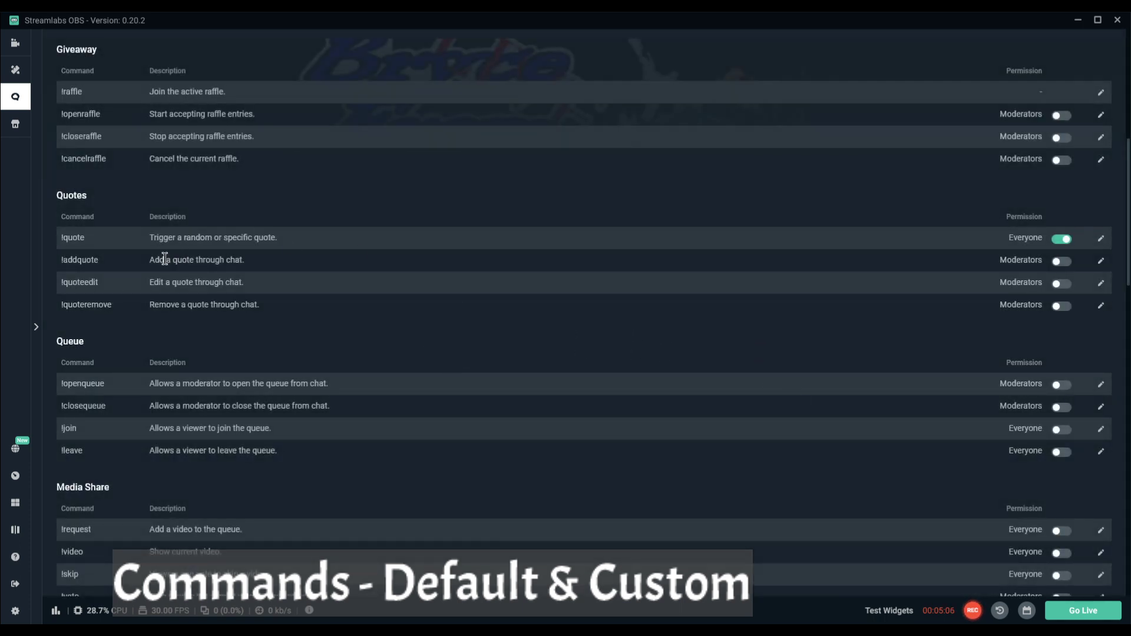
# Review the commands for adding, editing and removing quotes through chat
pyautogui.moveTo(72, 260); pyautogui.dragTo(121, 262)
pyautogui.moveTo(68, 305); pyautogui.dragTo(147, 330)
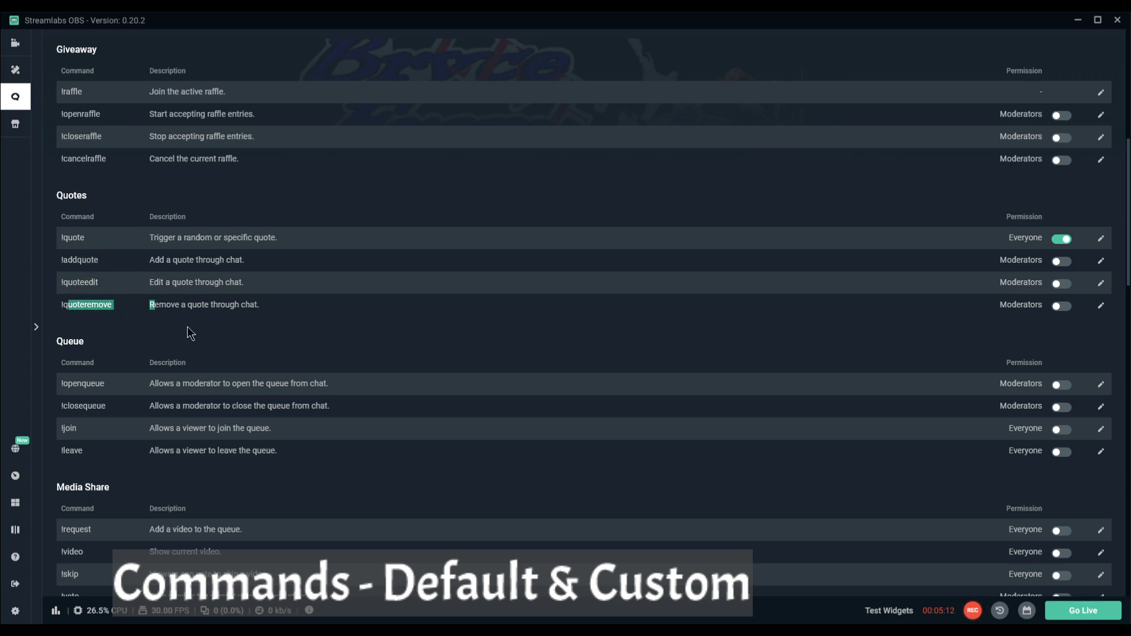
pyautogui.click(189, 300)
# Examine the Queue commands, including !openqueue, !closequeue, !join and !leave
pyautogui.scroll(-4, 107, 386)
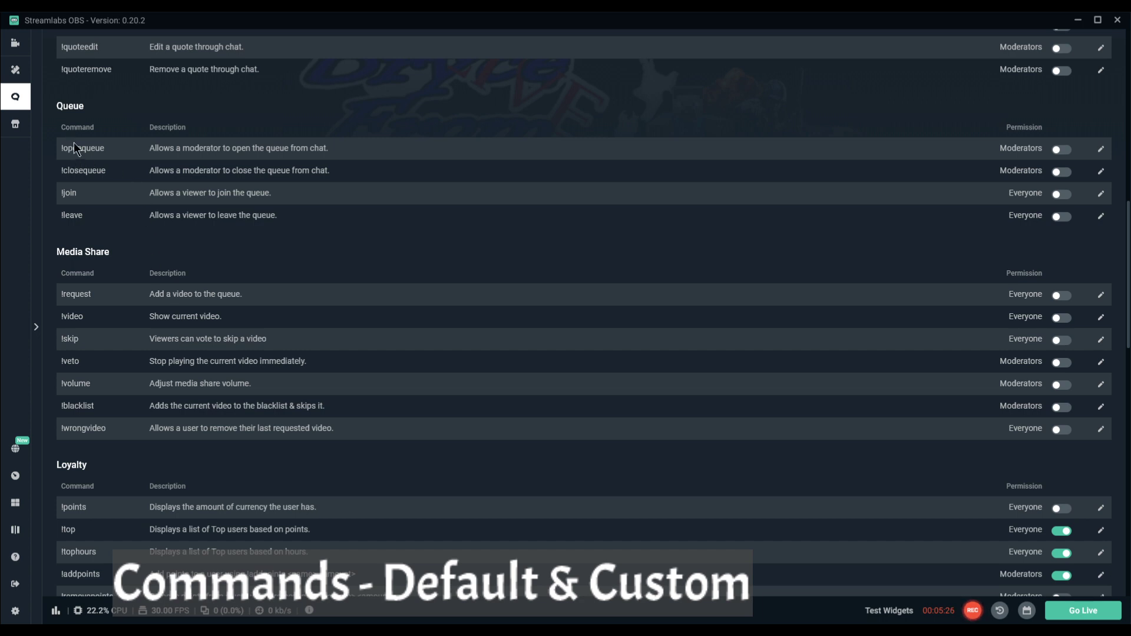
pyautogui.moveTo(68, 147); pyautogui.dragTo(116, 217)
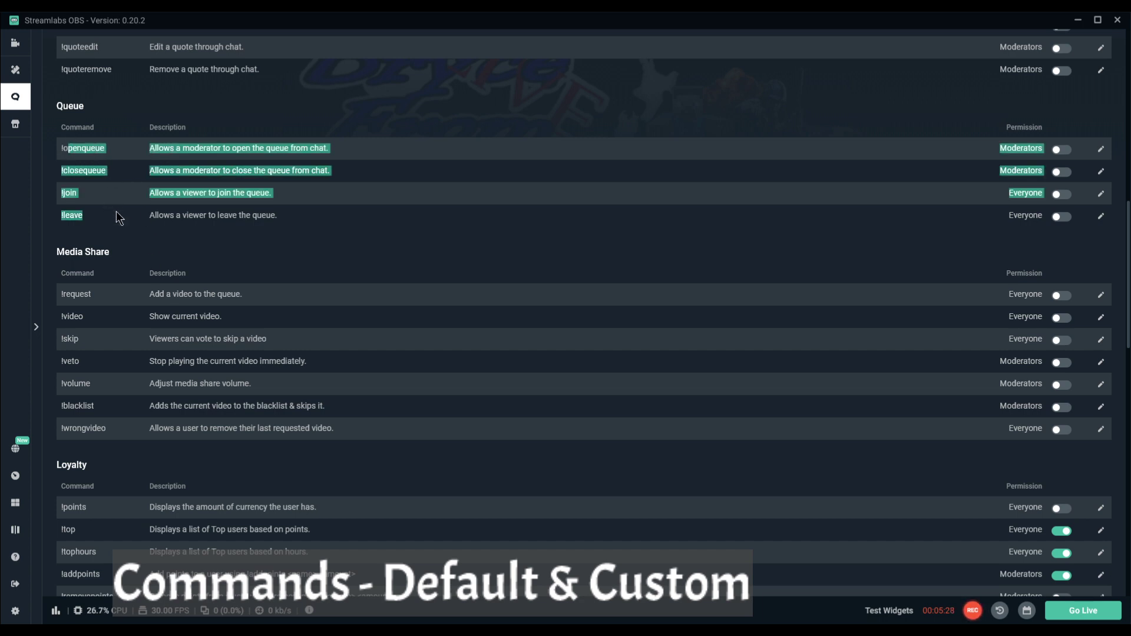
pyautogui.click(237, 217)
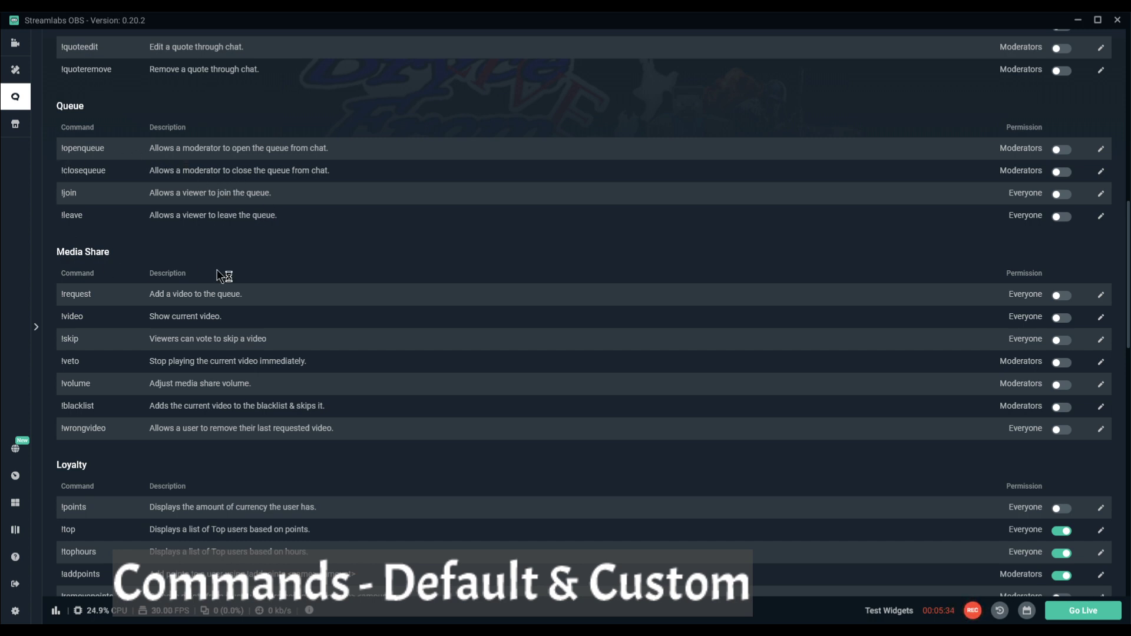
pyautogui.scroll(-1, 269, 259)
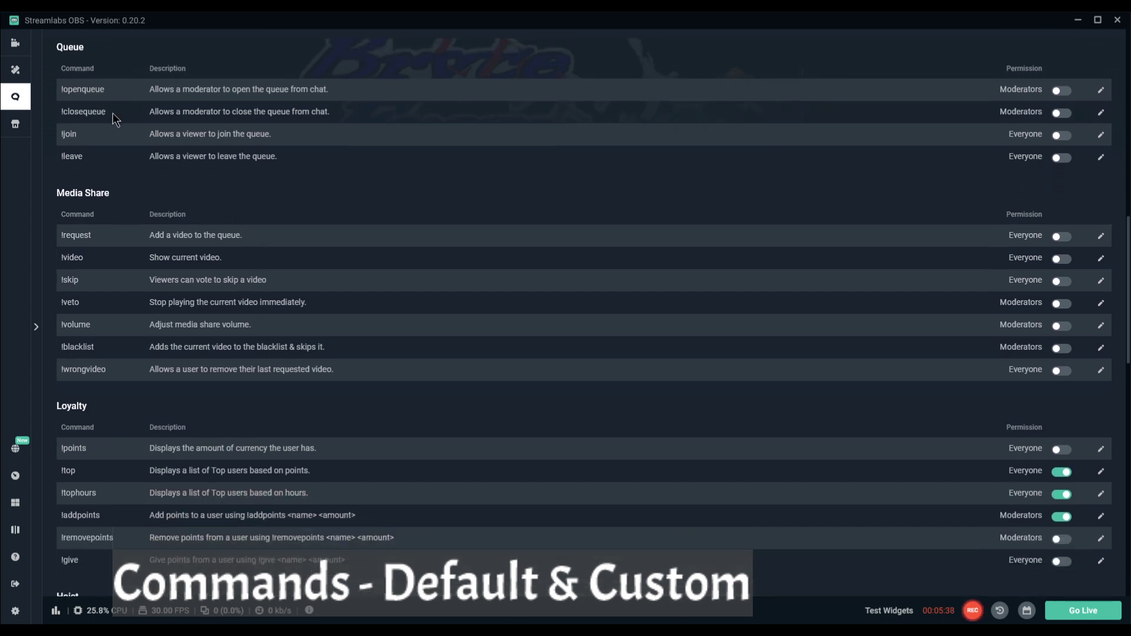
pyautogui.moveTo(63, 134); pyautogui.dragTo(181, 134)
pyautogui.moveTo(63, 156); pyautogui.dragTo(188, 156)
pyautogui.click(181, 174)
# Look through the Media Share commands for requesting, skipping, vetoing and blacklisting videos
pyautogui.scroll(-1, 283, 217)
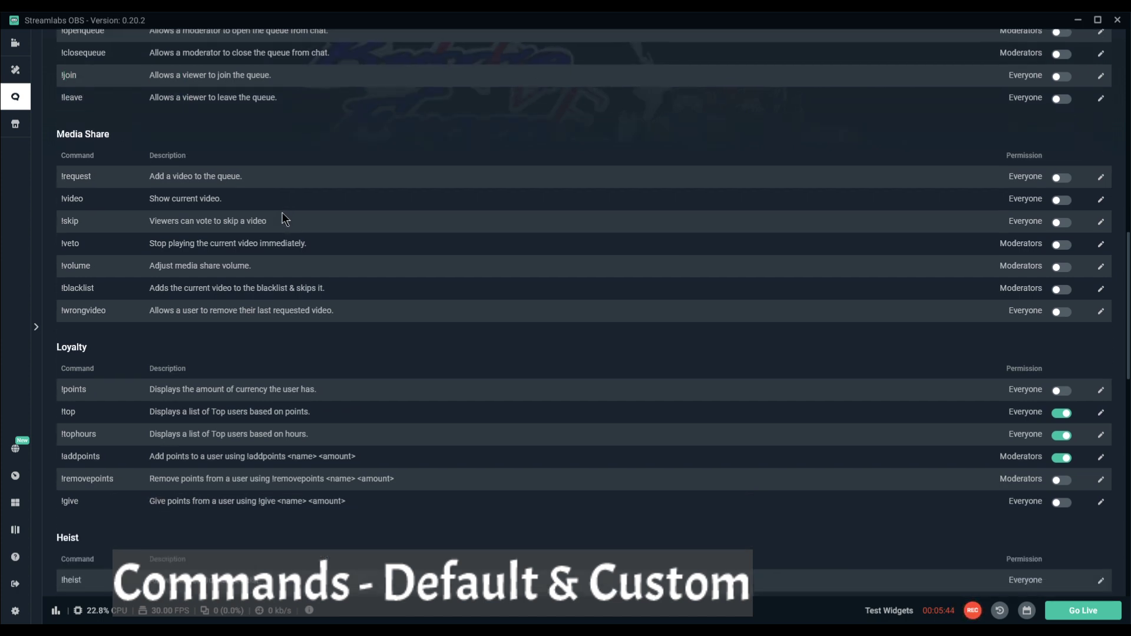
pyautogui.scroll(-1, 282, 212)
pyautogui.scroll(-1, 286, 209)
pyautogui.scroll(1, 281, 204)
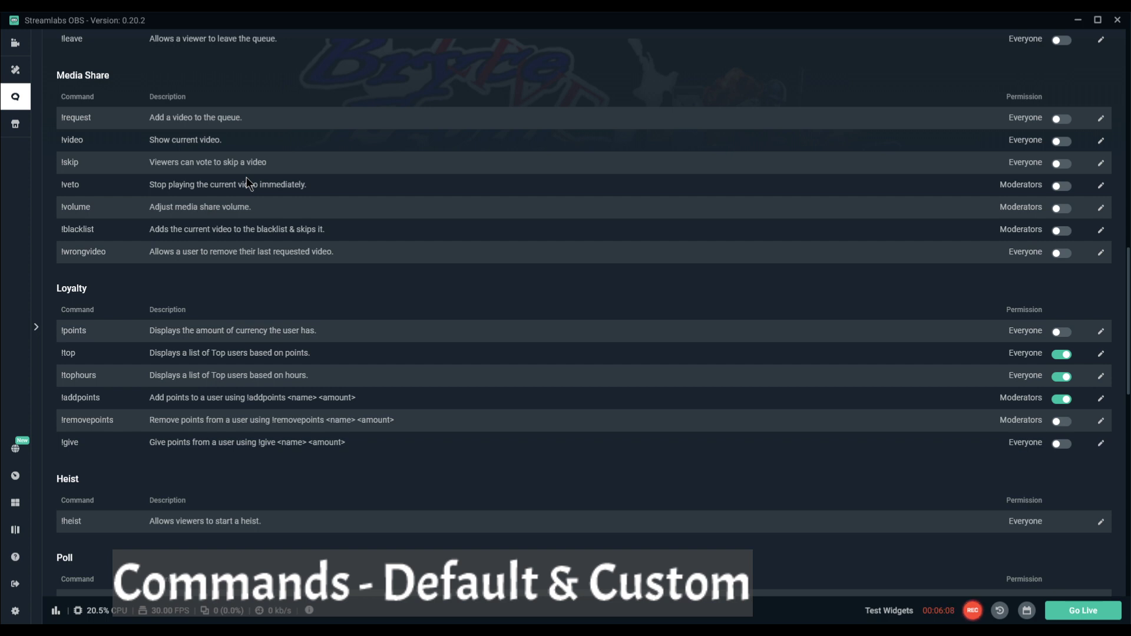
pyautogui.scroll(1, 247, 178)
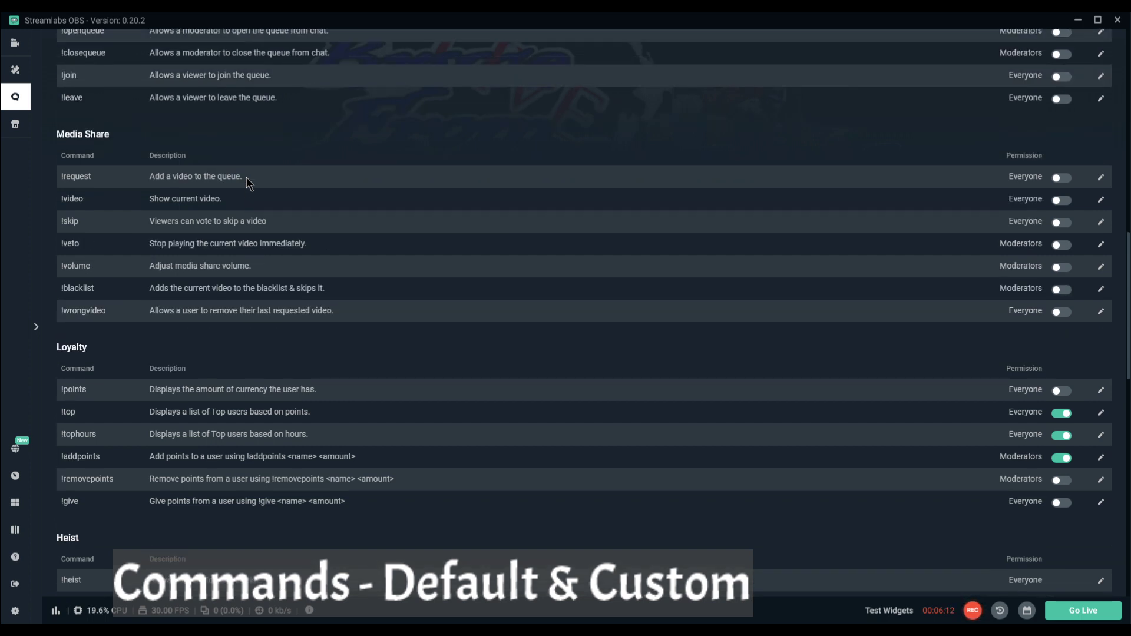
pyautogui.scroll(-1, 246, 177)
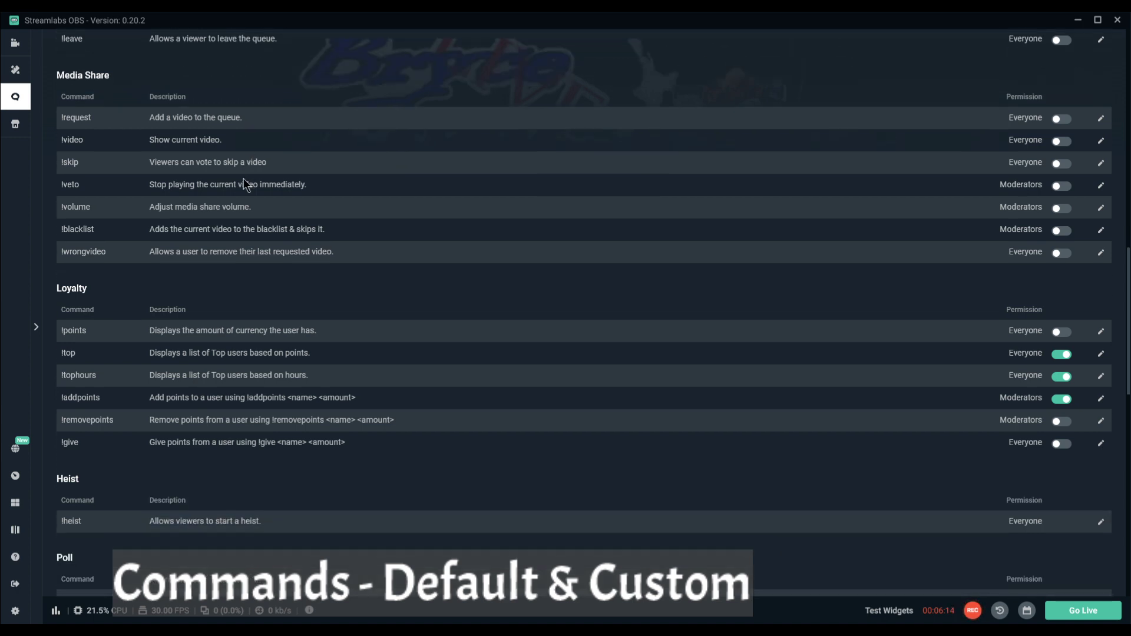
pyautogui.scroll(-1, 246, 183)
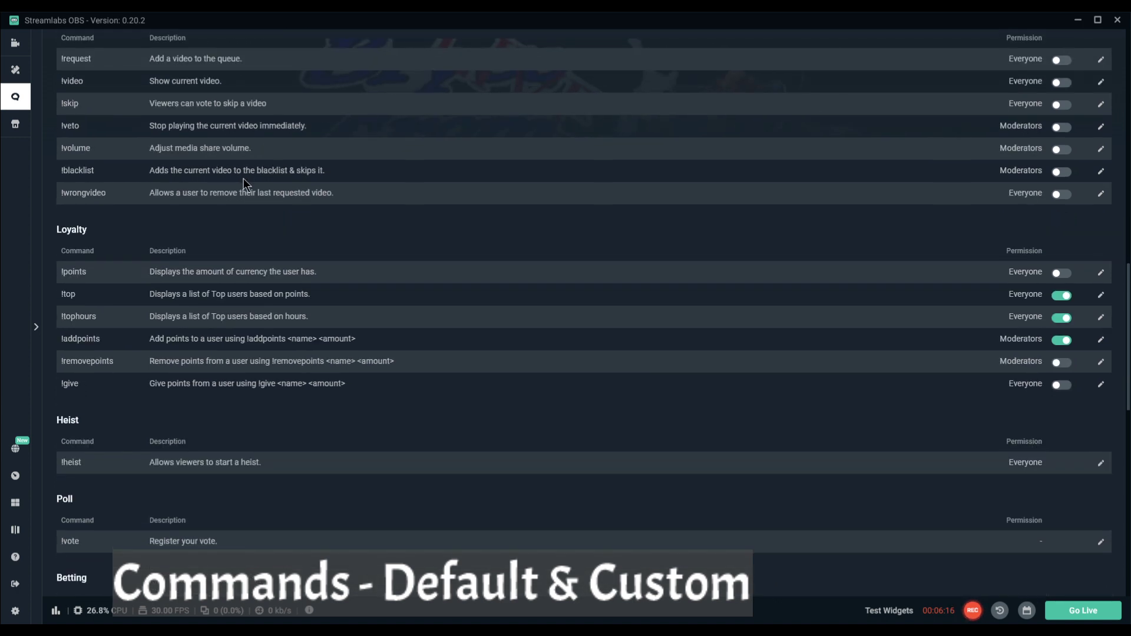
# Review the !points command and its description in the Loyalty section
pyautogui.scroll(-3, 242, 178)
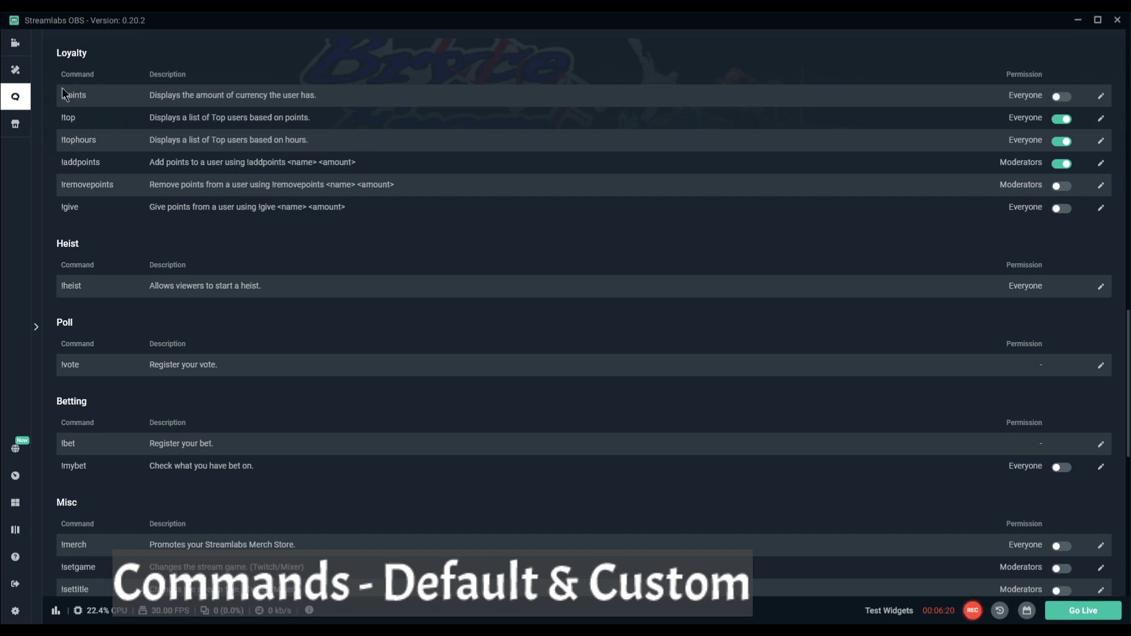
pyautogui.moveTo(63, 94); pyautogui.dragTo(270, 101)
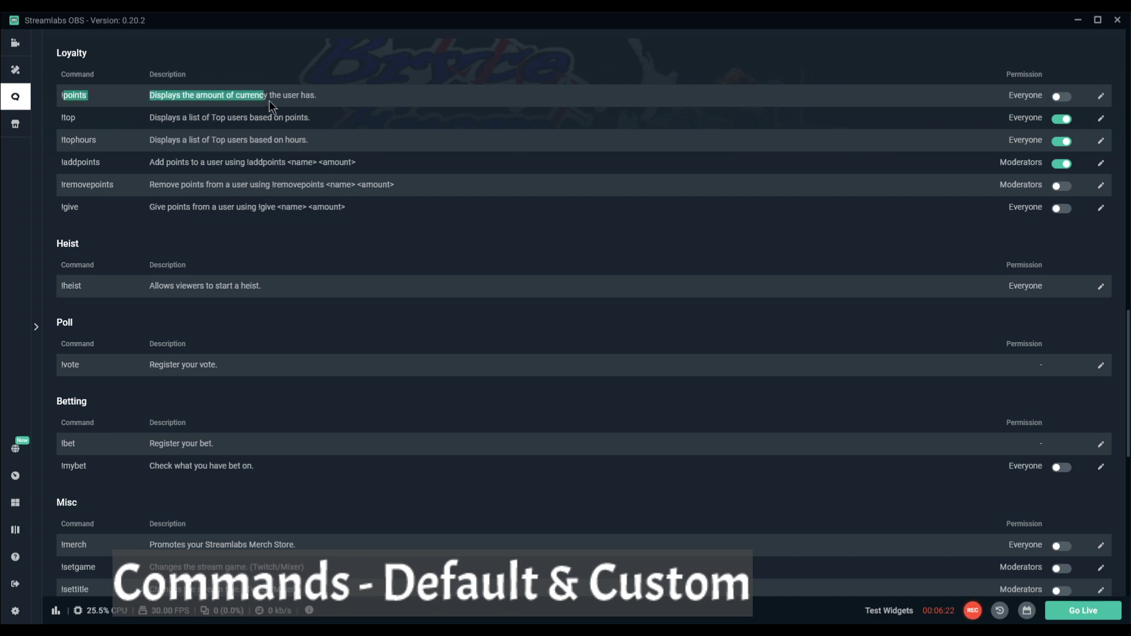
pyautogui.click(272, 99)
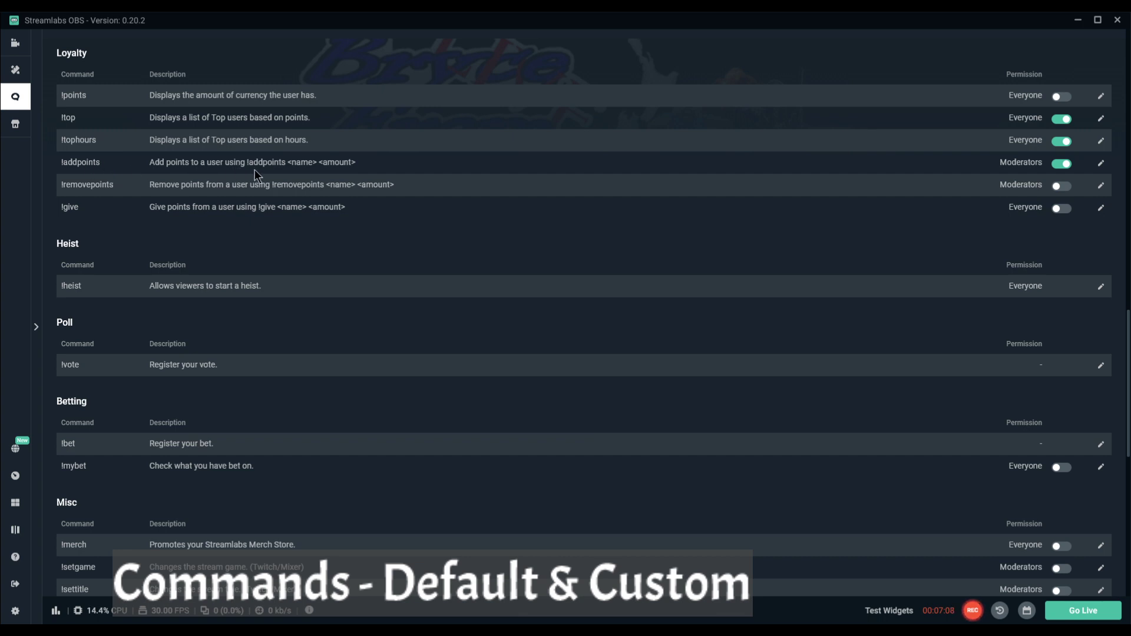
# Switch off the !addpoints command and review its description, including the name and amount arguments
pyautogui.click(1054, 168)
pyautogui.moveTo(160, 167); pyautogui.dragTo(334, 168)
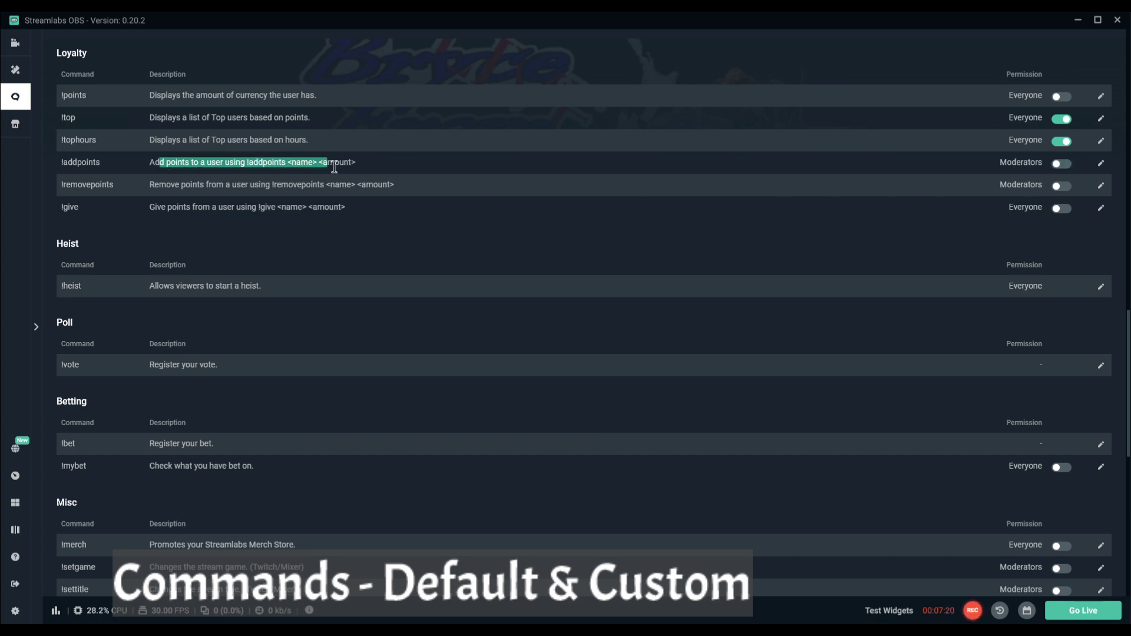
pyautogui.click(216, 166)
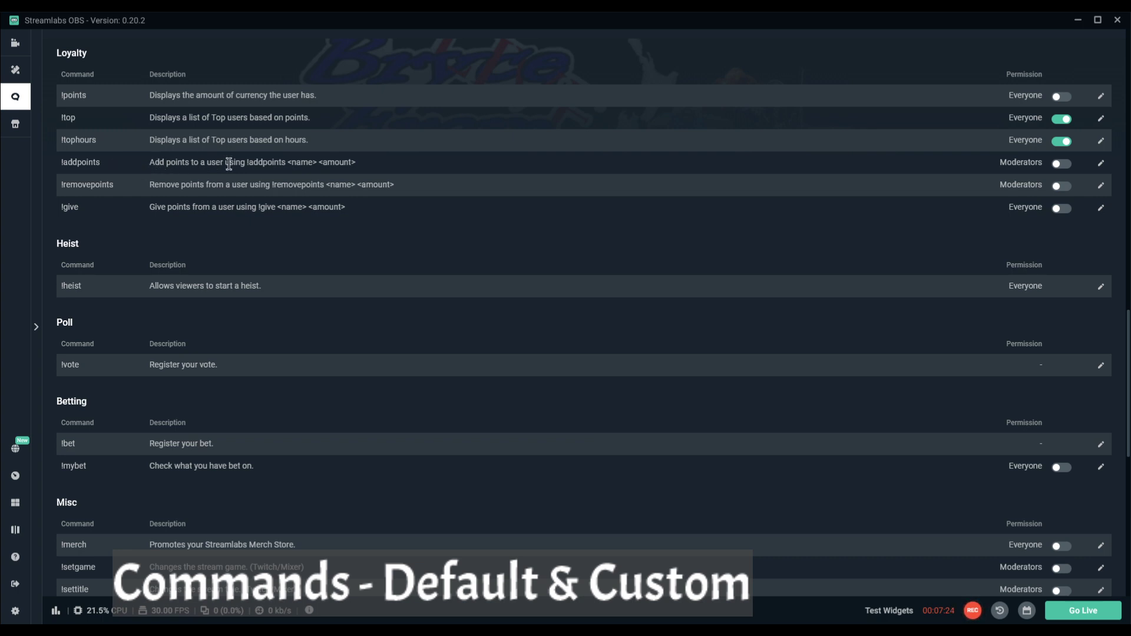
pyautogui.moveTo(290, 163); pyautogui.dragTo(309, 163)
pyautogui.click(330, 163)
pyautogui.moveTo(149, 163); pyautogui.dragTo(376, 166)
pyautogui.click(277, 169)
# Review the !removepoints command's description with its name and amount arguments
pyautogui.moveTo(155, 184); pyautogui.dragTo(355, 186)
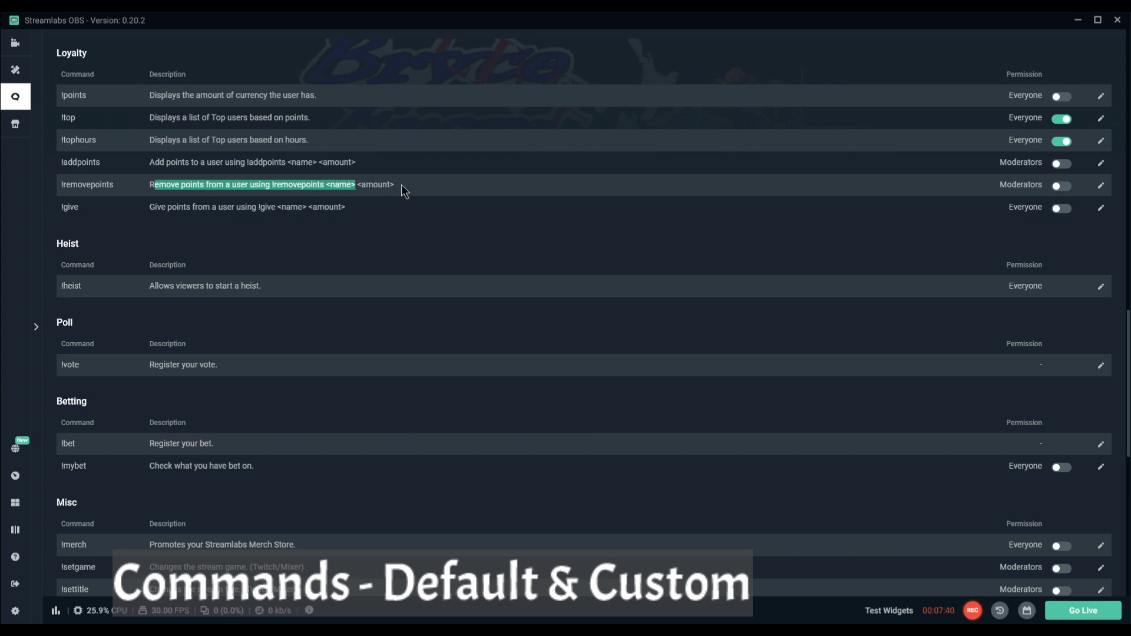
pyautogui.click(352, 186)
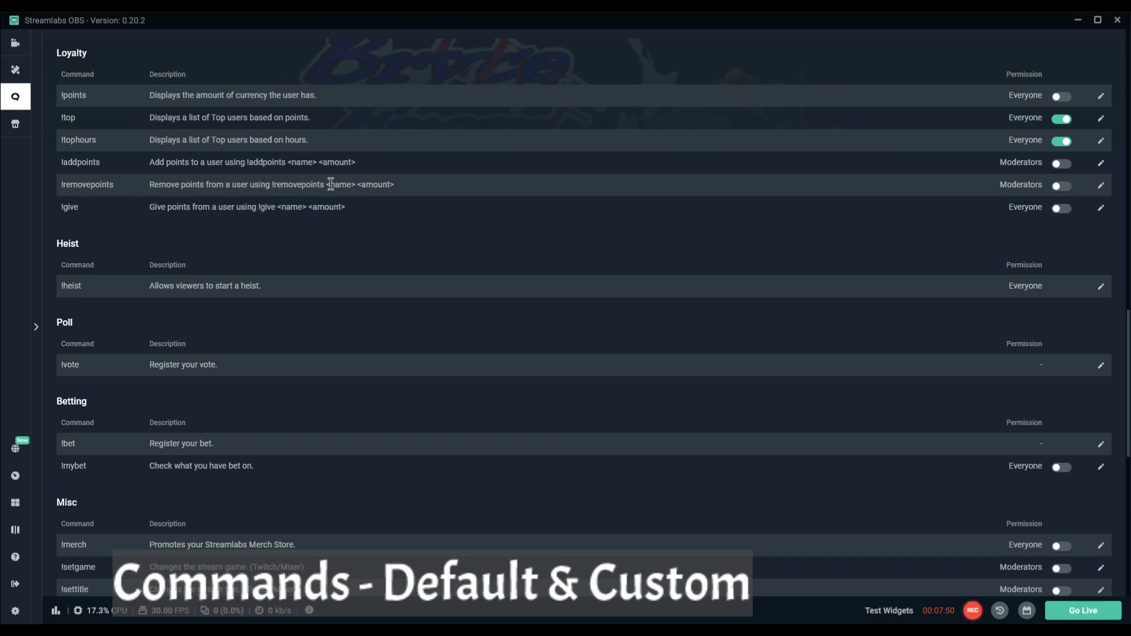
pyautogui.moveTo(330, 184); pyautogui.dragTo(361, 183)
pyautogui.click(361, 184)
pyautogui.moveTo(356, 185); pyautogui.dragTo(401, 185)
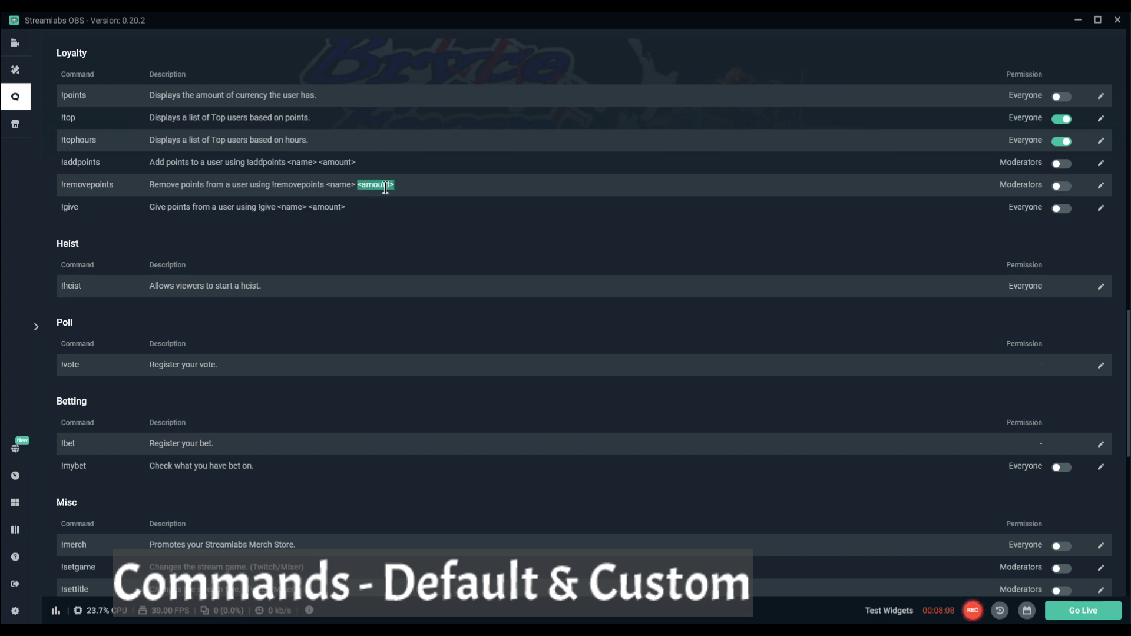
pyautogui.click(385, 187)
# Review the !give command's description and its name and amount arguments
pyautogui.click(154, 209)
pyautogui.moveTo(267, 207); pyautogui.dragTo(333, 207)
pyautogui.click(339, 255)
# Look through the Heist, Poll and Betting commands, including !heist, !vote, !bet and !mybet
pyautogui.scroll(-2, 305, 265)
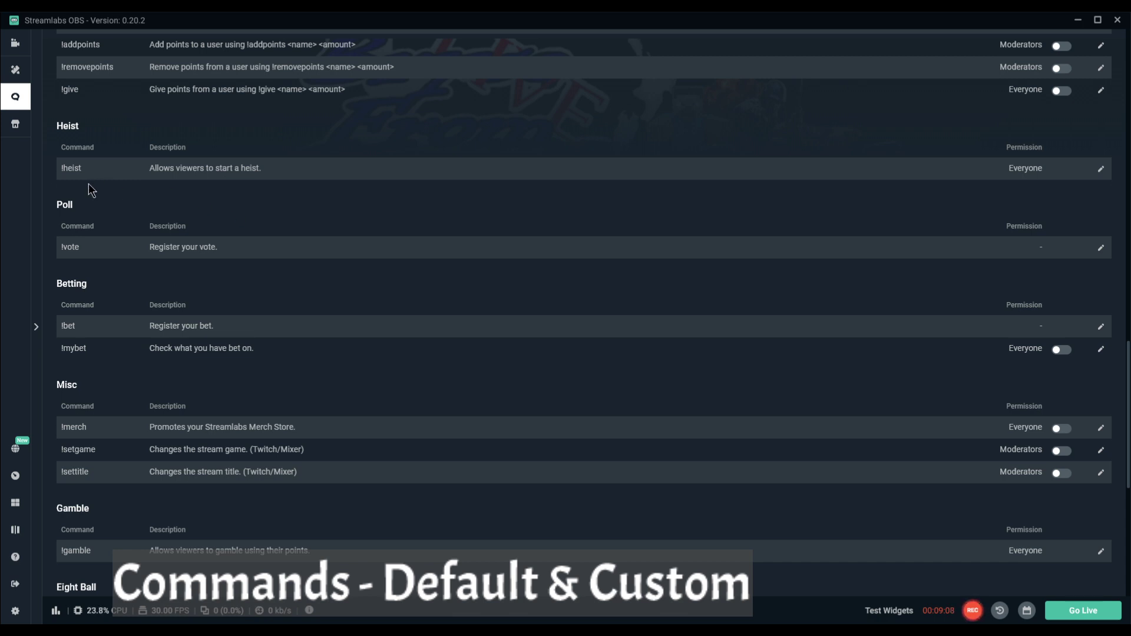
pyautogui.moveTo(62, 171); pyautogui.dragTo(249, 169)
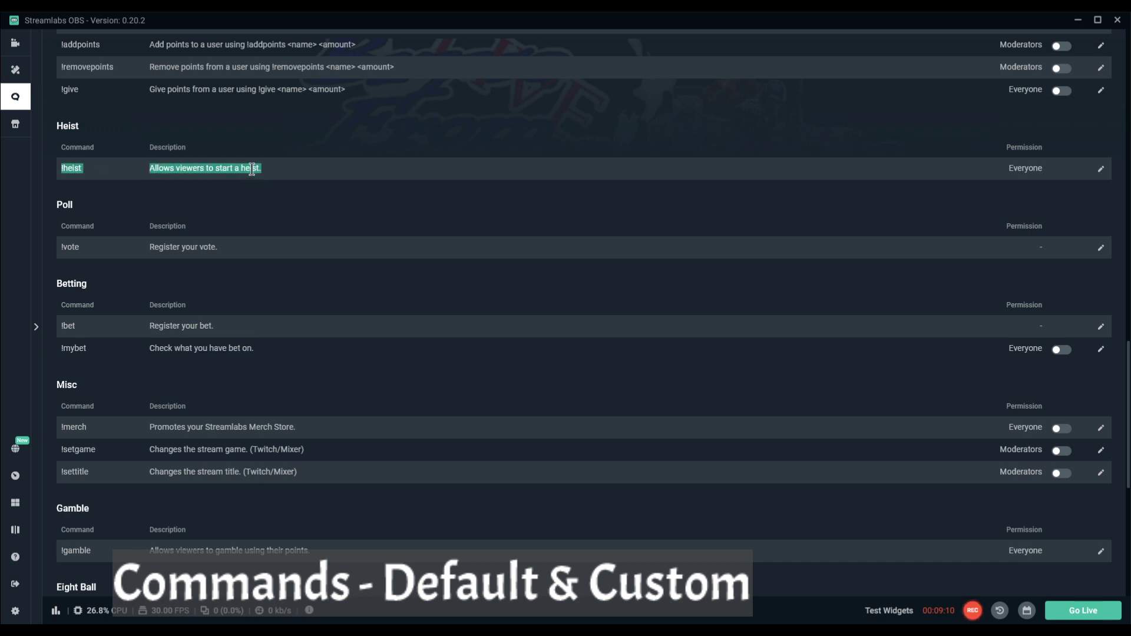
pyautogui.click(219, 204)
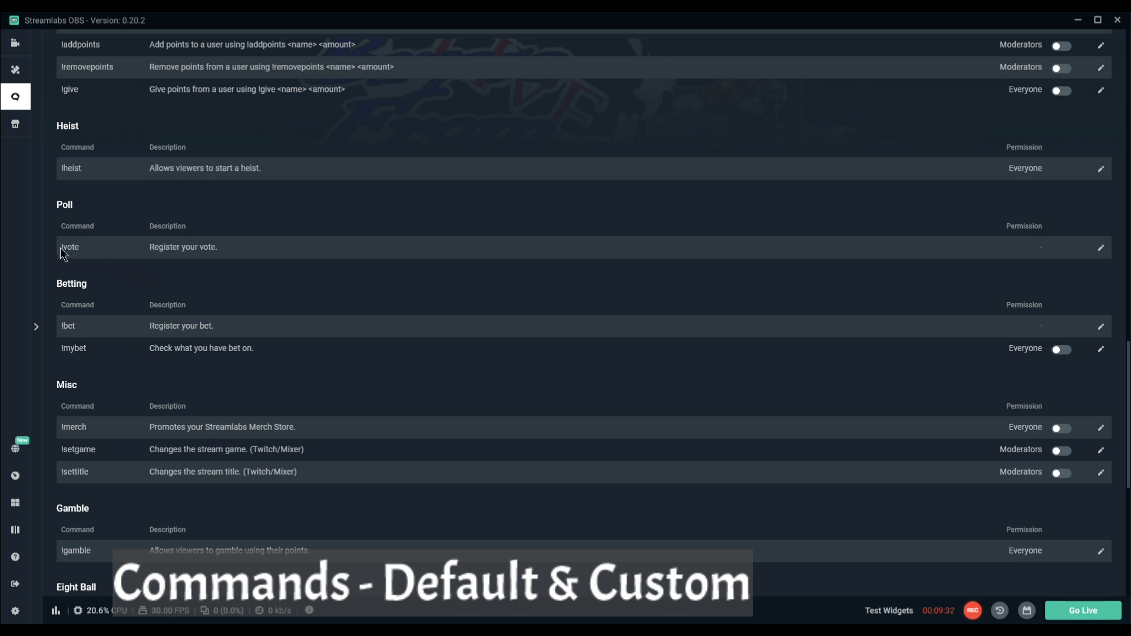
pyautogui.moveTo(62, 248); pyautogui.dragTo(203, 248)
pyautogui.click(191, 246)
pyautogui.moveTo(63, 248); pyautogui.dragTo(208, 248)
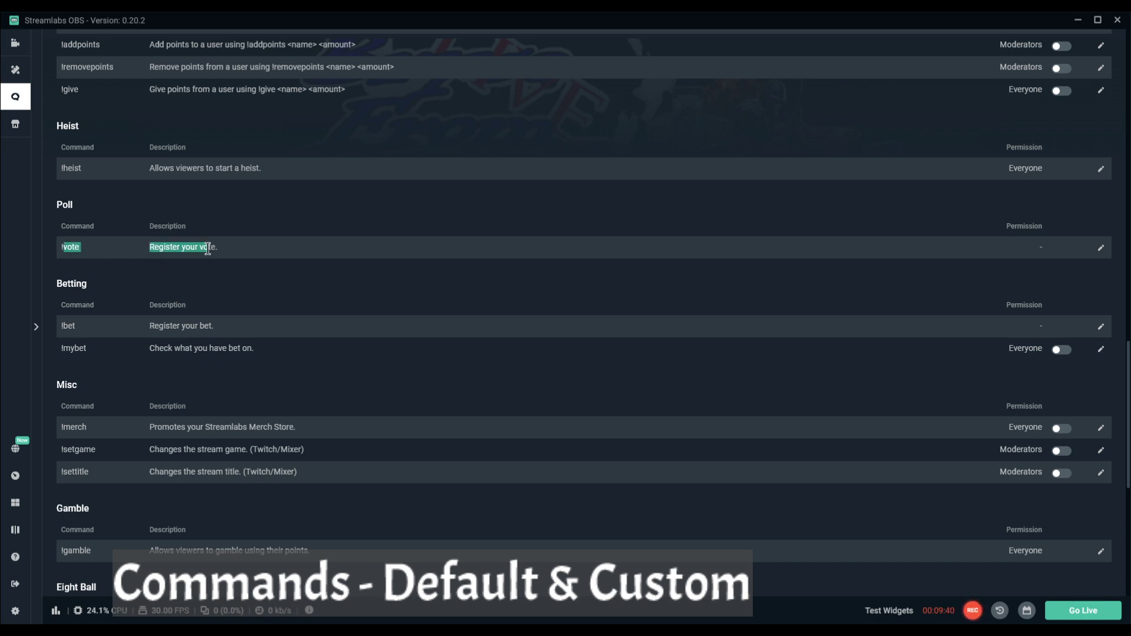
pyautogui.click(206, 248)
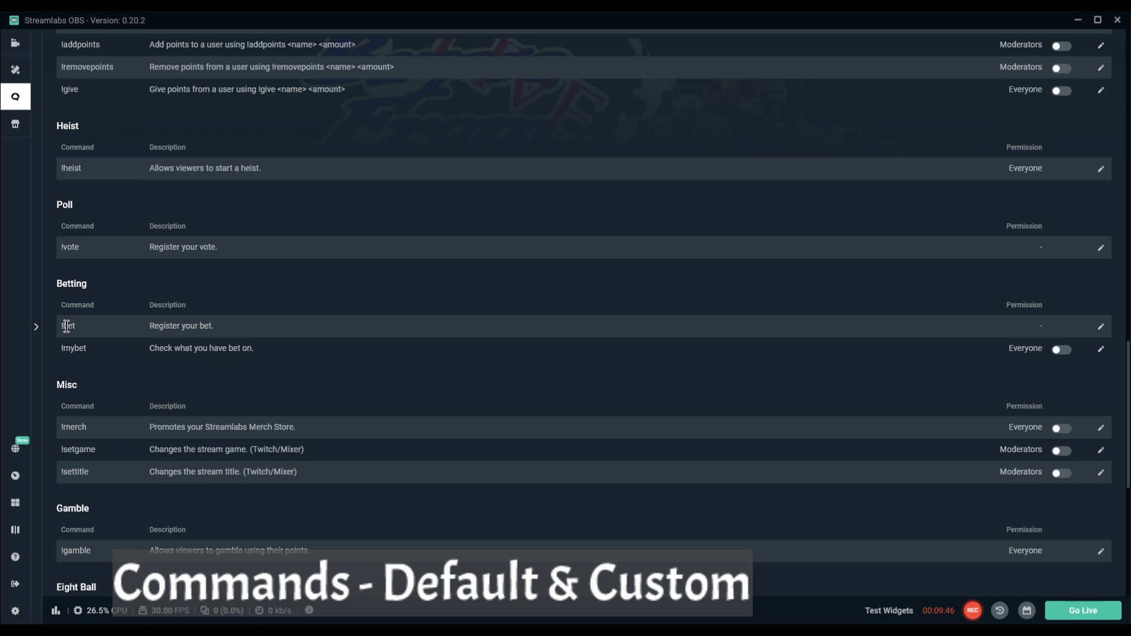
pyautogui.moveTo(58, 329); pyautogui.dragTo(230, 331)
pyautogui.click(64, 351)
# Examine the Misc commands !merch, !setgame and !settitle, including which platforms they support
pyautogui.scroll(-2, 297, 354)
pyautogui.scroll(-2, 304, 360)
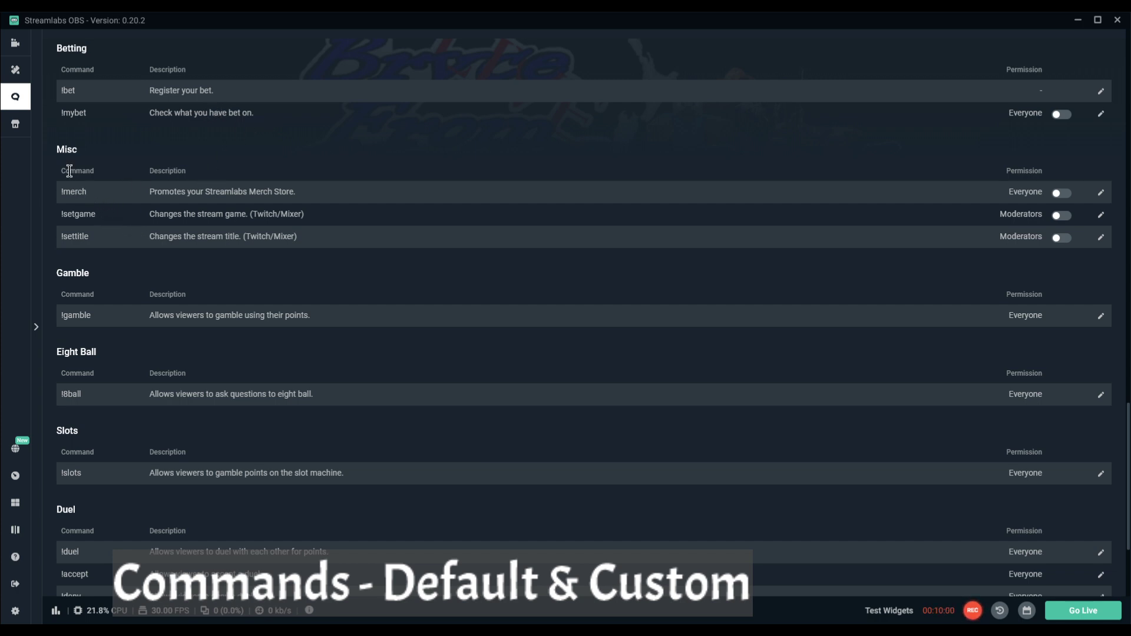
pyautogui.moveTo(61, 192); pyautogui.dragTo(295, 197)
pyautogui.click(265, 192)
pyautogui.moveTo(62, 215); pyautogui.dragTo(132, 215)
pyautogui.click(141, 218)
pyautogui.moveTo(257, 215); pyautogui.dragTo(319, 219)
pyautogui.moveTo(251, 239); pyautogui.dragTo(304, 239)
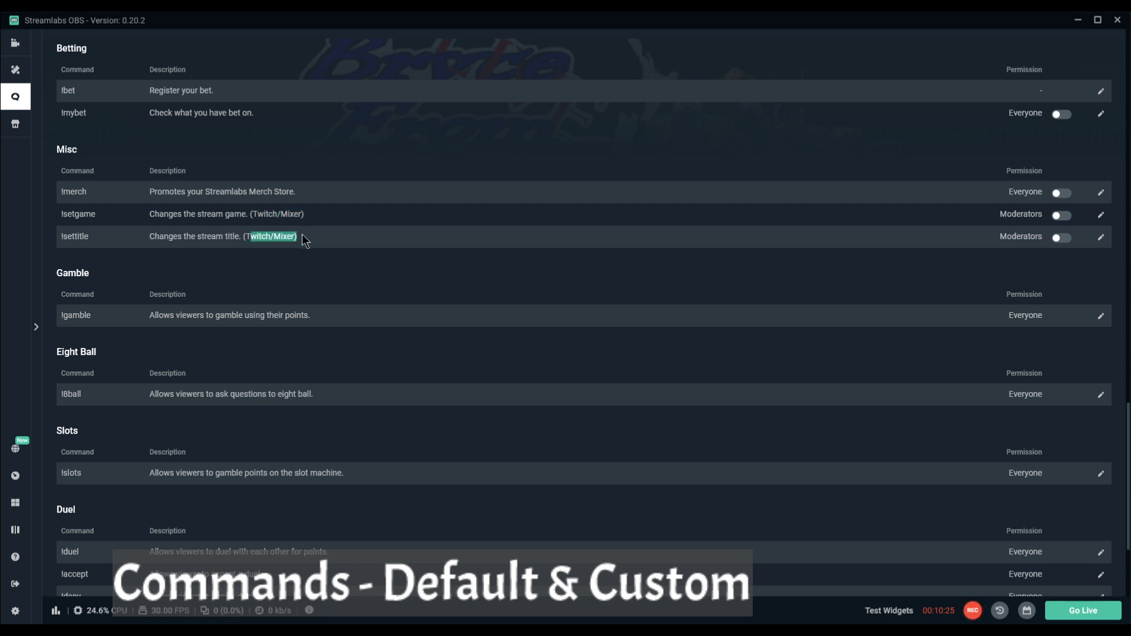
pyautogui.click(328, 267)
# Review the !gamble and !8ball command descriptions
pyautogui.scroll(-3, 325, 260)
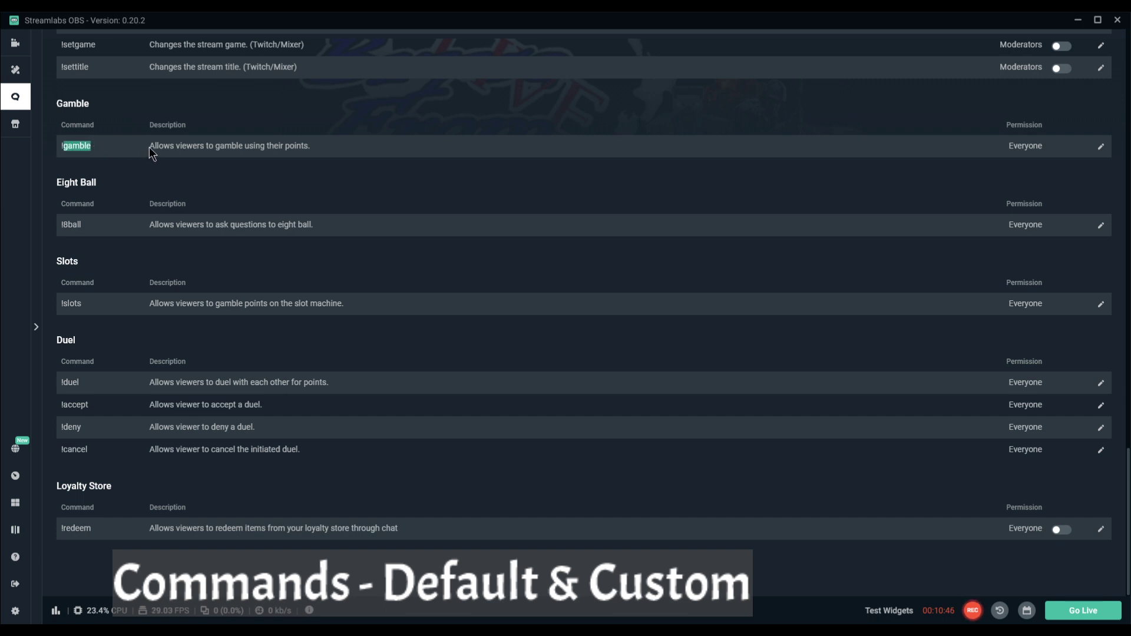
pyautogui.moveTo(150, 147); pyautogui.dragTo(311, 147)
pyautogui.click(312, 147)
pyautogui.moveTo(63, 225); pyautogui.dragTo(375, 228)
pyautogui.click(376, 227)
# Open the !8ball command for editing and inspect its reply location and permission options
pyautogui.click(1102, 230)
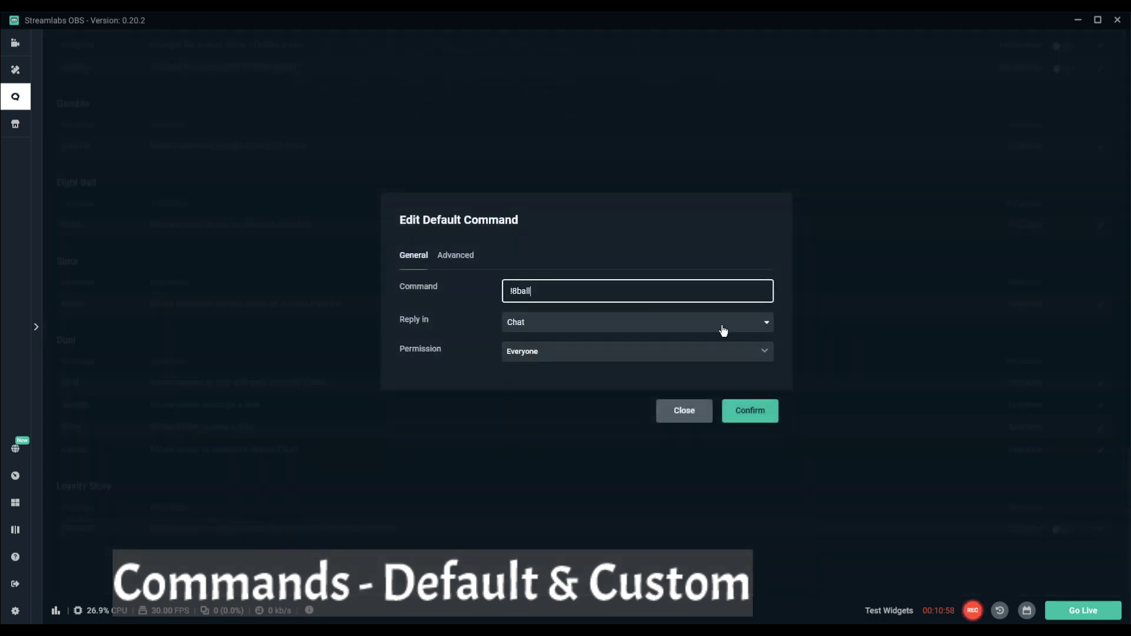
pyautogui.click(551, 329)
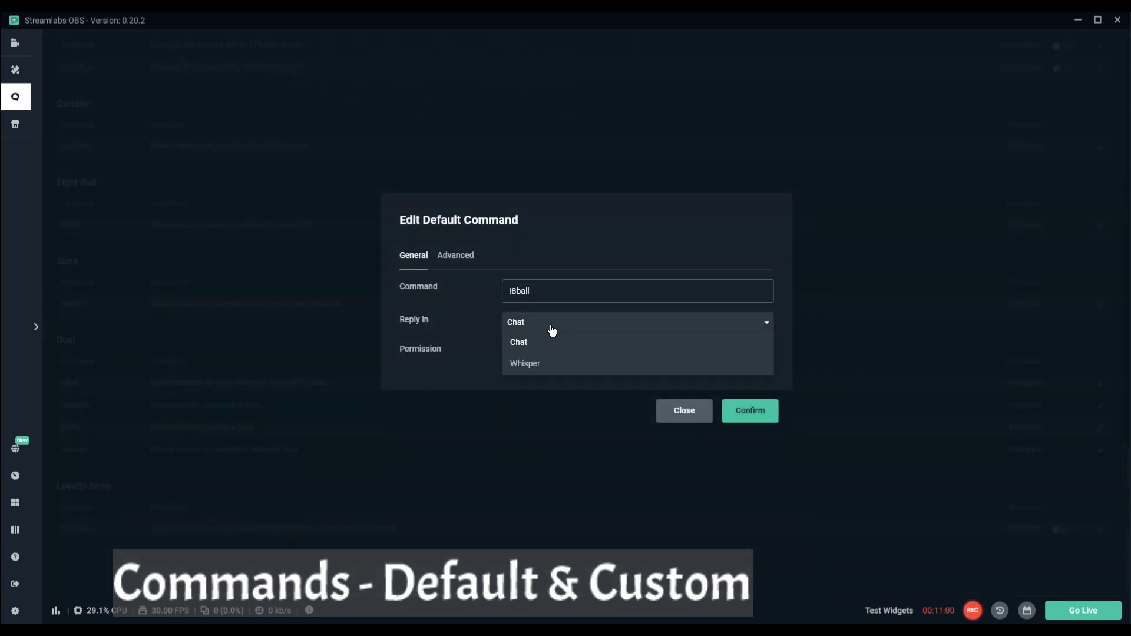
pyautogui.click(548, 325)
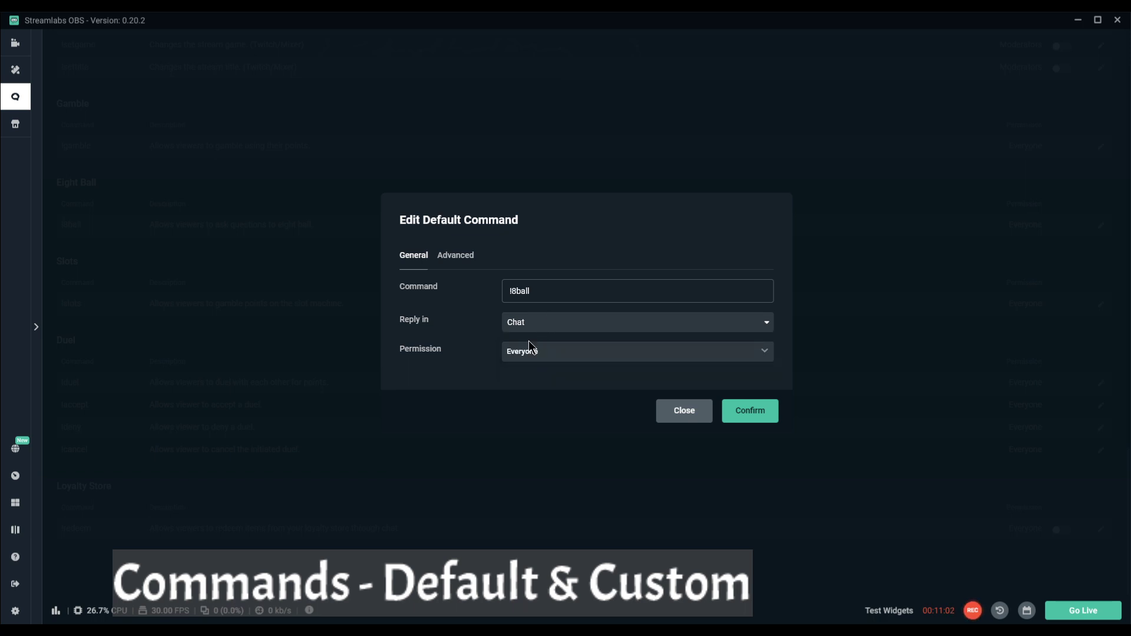
pyautogui.click(547, 352)
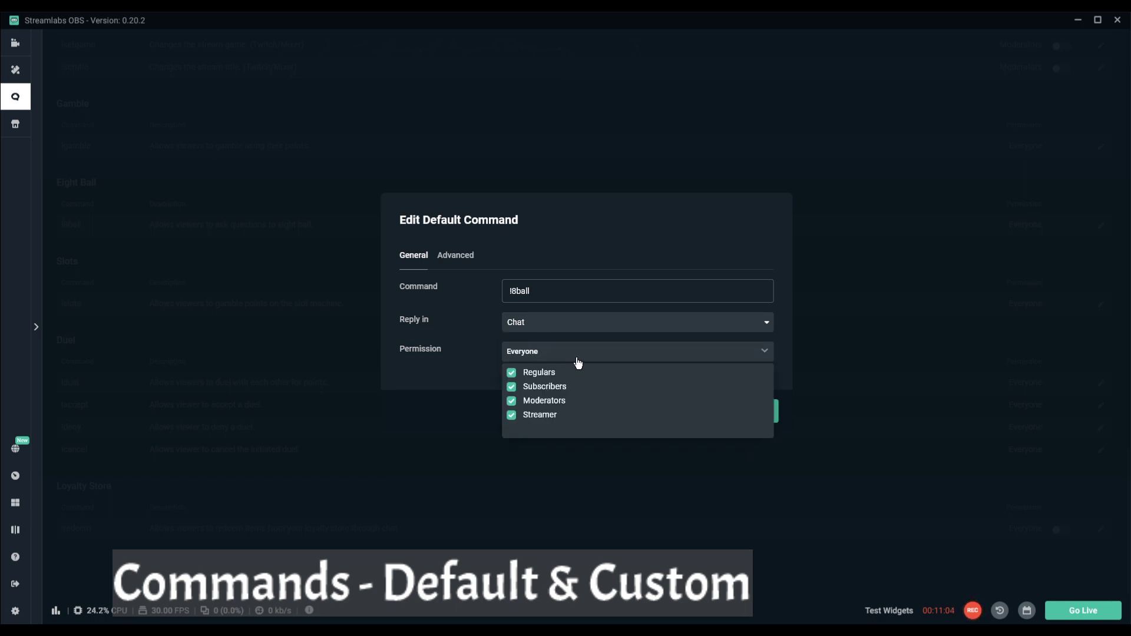
pyautogui.click(511, 419)
pyautogui.click(511, 419)
pyautogui.click(594, 360)
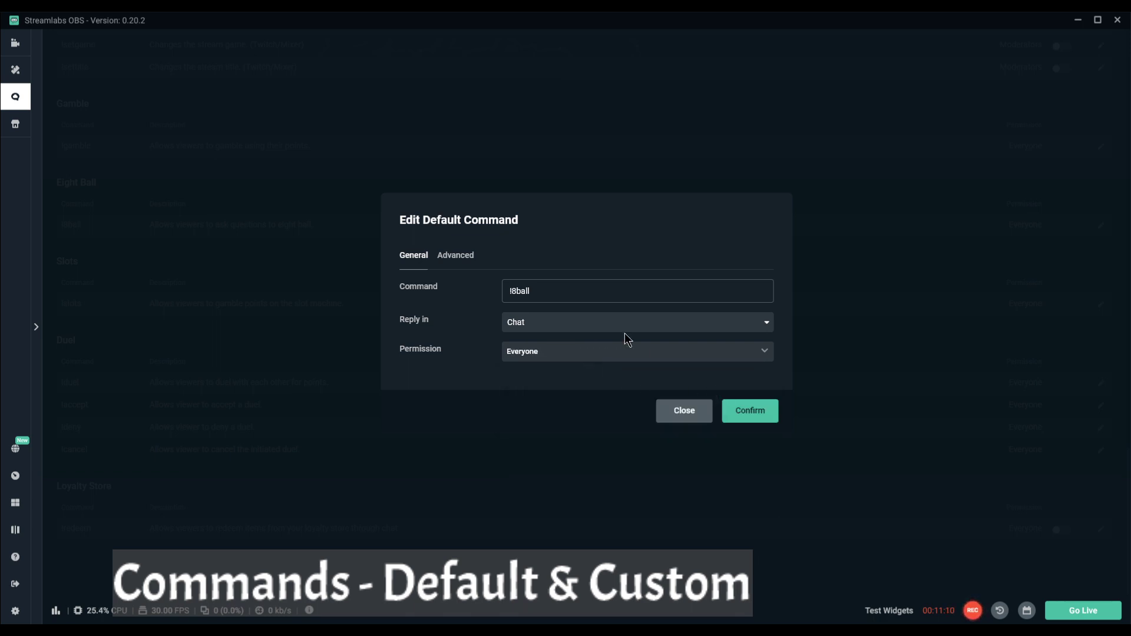
# Set the !8ball command's global cooldown to 20 and save the change
pyautogui.click(454, 264)
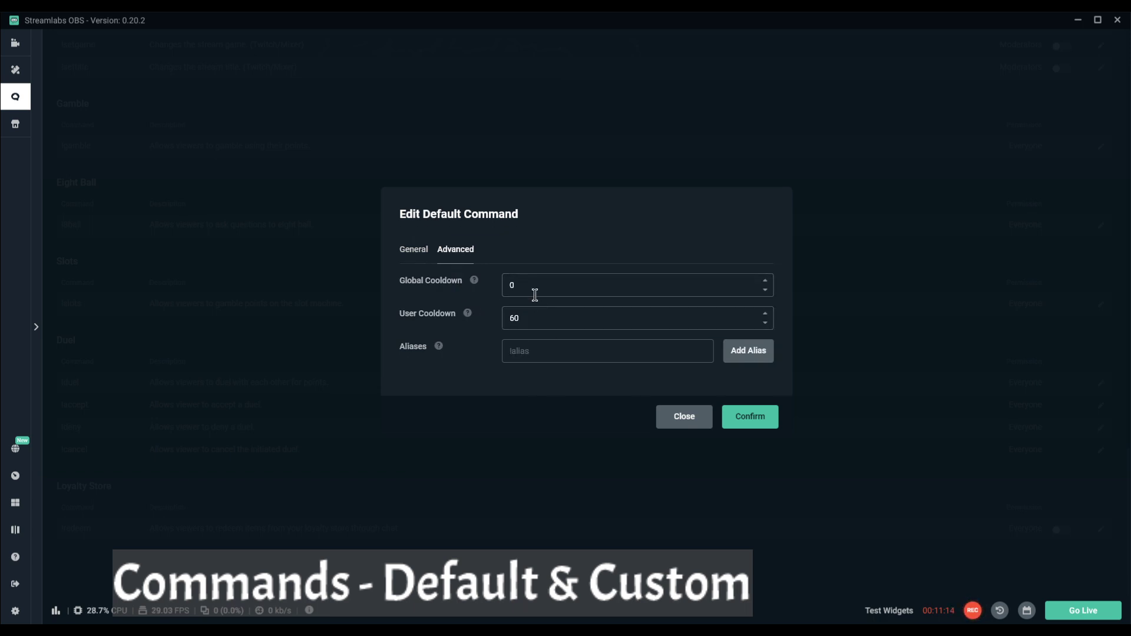
pyautogui.moveTo(523, 318); pyautogui.dragTo(483, 321)
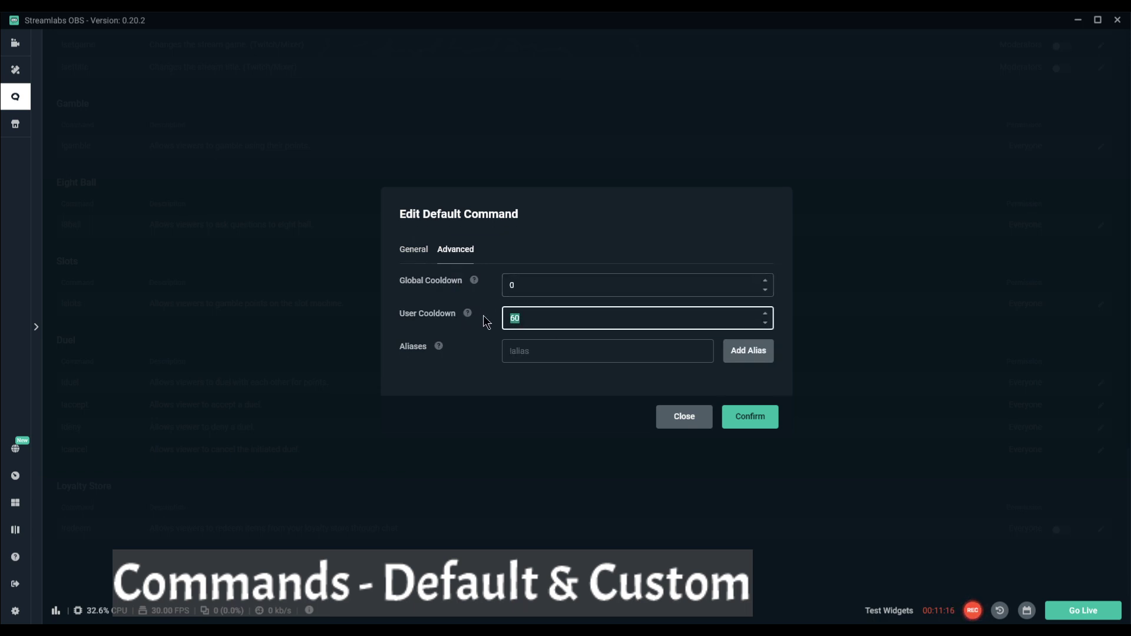
pyautogui.click(537, 285)
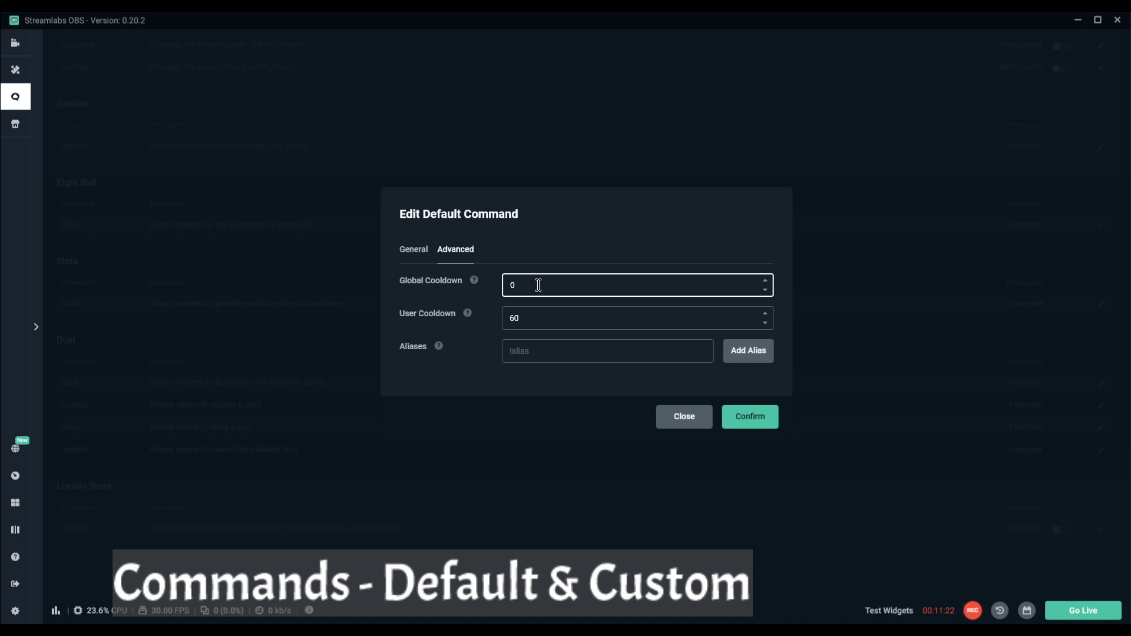
pyautogui.press('BackSpace')
pyautogui.write('20')
pyautogui.click(761, 419)
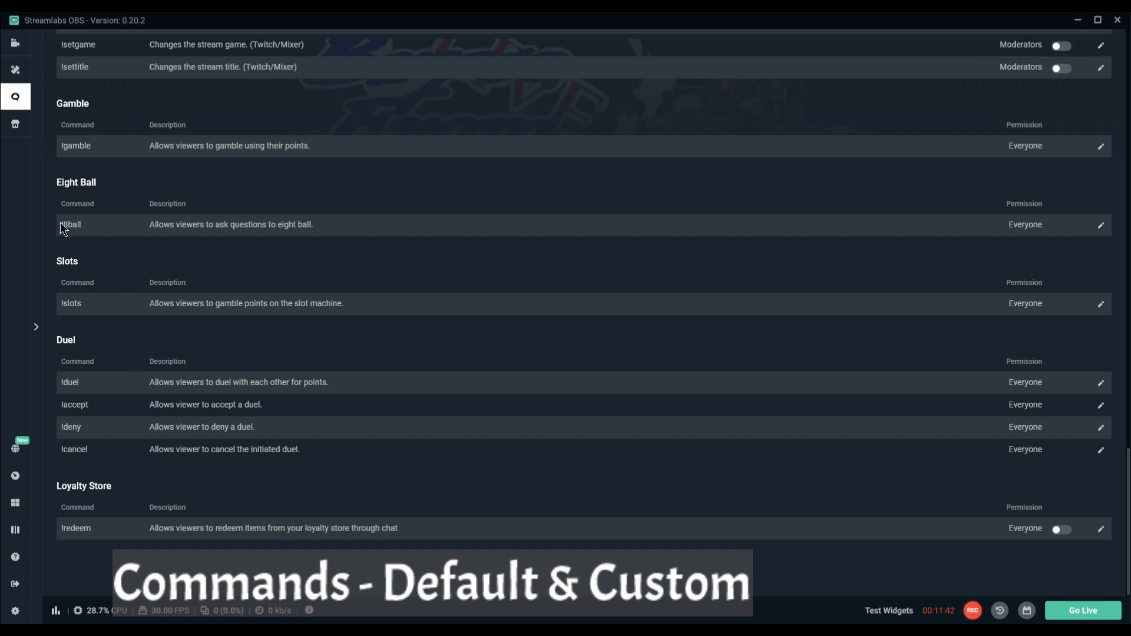
# Review the Duel commands and the Loyalty Store's !redeem command description
pyautogui.click(104, 222)
pyautogui.moveTo(57, 382); pyautogui.dragTo(199, 385)
pyautogui.click(199, 386)
pyautogui.doubleClick(63, 449)
pyautogui.click(77, 452)
pyautogui.moveTo(192, 528); pyautogui.dragTo(443, 525)
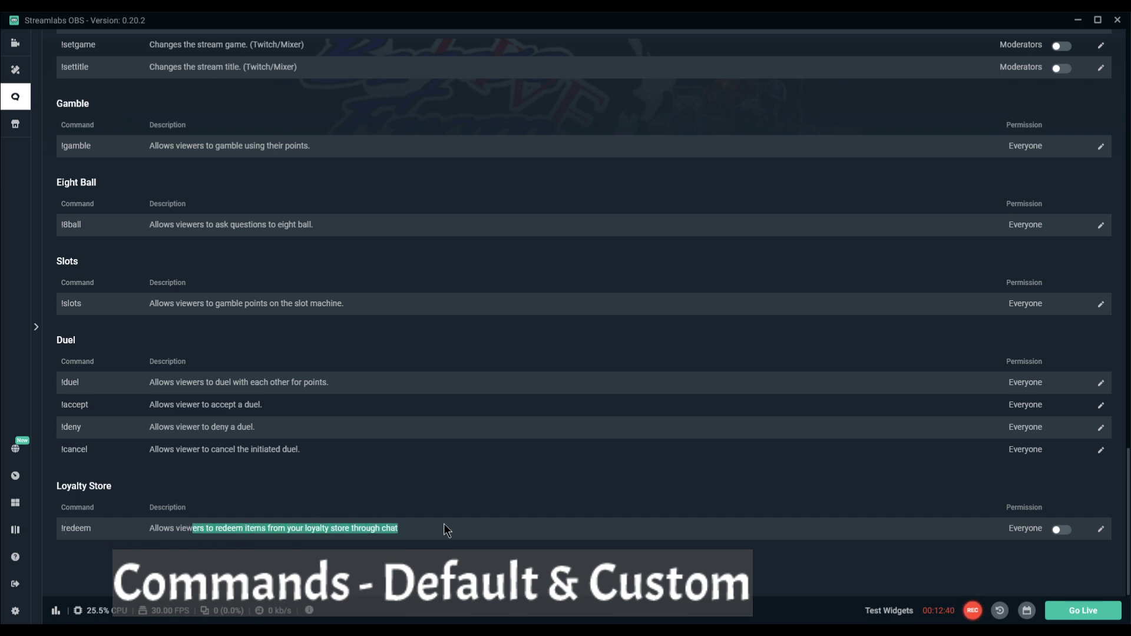
pyautogui.click(256, 530)
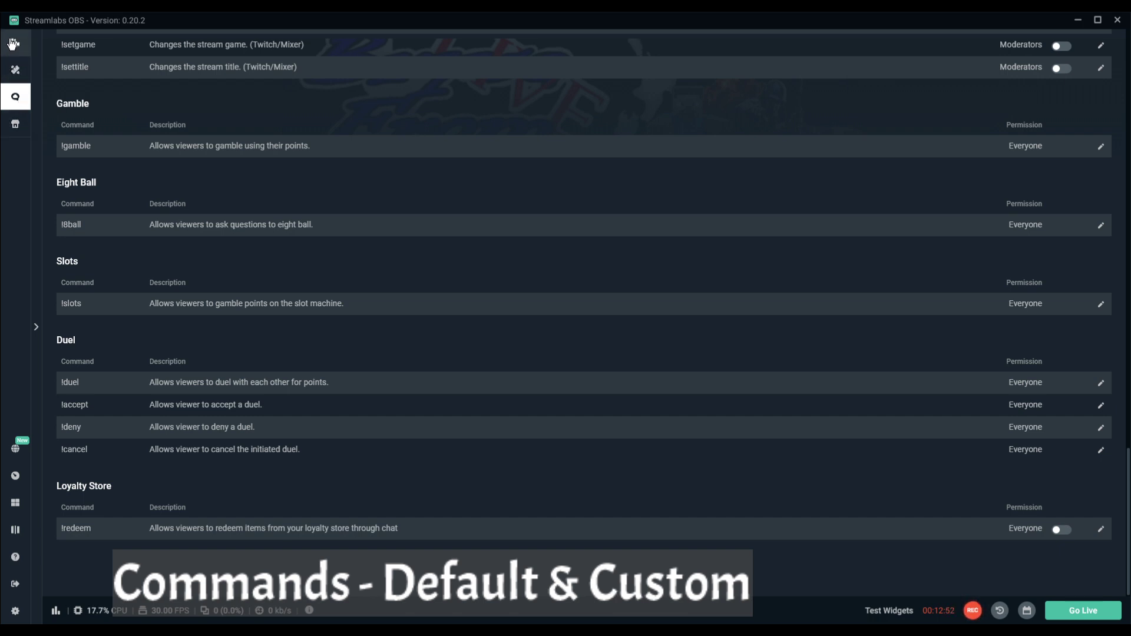
# Open the list of command variables and look through the Betting variables
pyautogui.scroll(15, 306, 184)
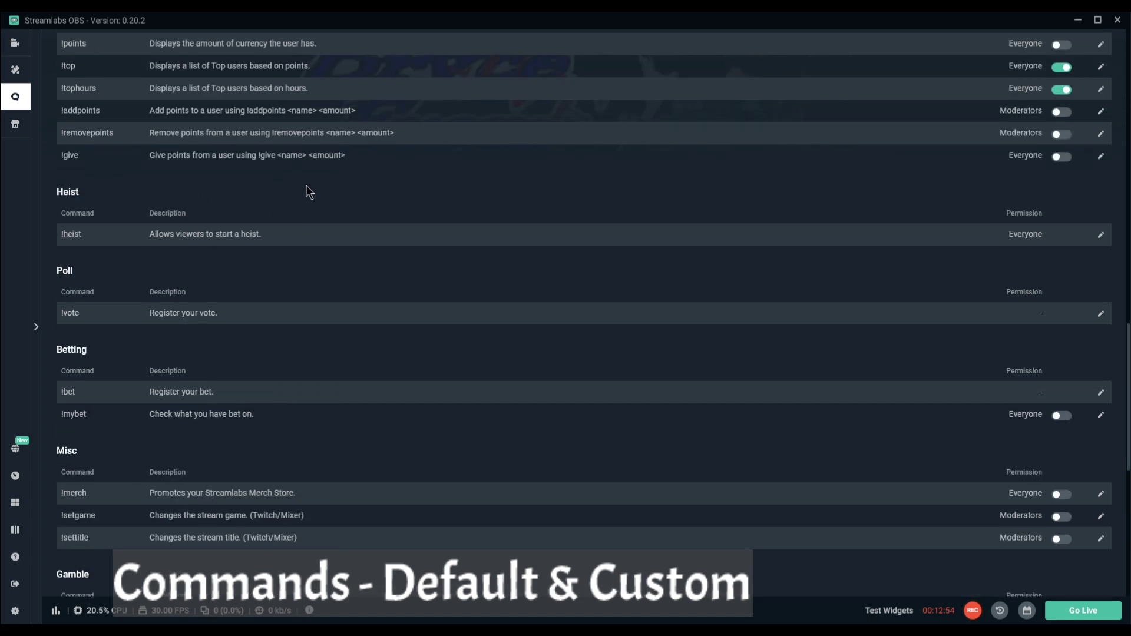
pyautogui.scroll(5, 291, 167)
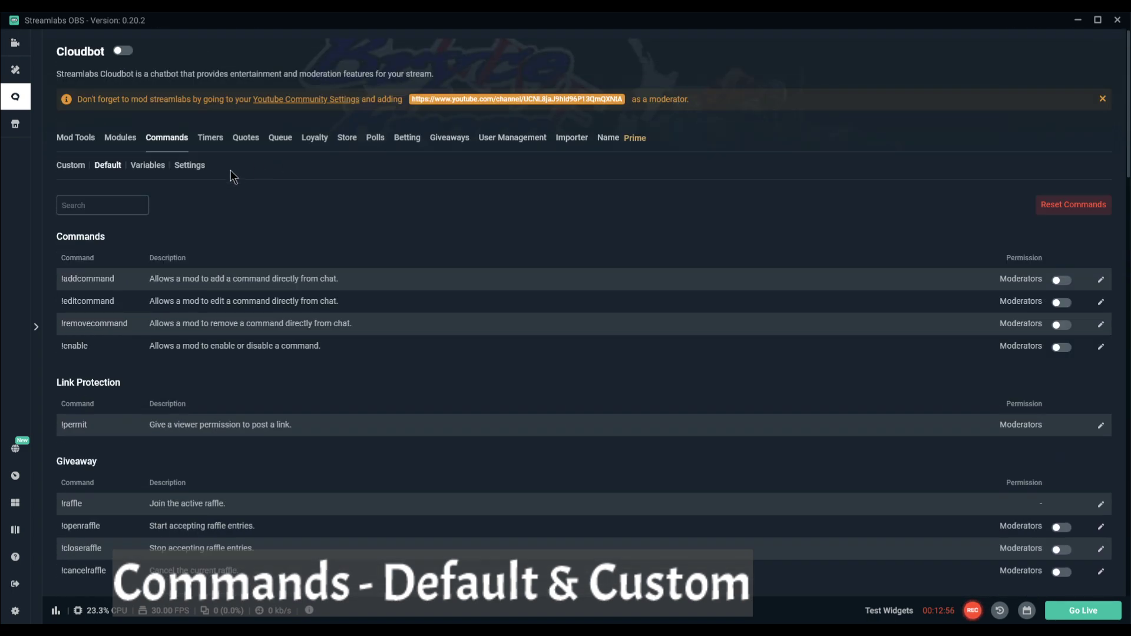
pyautogui.click(136, 167)
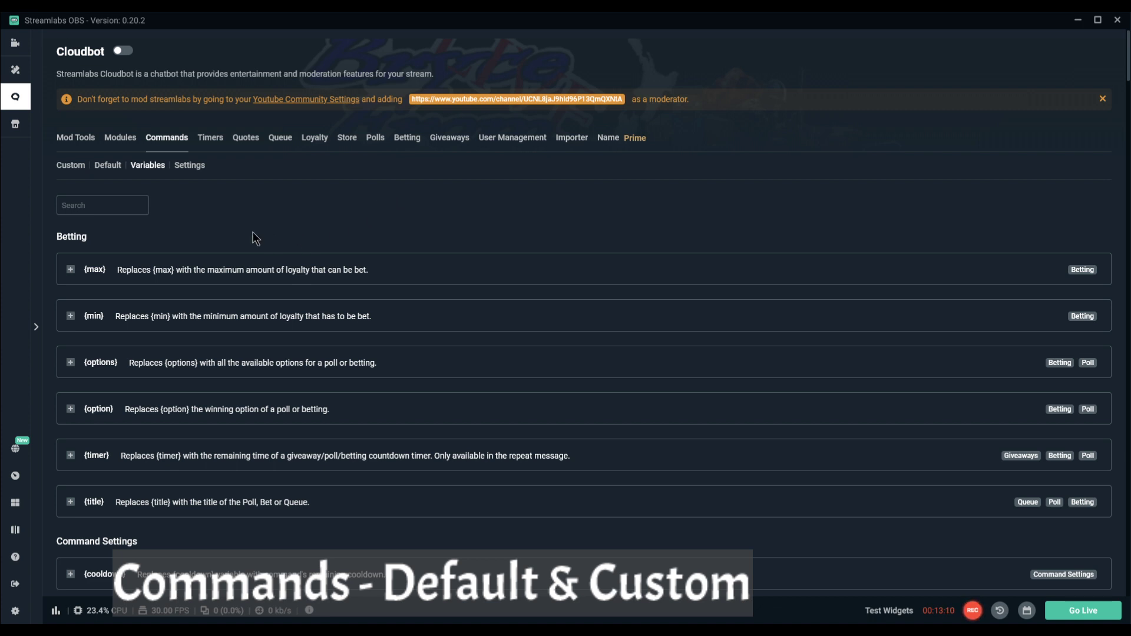
pyautogui.scroll(-2, 252, 239)
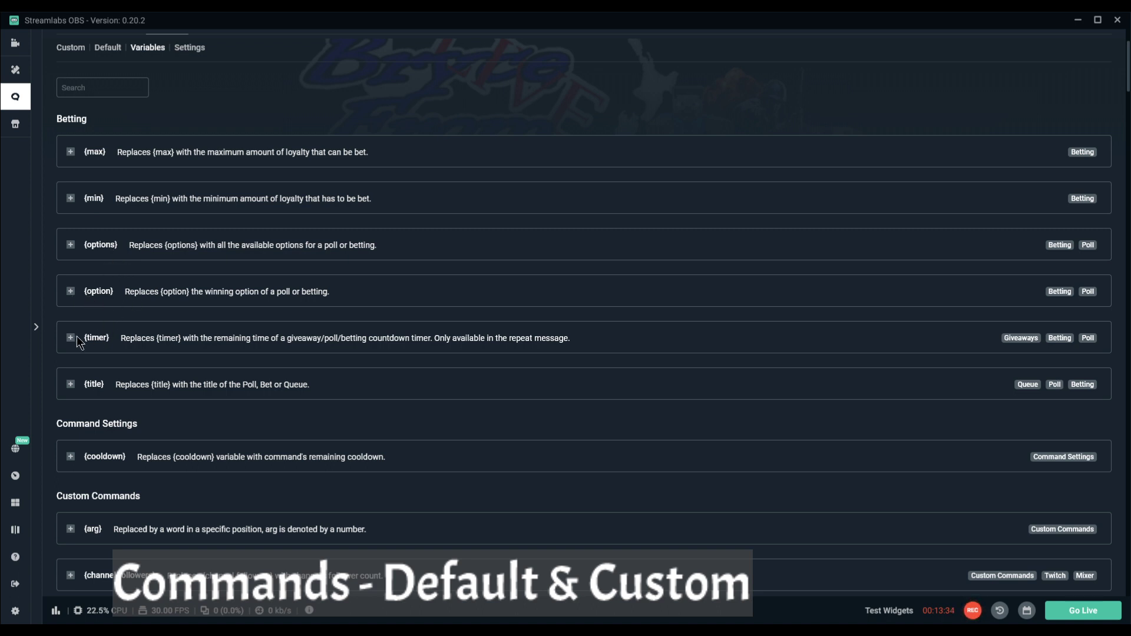
pyautogui.scroll(-5, 222, 391)
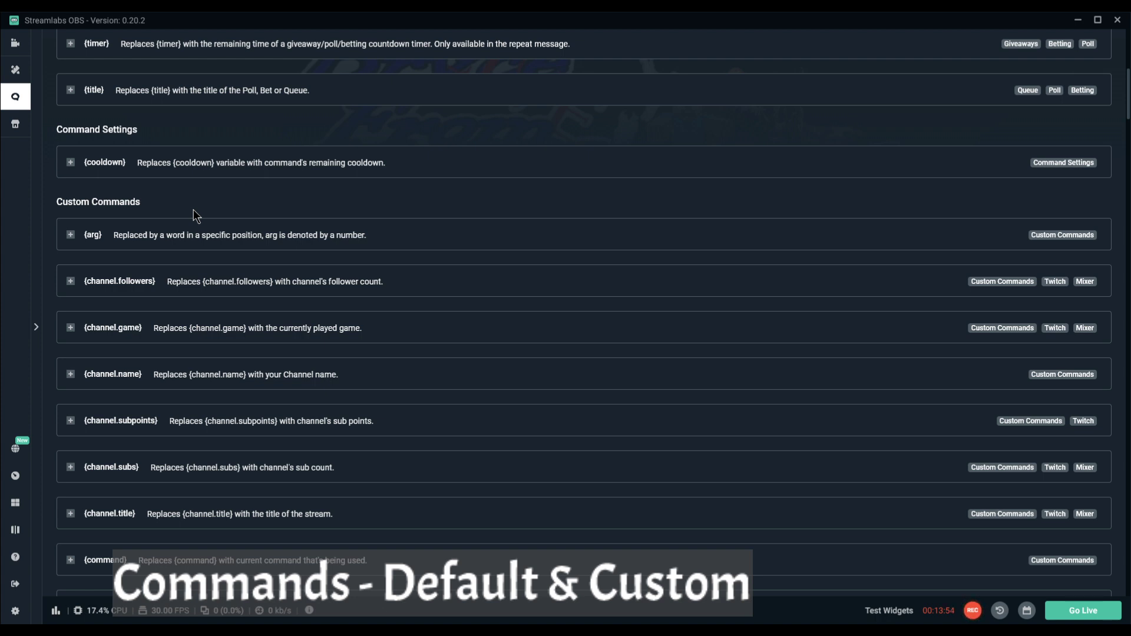
# Expand the {cooldown} variable to study its usage and result example, and collapse it again
pyautogui.click(115, 164)
pyautogui.click(112, 161)
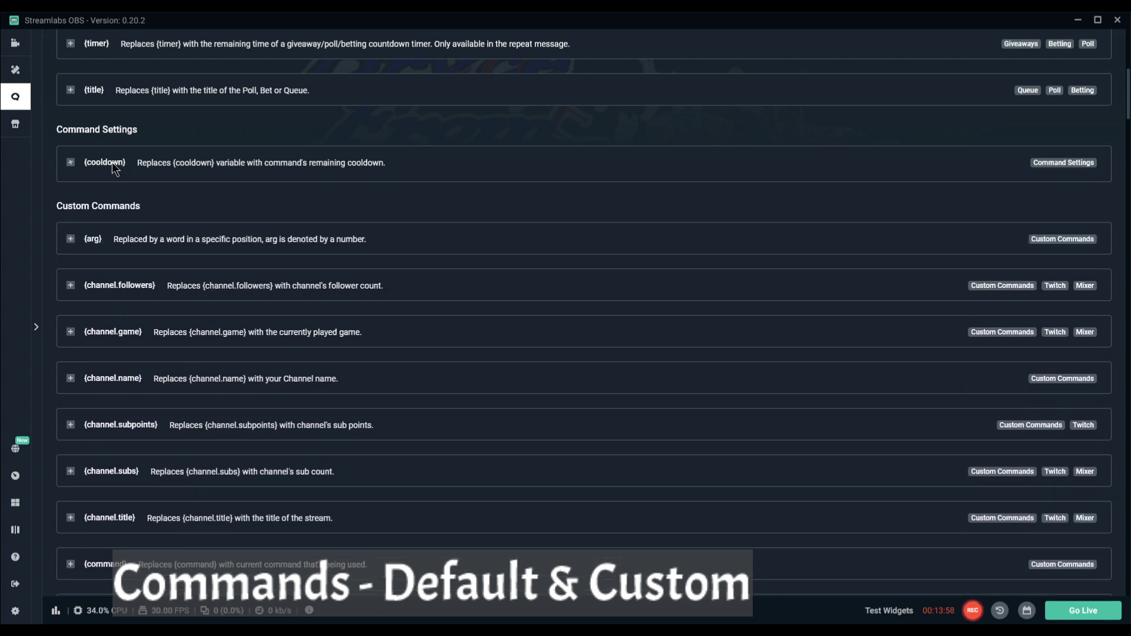
pyautogui.click(112, 162)
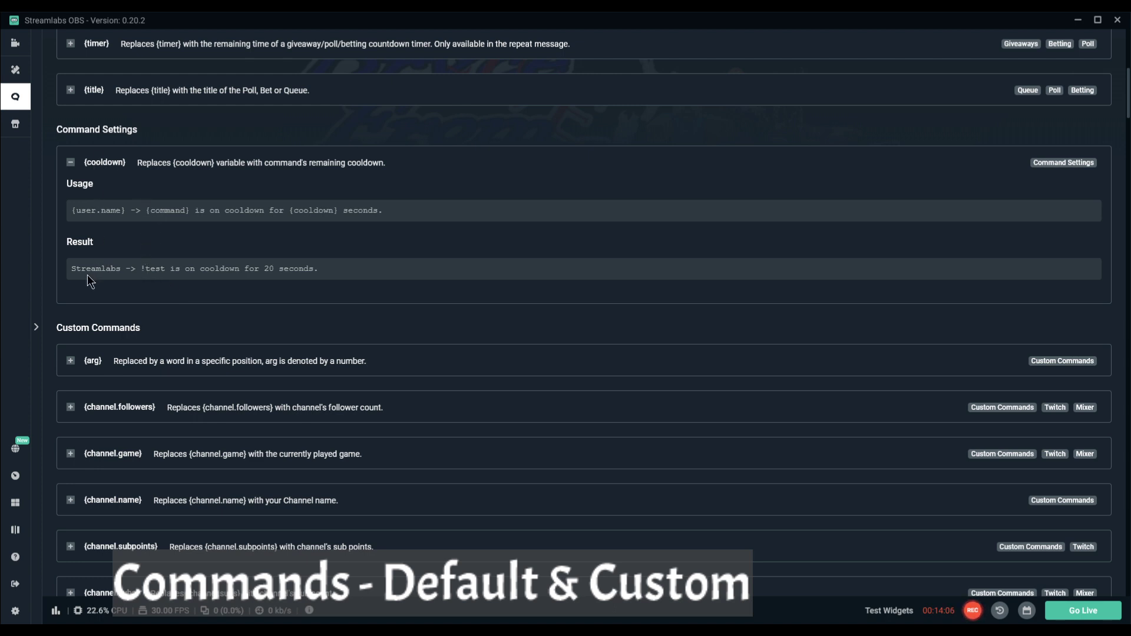
pyautogui.moveTo(70, 269); pyautogui.dragTo(289, 278)
pyautogui.click(290, 278)
pyautogui.click(70, 163)
# Expand the {arg} variable under Custom Commands and examine its usage and result example
pyautogui.scroll(-2, 132, 268)
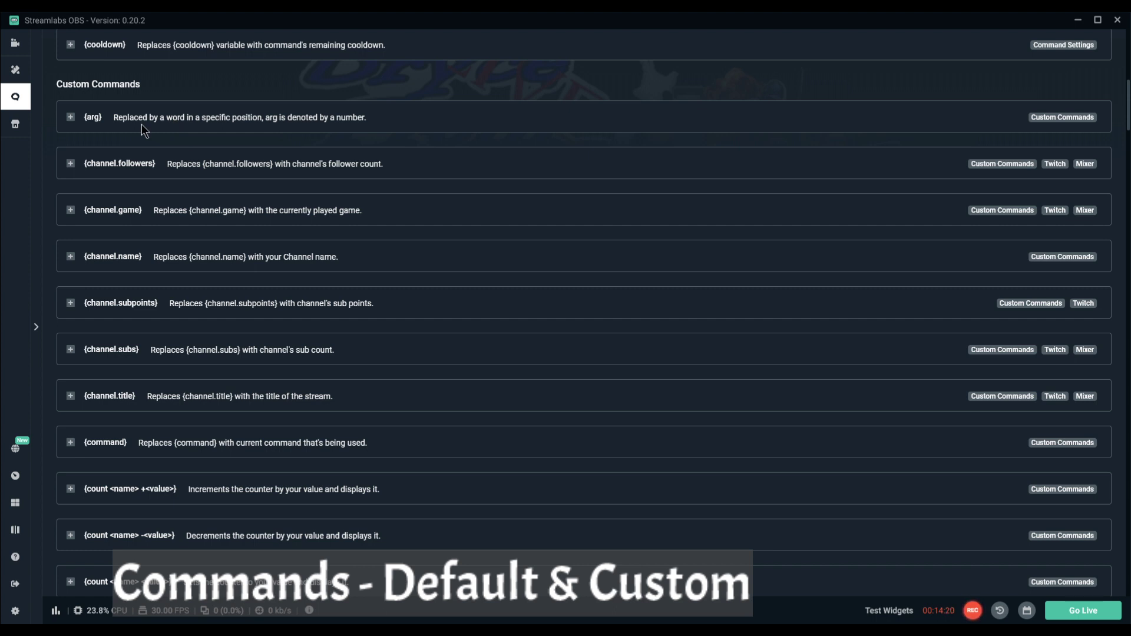
pyautogui.click(71, 117)
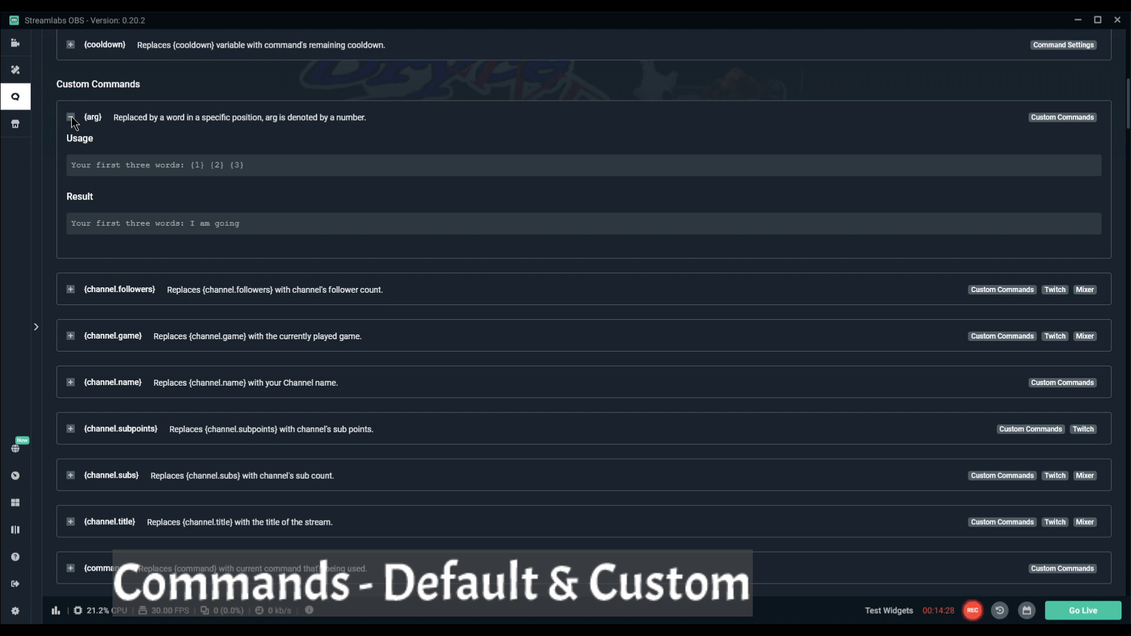
pyautogui.click(72, 117)
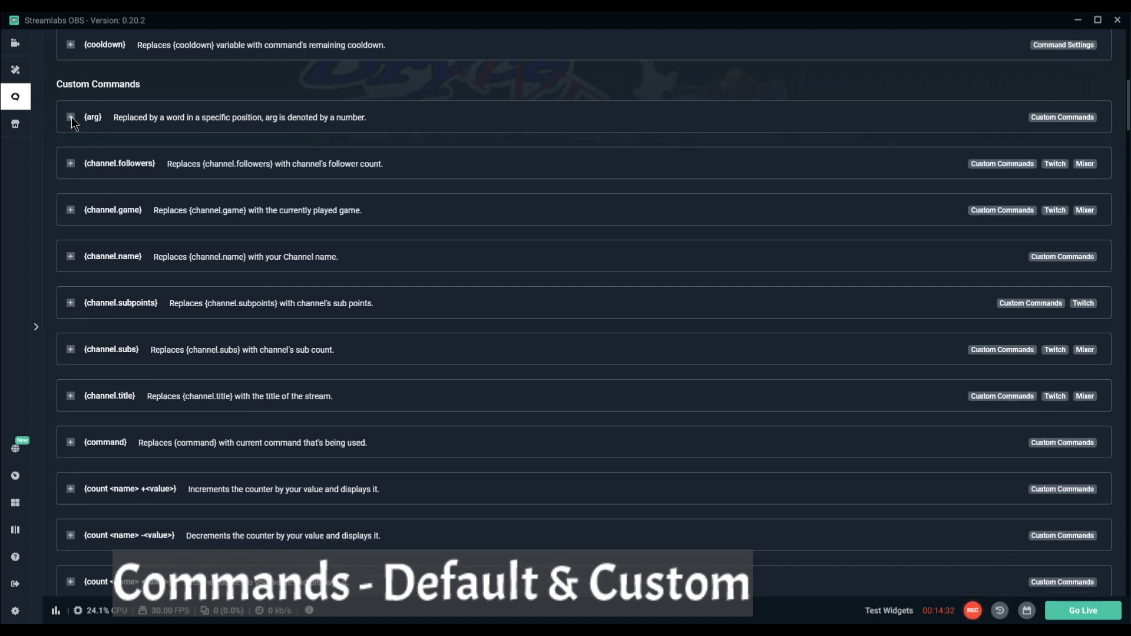
pyautogui.click(71, 117)
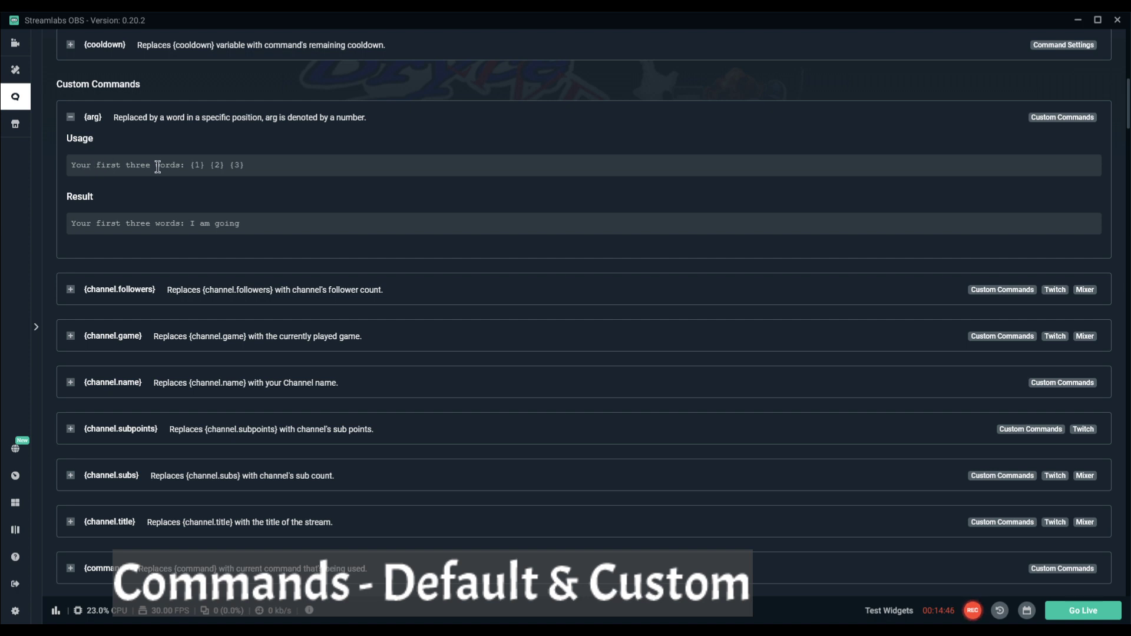
# Compare the {arg} variable's usage placeholders with the words in its result example, and collapse the entry
pyautogui.moveTo(190, 165); pyautogui.dragTo(273, 172)
pyautogui.click(179, 223)
pyautogui.moveTo(86, 224); pyautogui.dragTo(263, 226)
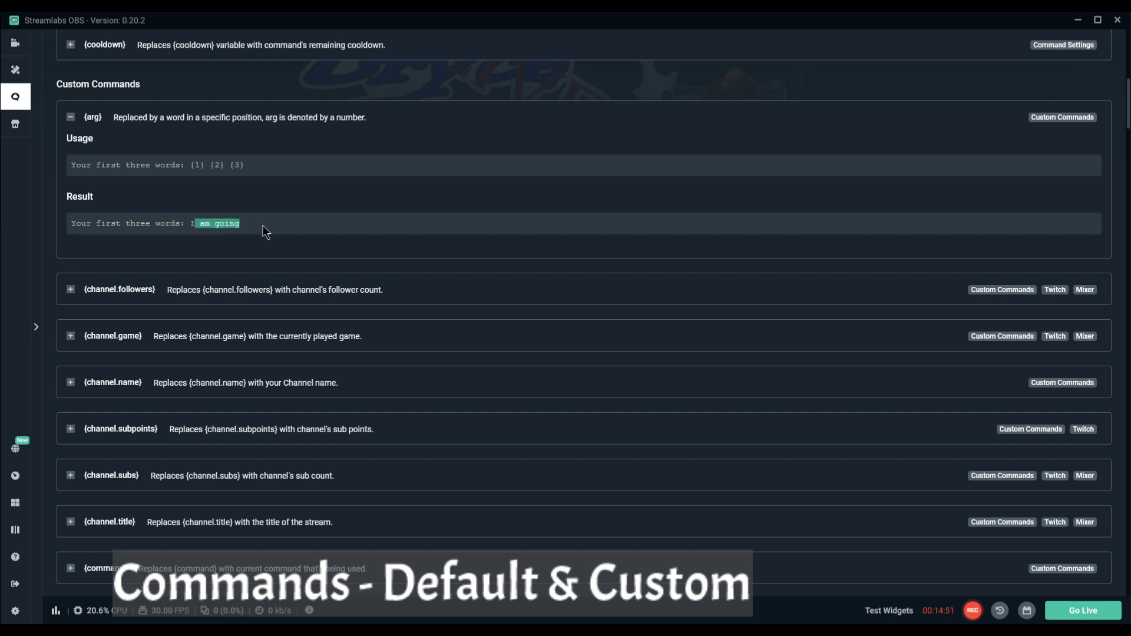
pyautogui.click(70, 117)
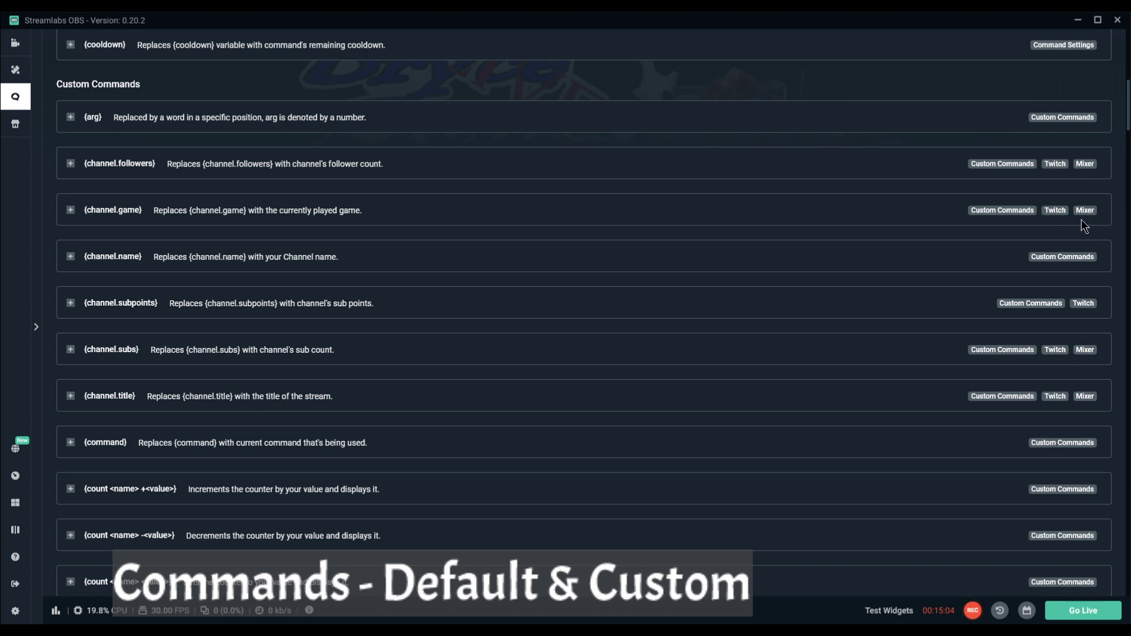
# Expand the {channel.name} variable, compare its usage text with its result example, and collapse it again
pyautogui.click(219, 262)
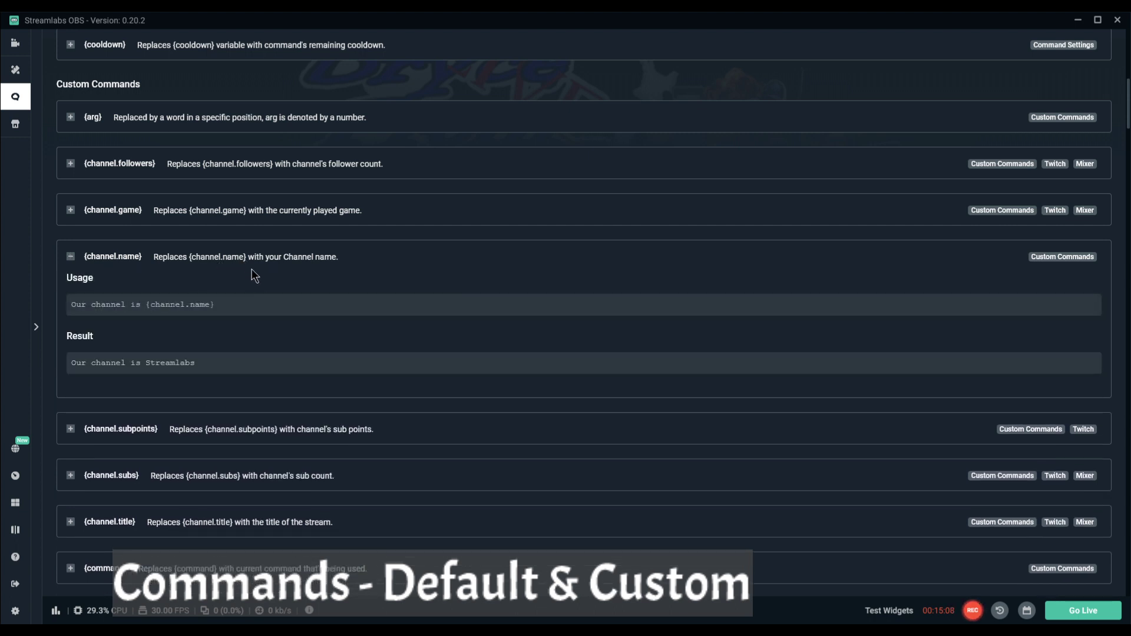
pyautogui.scroll(-1, 259, 284)
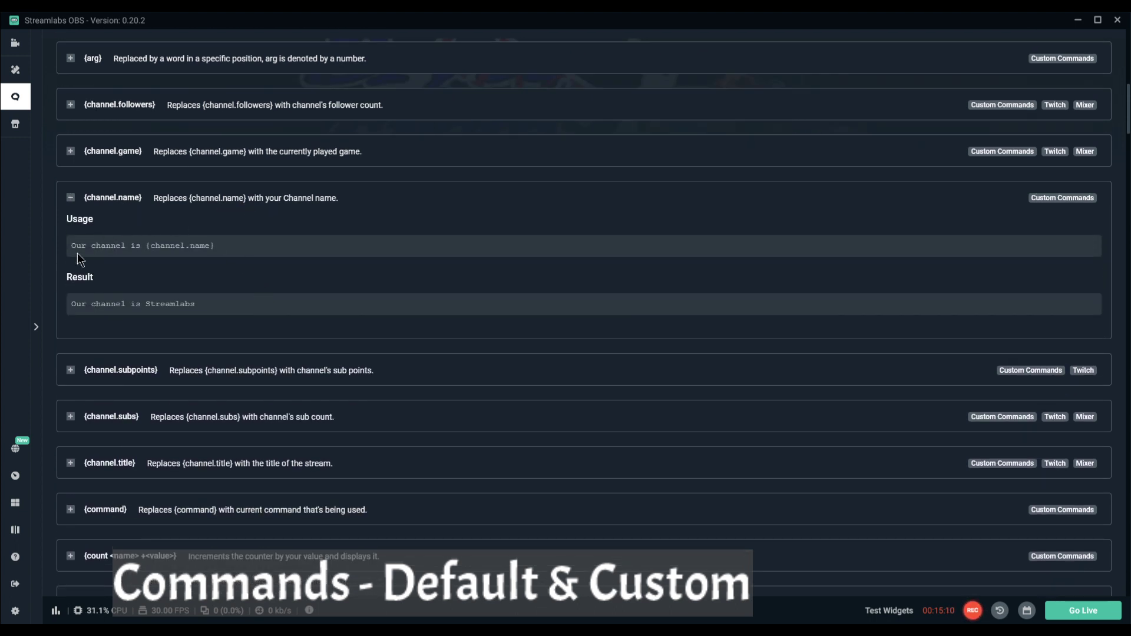
pyautogui.moveTo(76, 246); pyautogui.dragTo(223, 249)
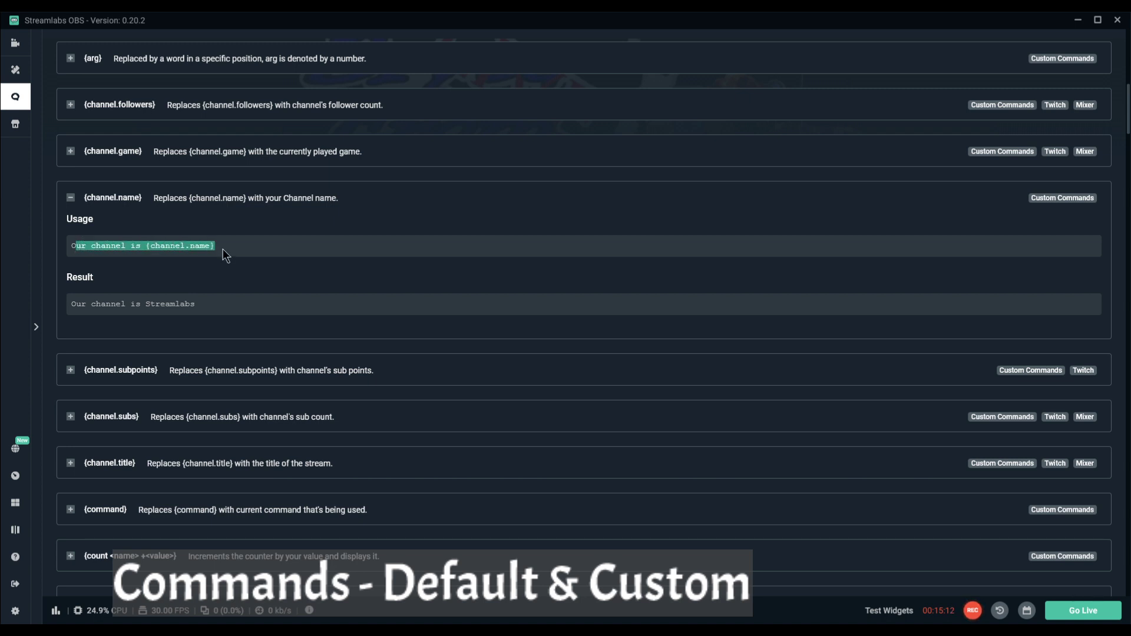
pyautogui.moveTo(71, 304); pyautogui.dragTo(194, 307)
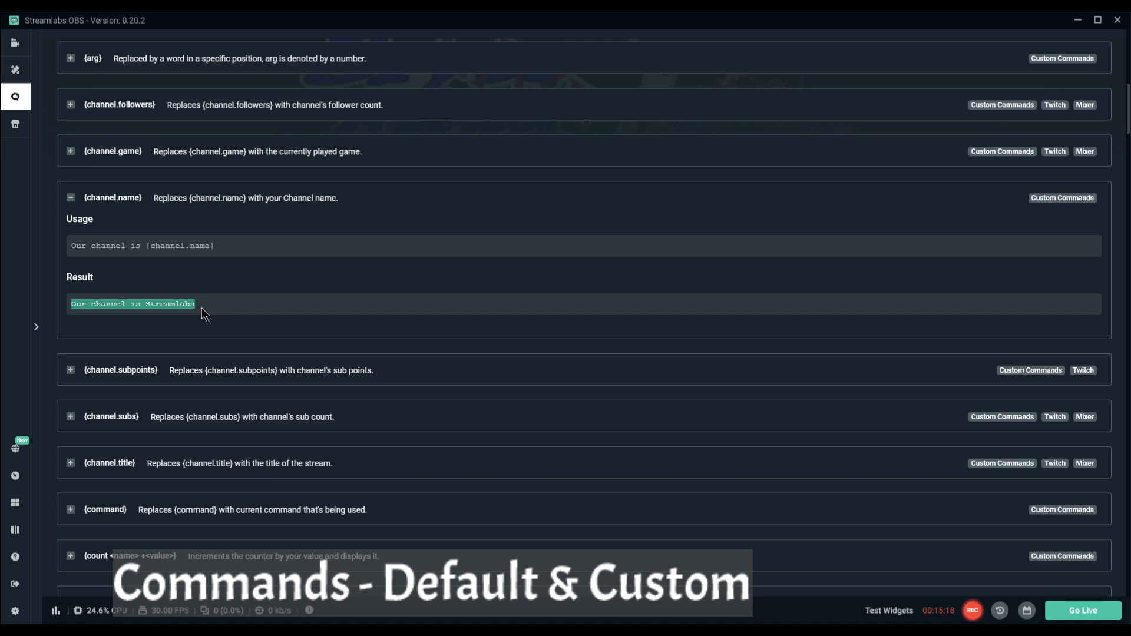
pyautogui.click(99, 304)
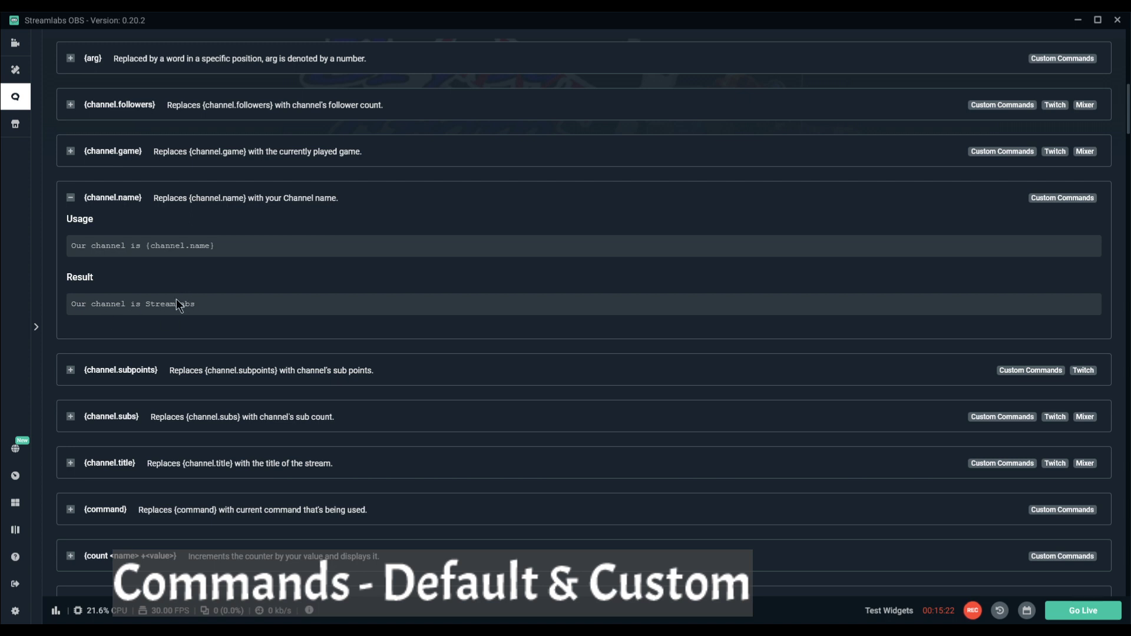
pyautogui.moveTo(151, 245); pyautogui.dragTo(220, 246)
pyautogui.click(164, 243)
pyautogui.moveTo(146, 307); pyautogui.dragTo(218, 306)
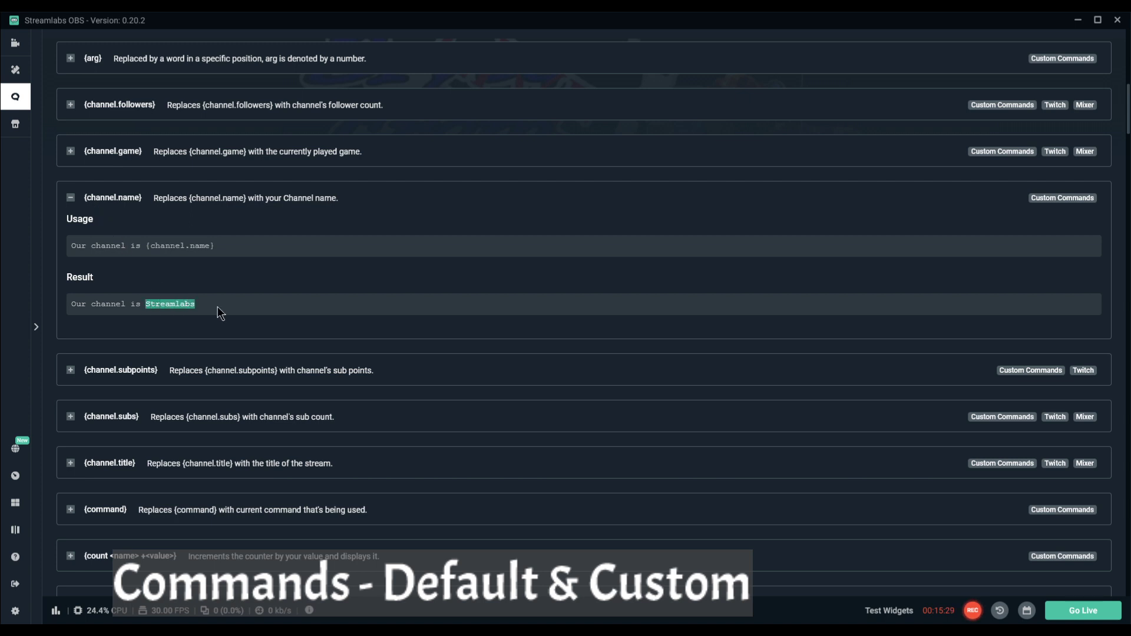
pyautogui.click(161, 306)
pyautogui.click(68, 197)
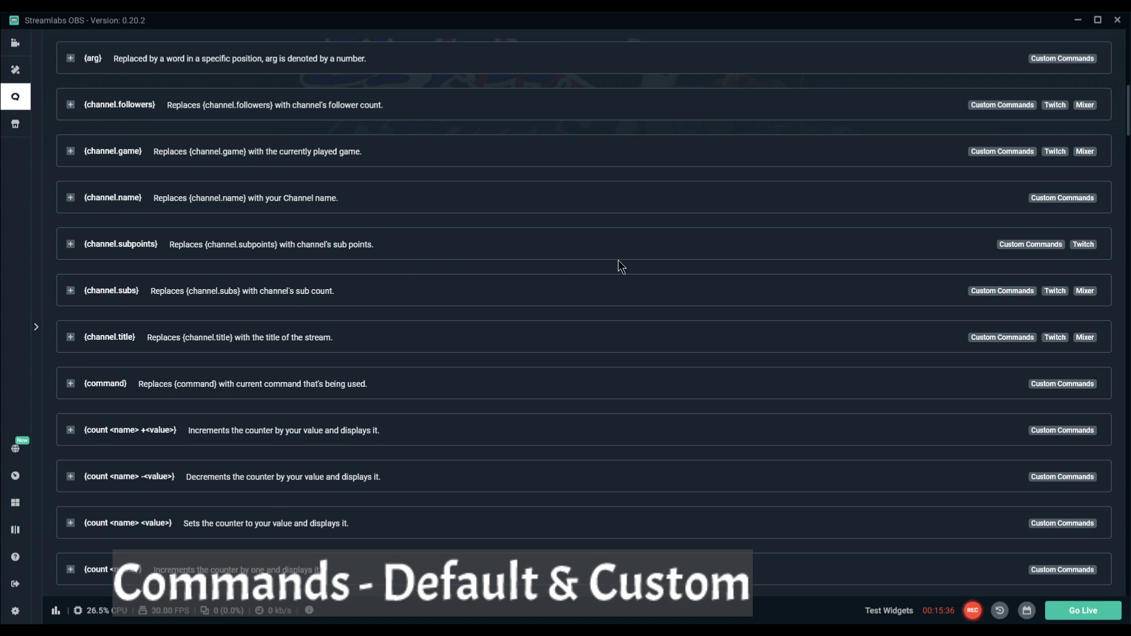
# Check the usage and result examples of the {channel.subs} and {count <name> <value>} variables, collapsing each one again
pyautogui.click(268, 295)
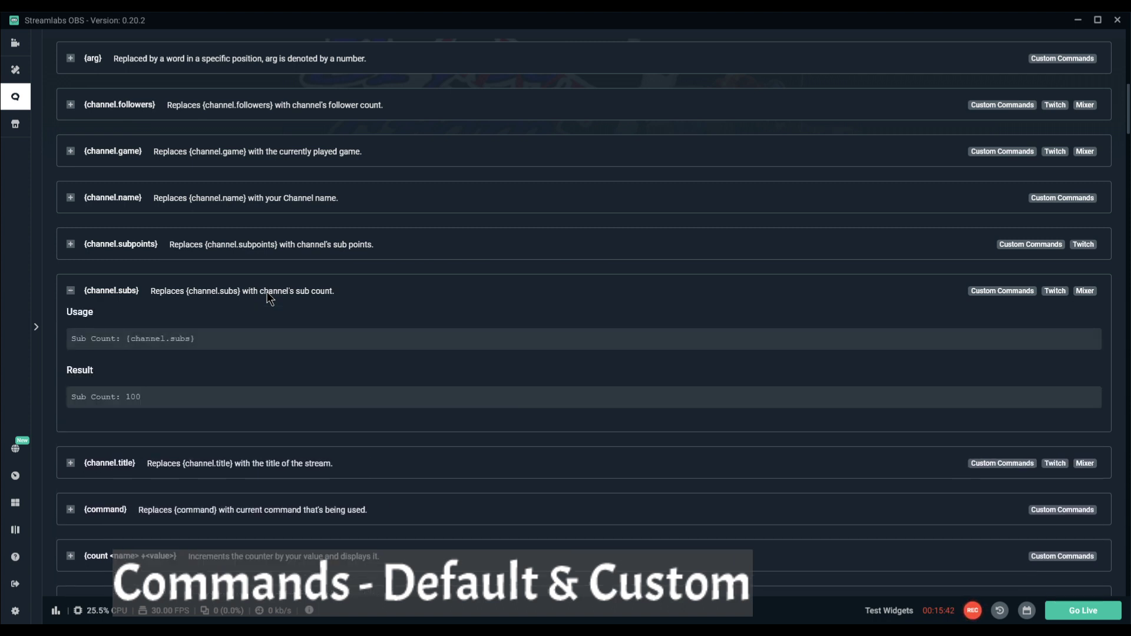
pyautogui.click(267, 294)
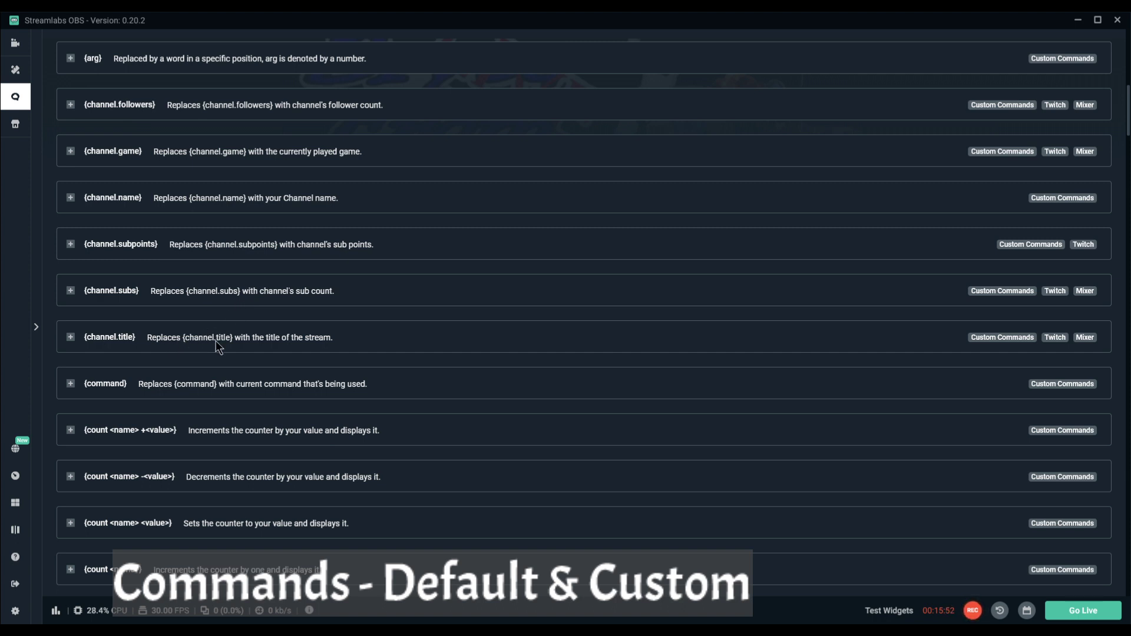
pyautogui.scroll(-1, 215, 340)
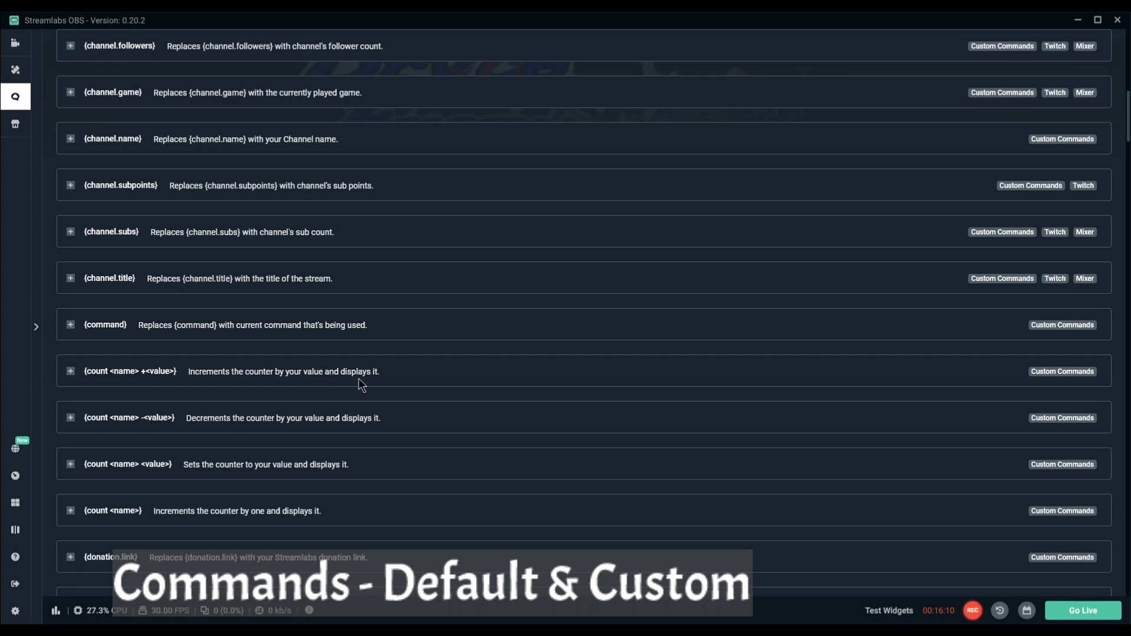
pyautogui.scroll(-2, 236, 380)
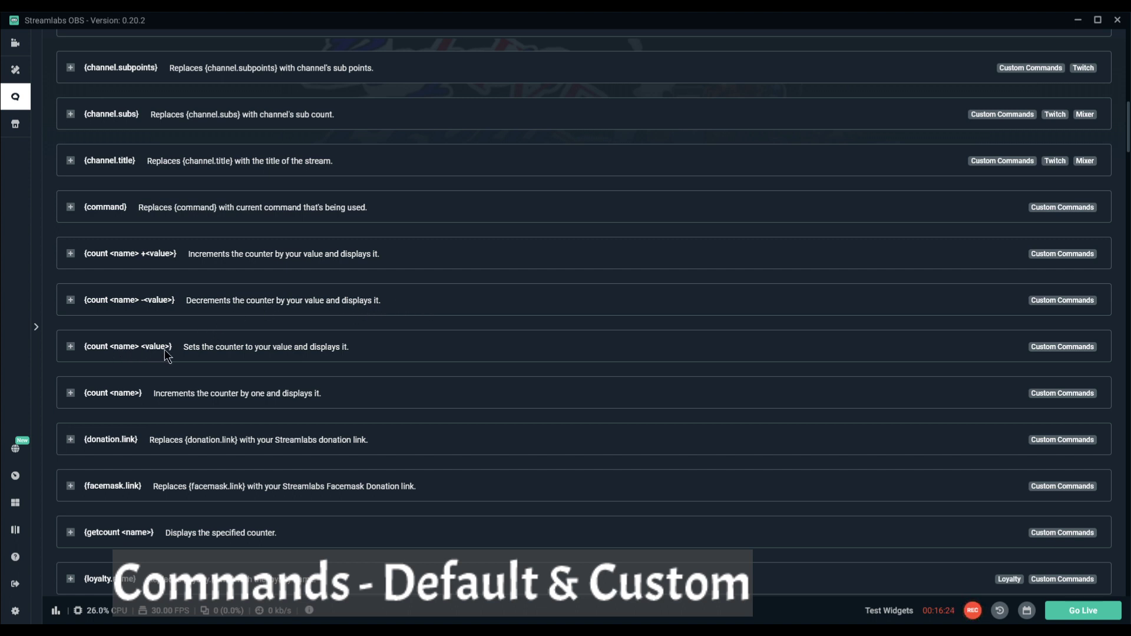
pyautogui.click(236, 349)
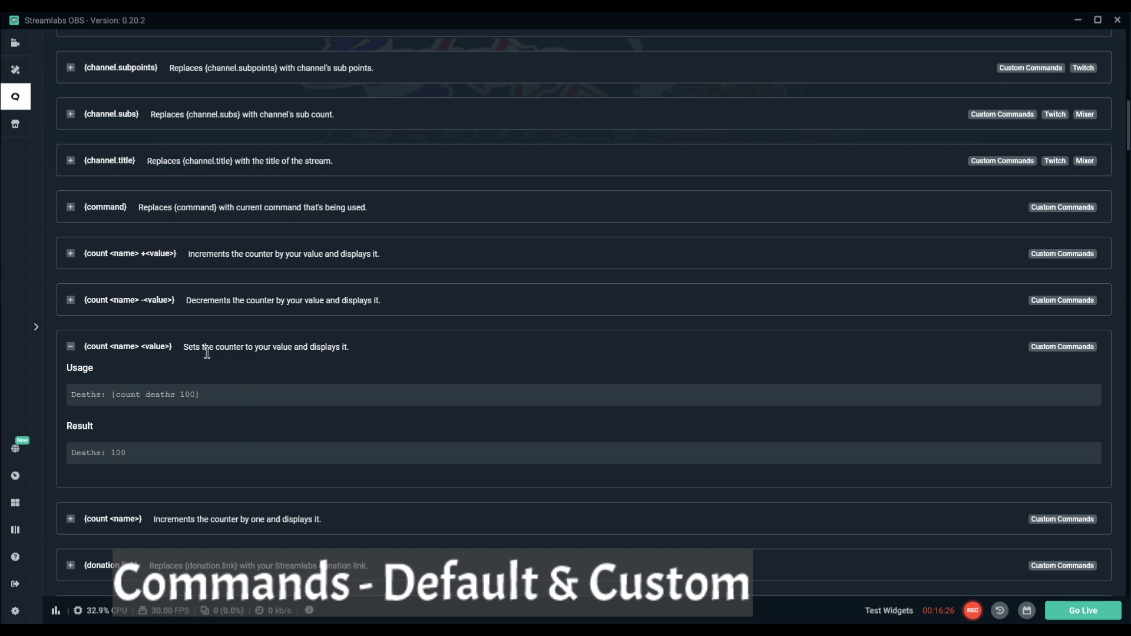
pyautogui.click(223, 349)
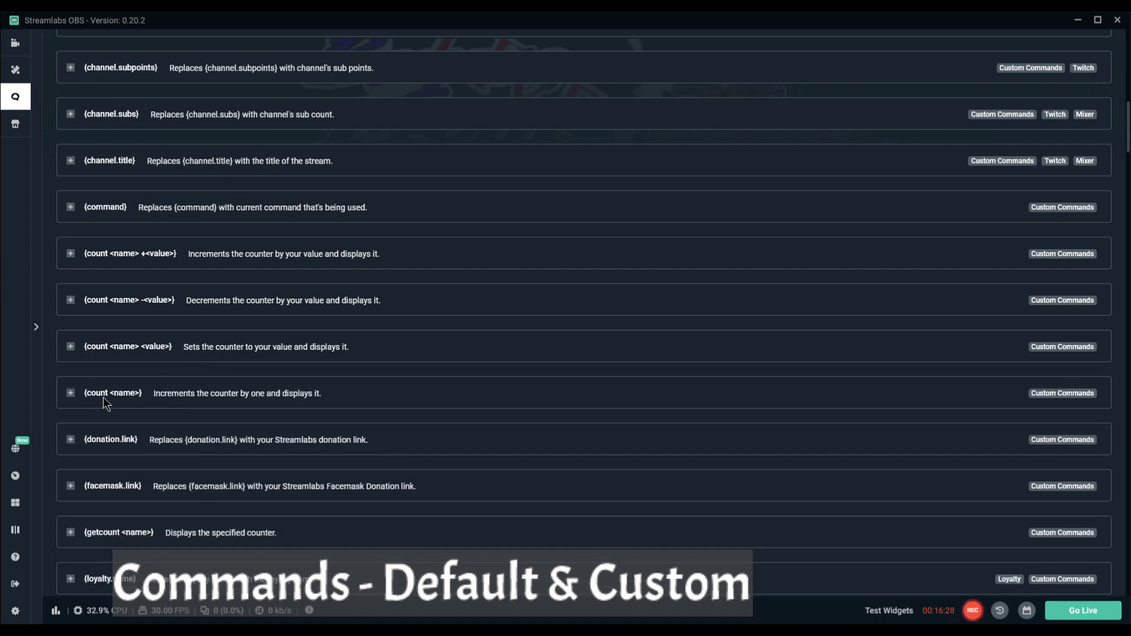
# Expand the {donation.link} variable, compare the placeholder with the link in its result example, and collapse it again
pyautogui.scroll(-2, 262, 397)
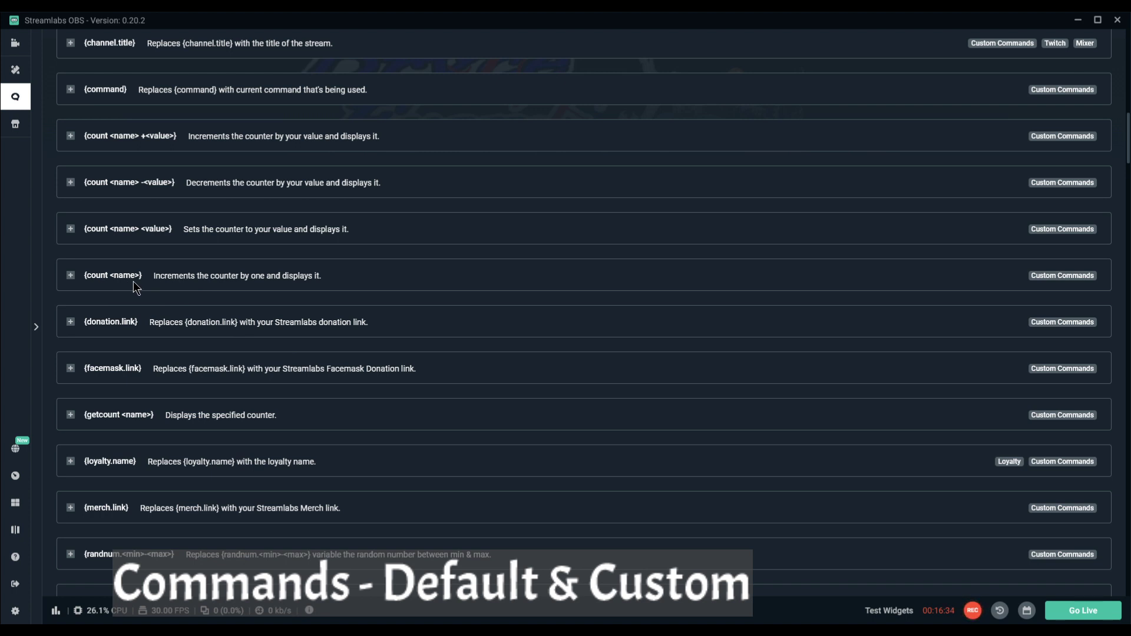
pyautogui.click(174, 330)
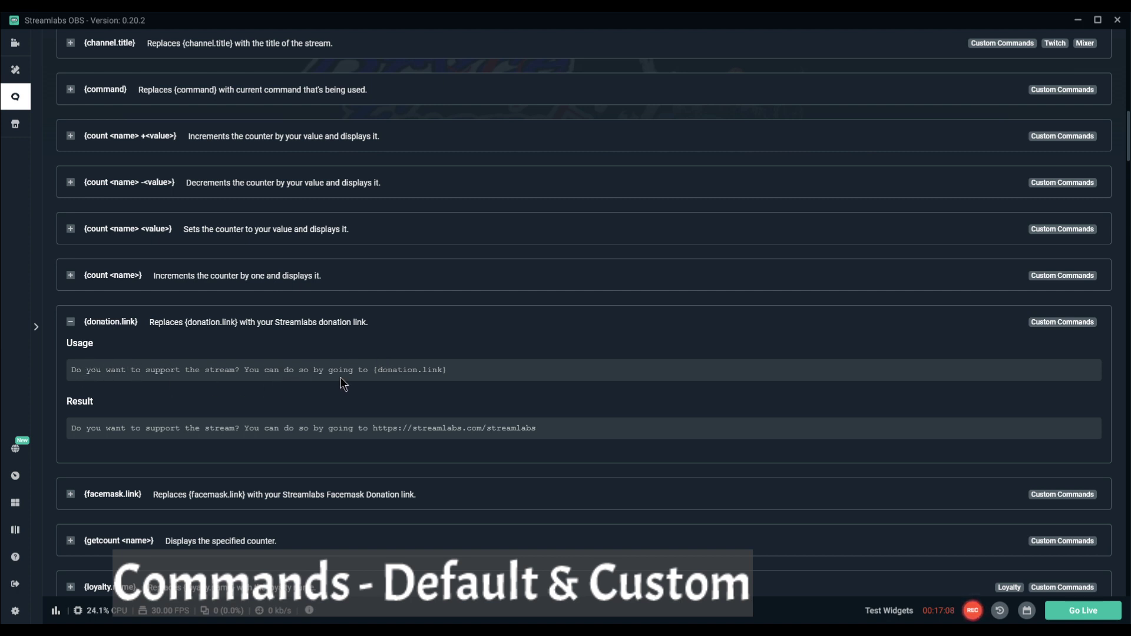
pyautogui.moveTo(378, 370); pyautogui.dragTo(438, 383)
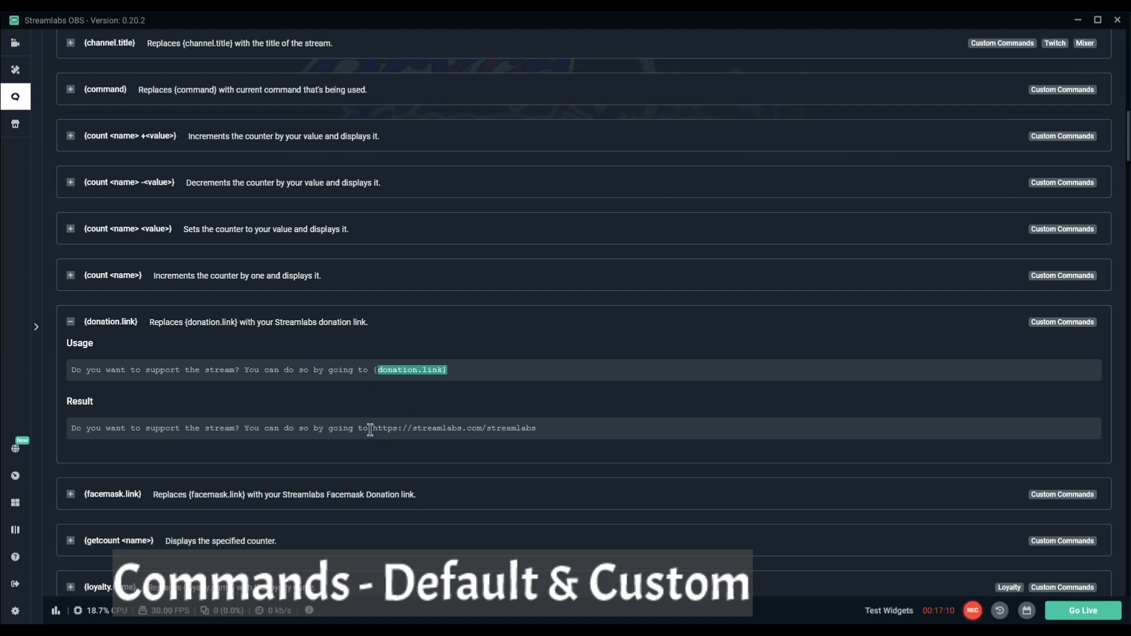
pyautogui.moveTo(371, 430); pyautogui.dragTo(575, 438)
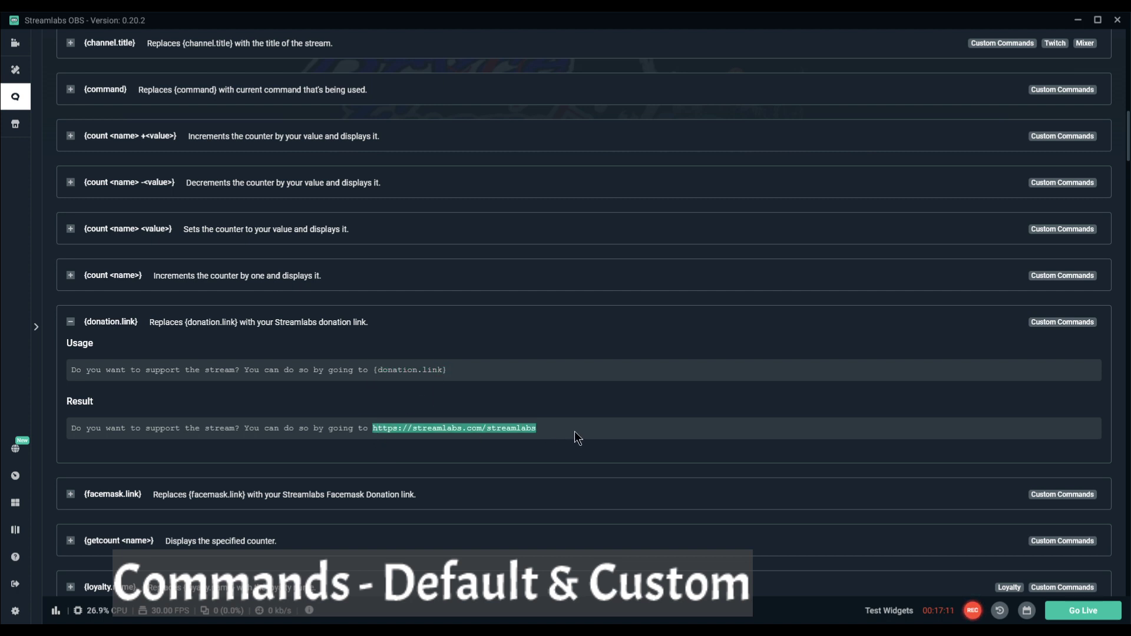
pyautogui.click(501, 431)
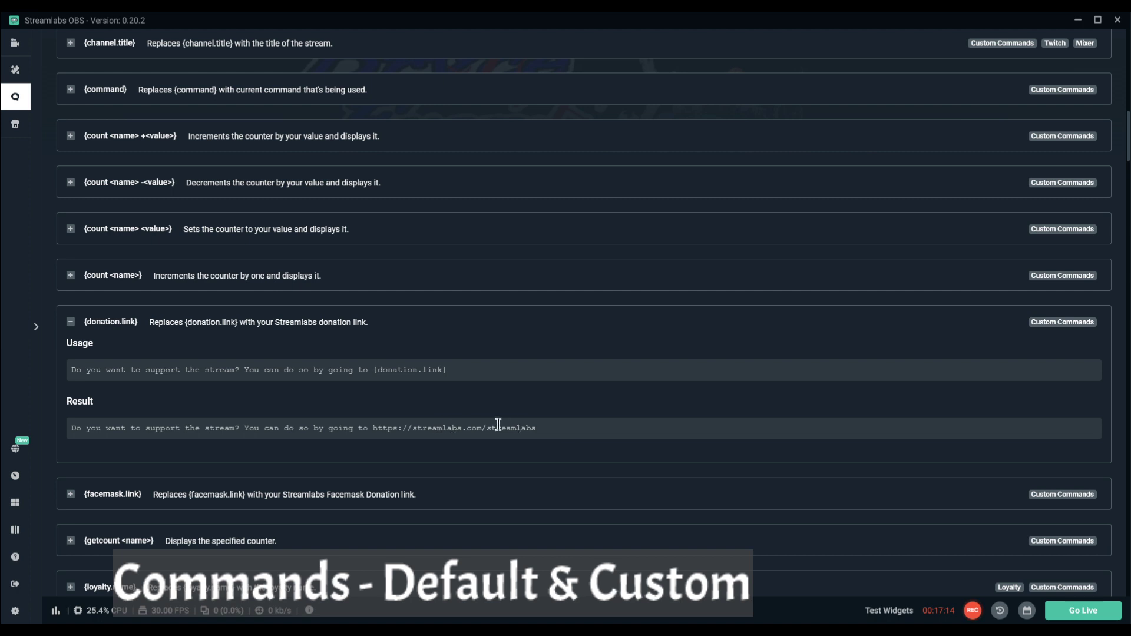
pyautogui.click(70, 322)
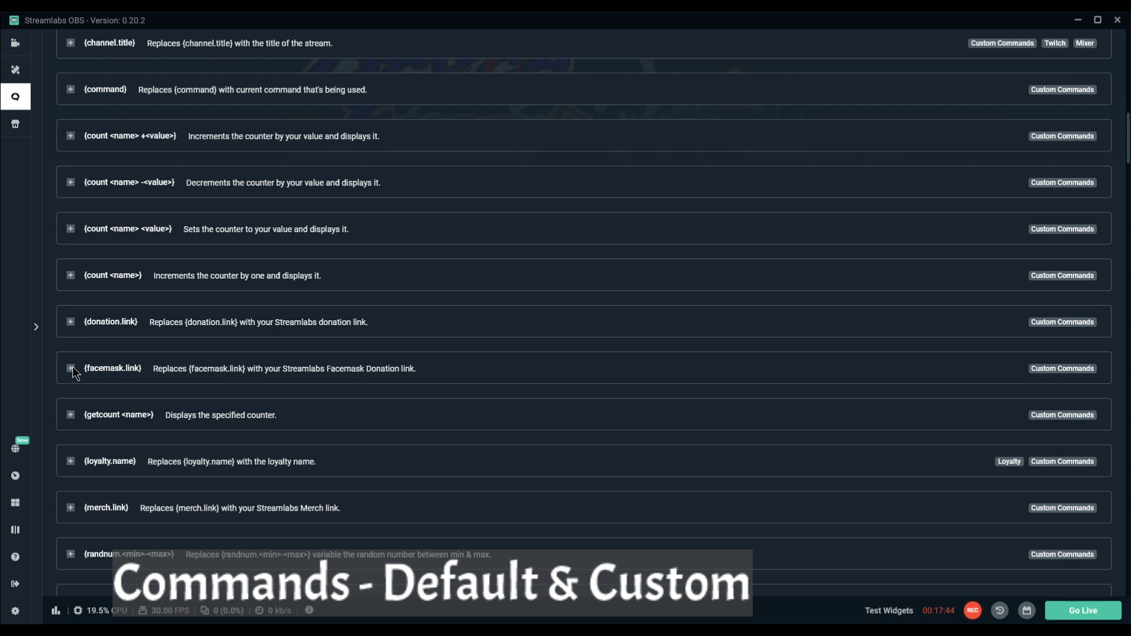
# Read the variable descriptions from {facemask.link} to {streamlabels.<filename>}, and briefly expand the latter to view its usage example
pyautogui.scroll(-1, 72, 367)
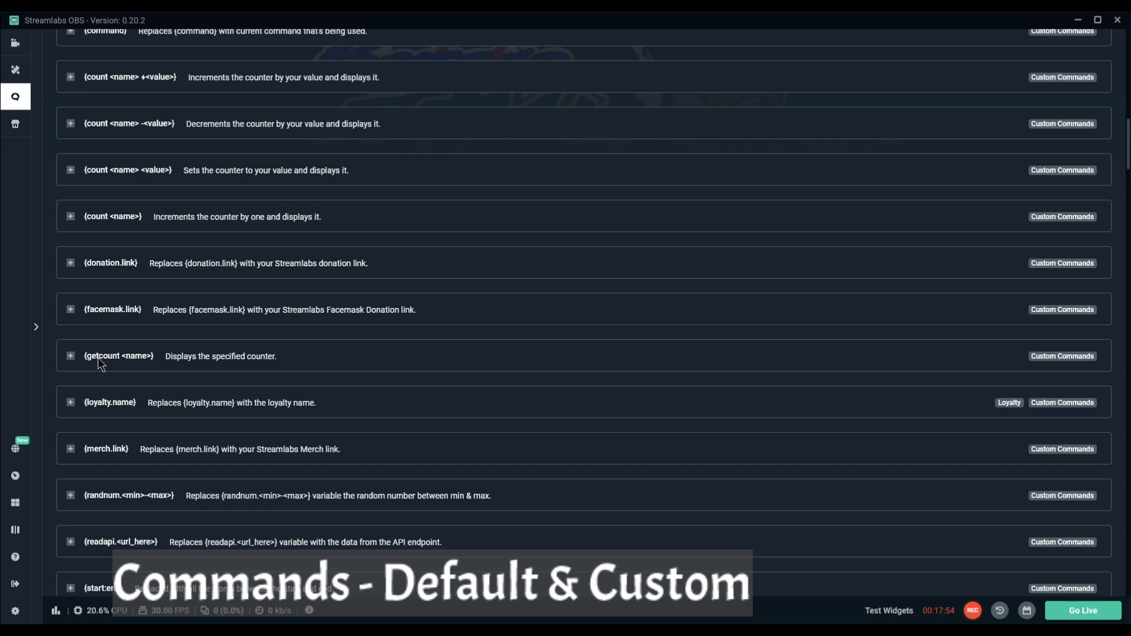
pyautogui.scroll(-1, 98, 358)
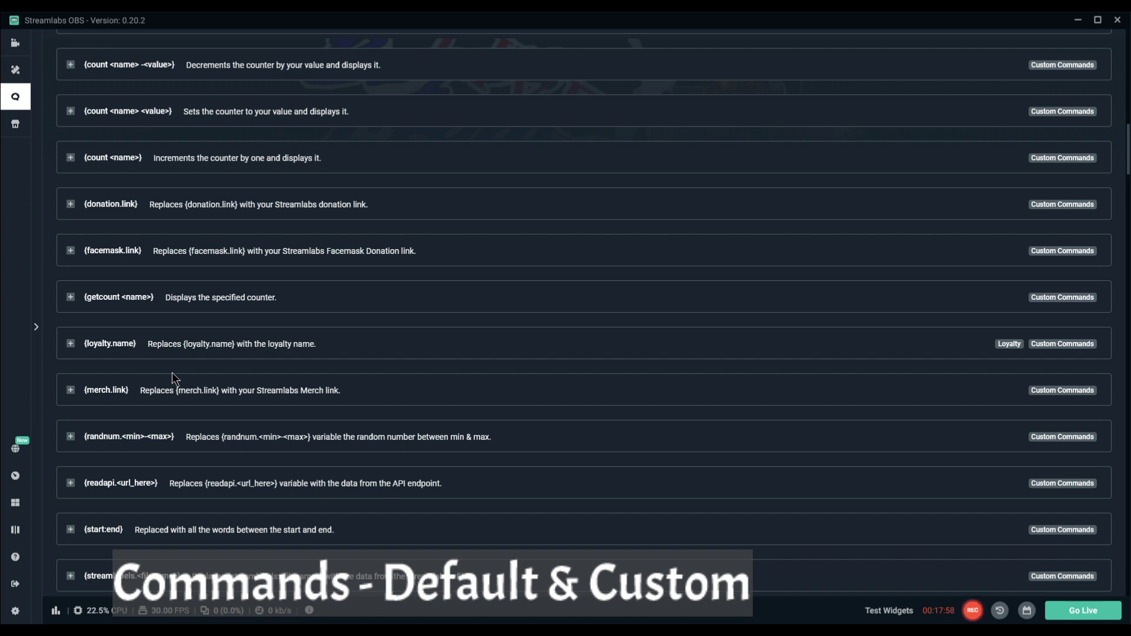
pyautogui.scroll(-1, 170, 370)
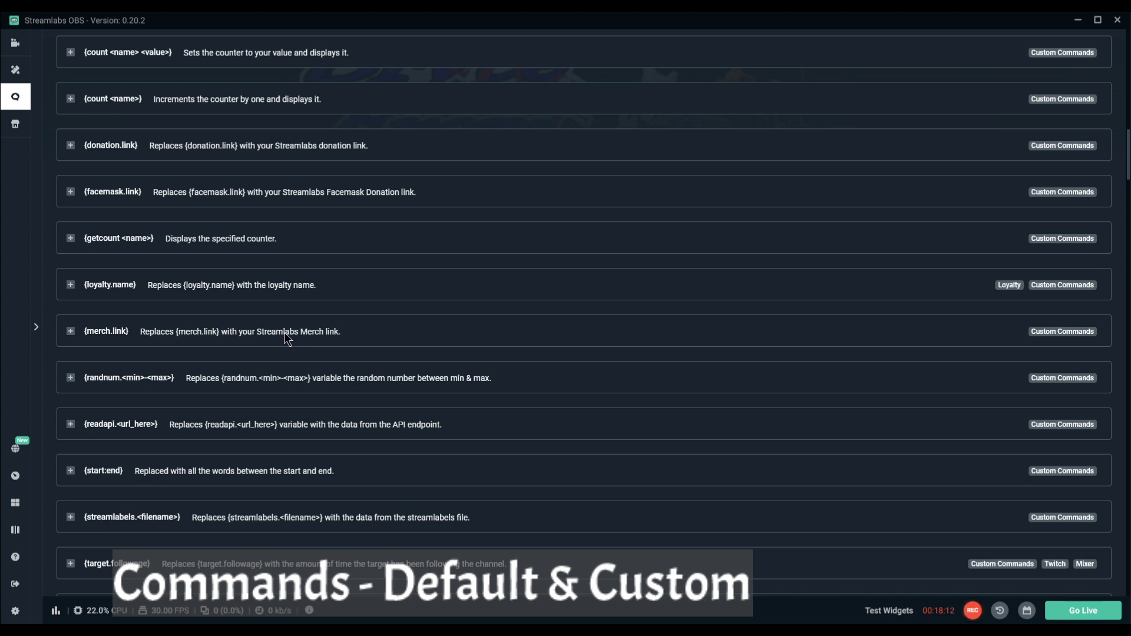
pyautogui.scroll(-2, 217, 328)
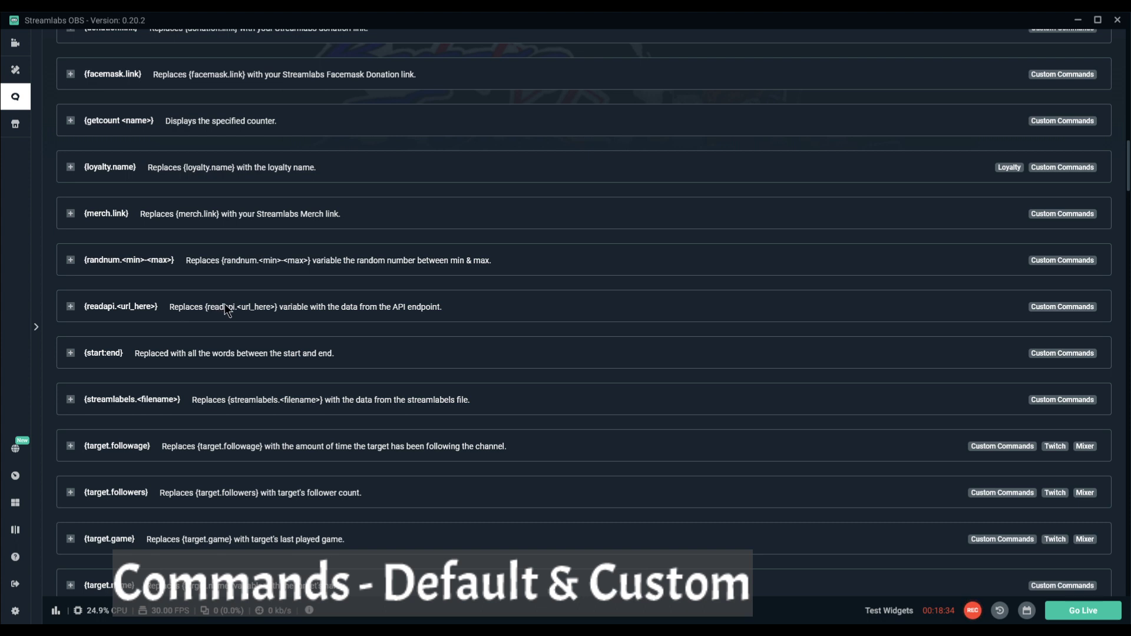
pyautogui.scroll(-1, 227, 311)
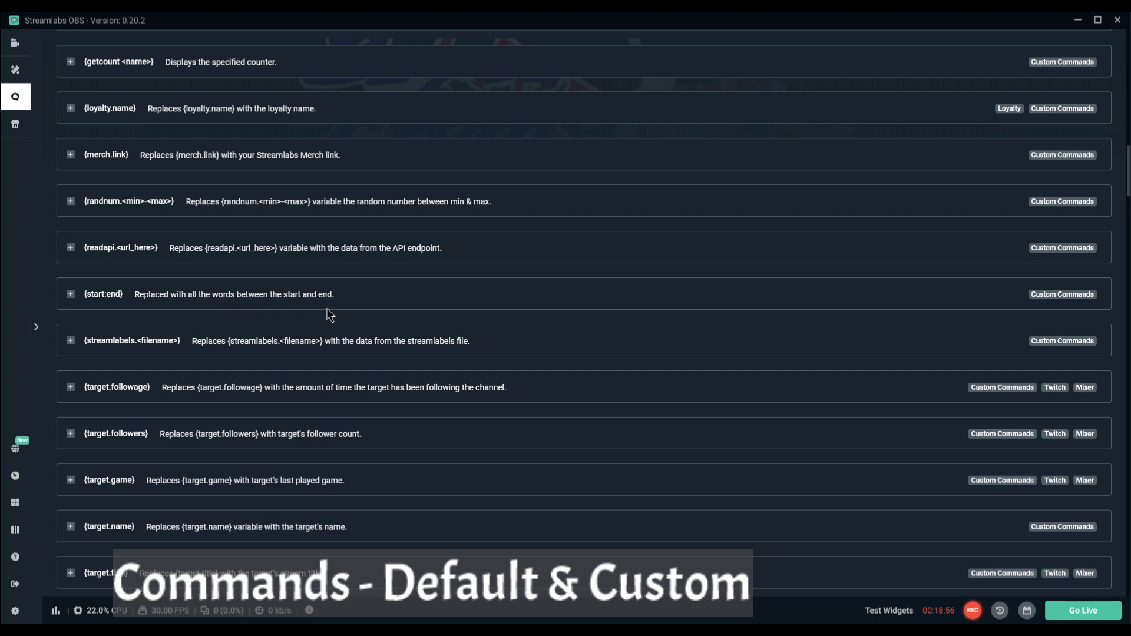
pyautogui.scroll(-1, 318, 312)
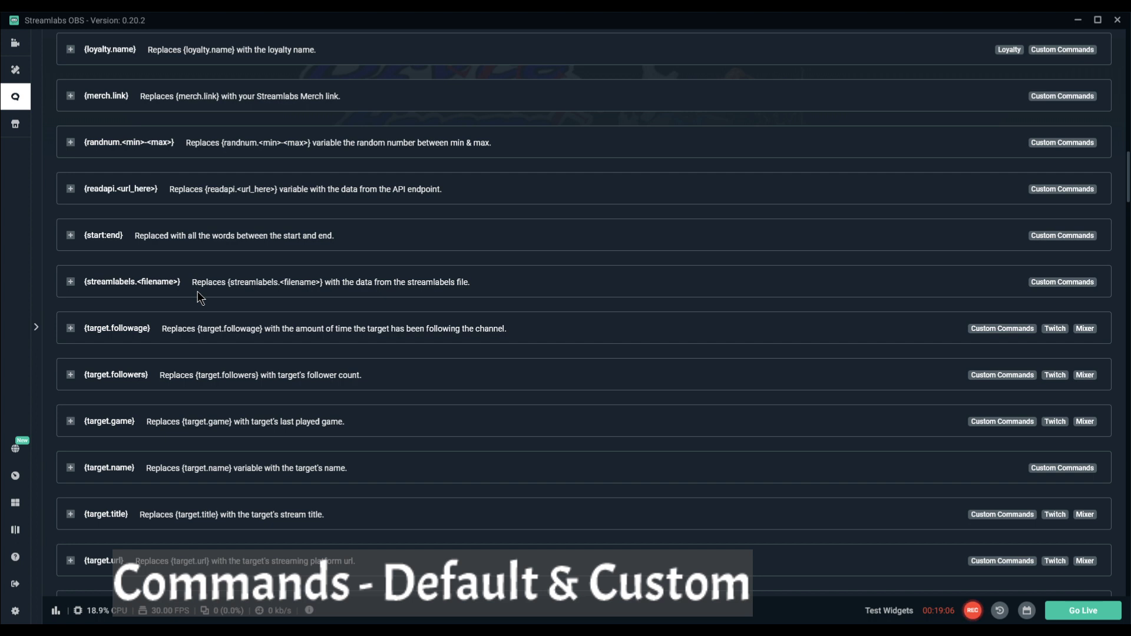
pyautogui.click(82, 284)
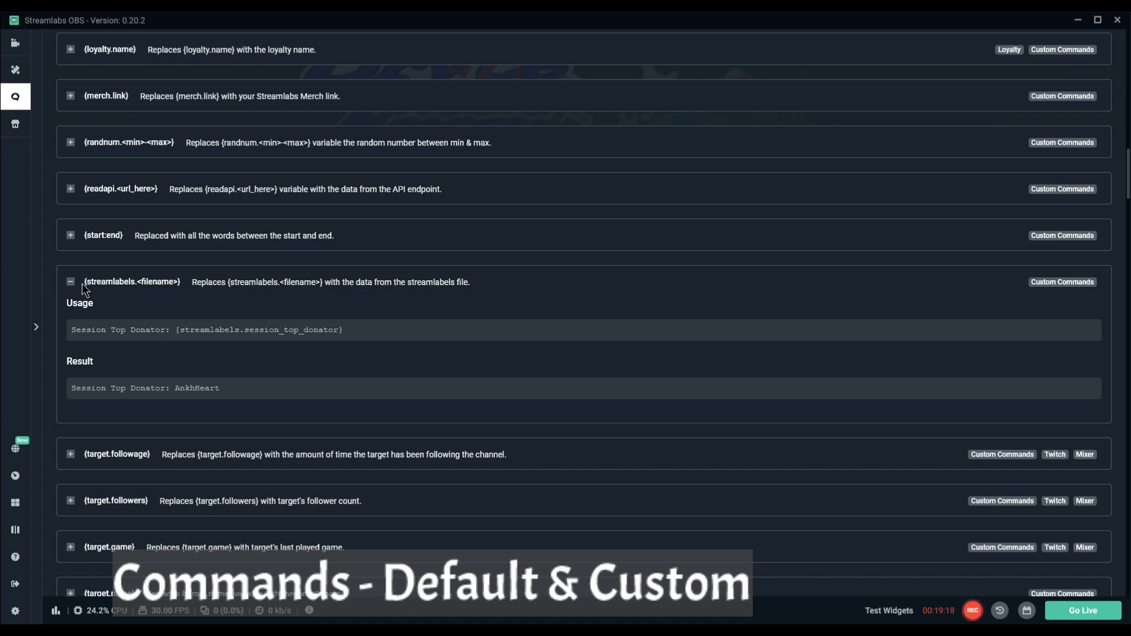
pyautogui.click(71, 283)
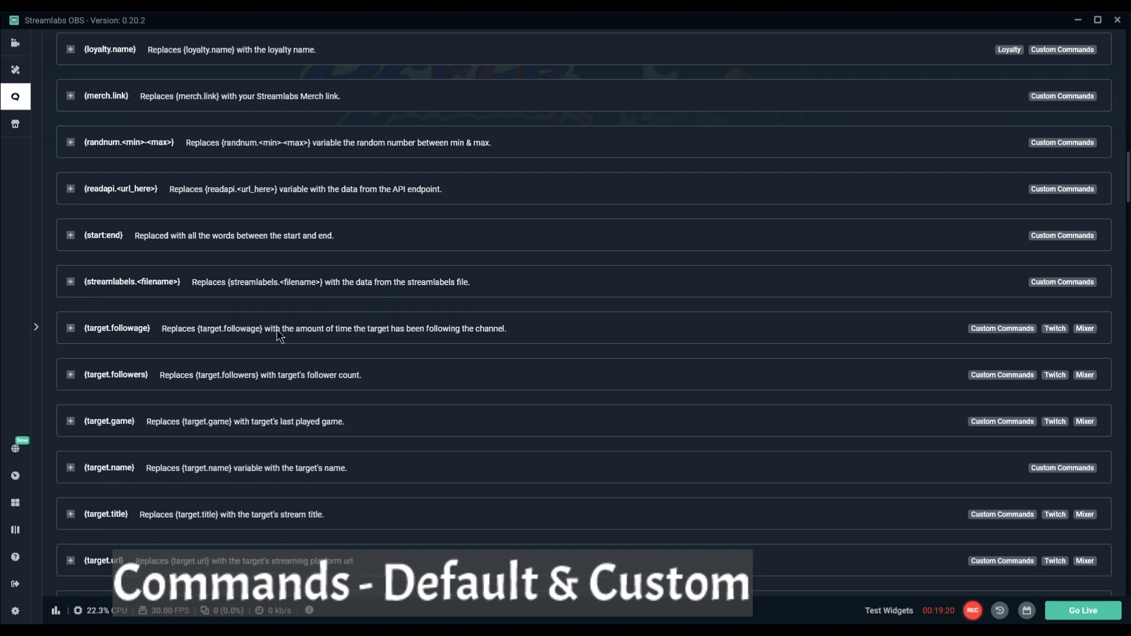
# Look through the target variables, expand {target.name} to study its usage and result example, and collapse it again
pyautogui.scroll(-3, 280, 336)
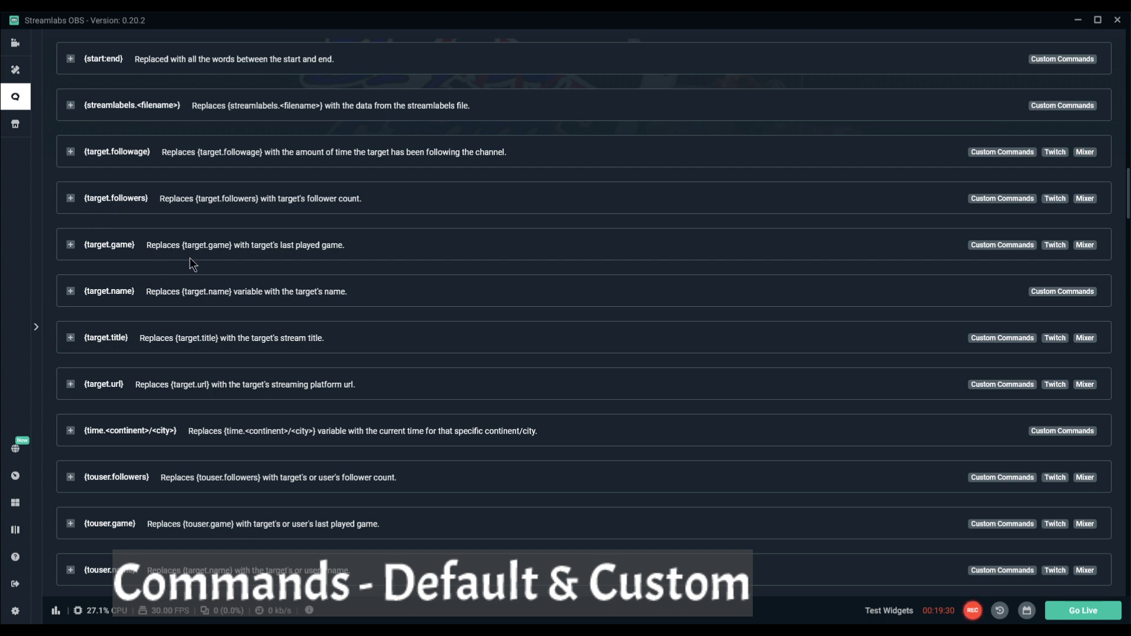
pyautogui.scroll(-2, 189, 257)
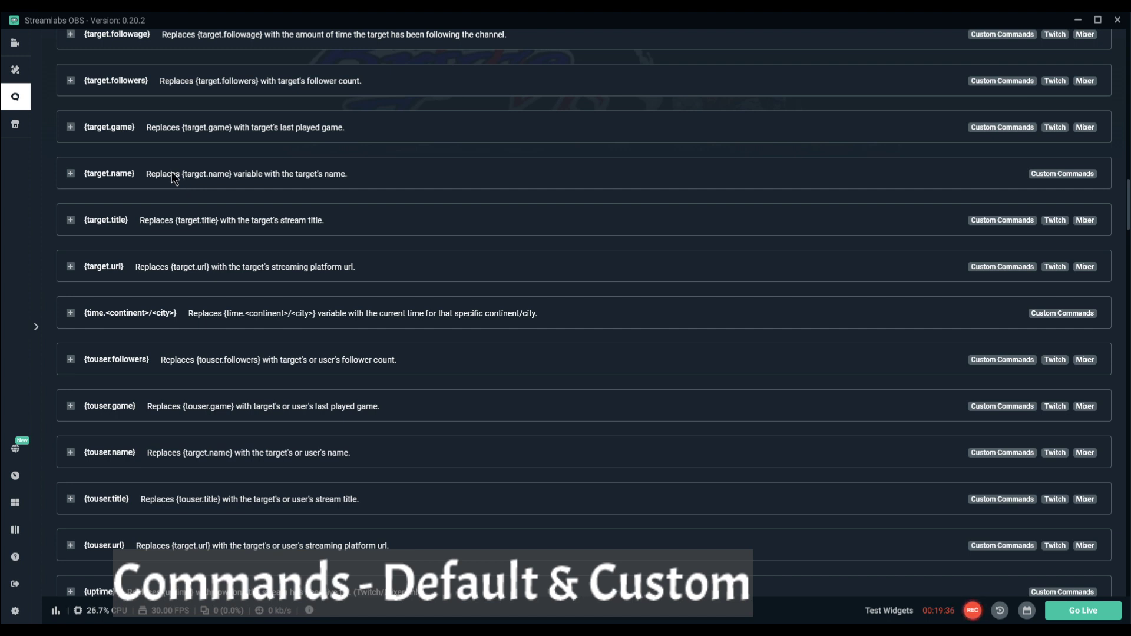
pyautogui.click(171, 174)
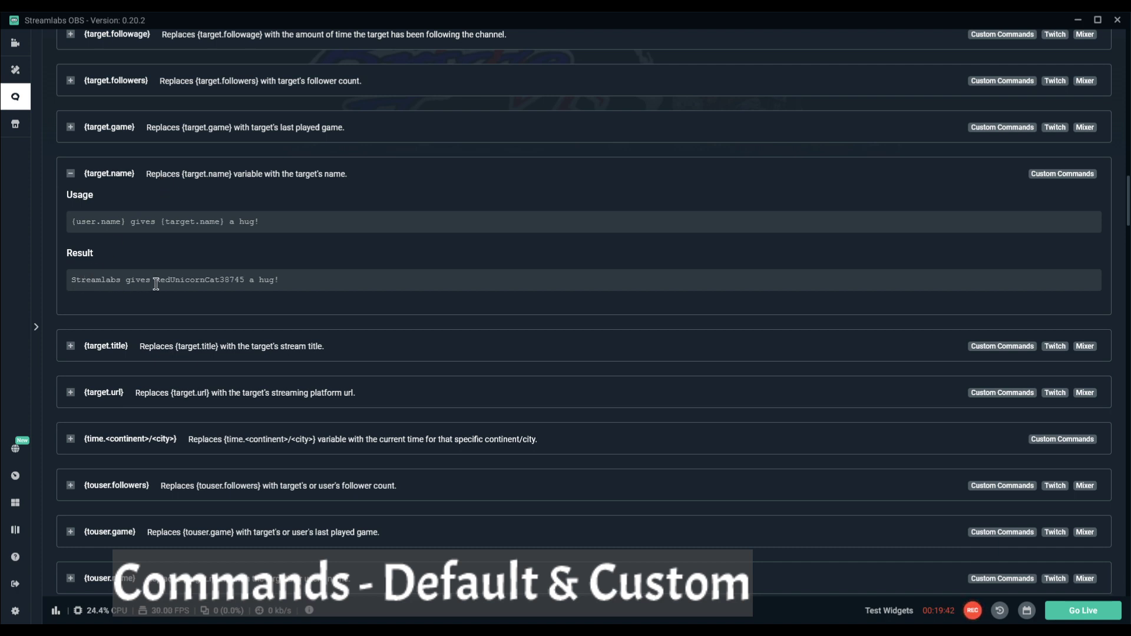
pyautogui.moveTo(155, 282); pyautogui.dragTo(250, 285)
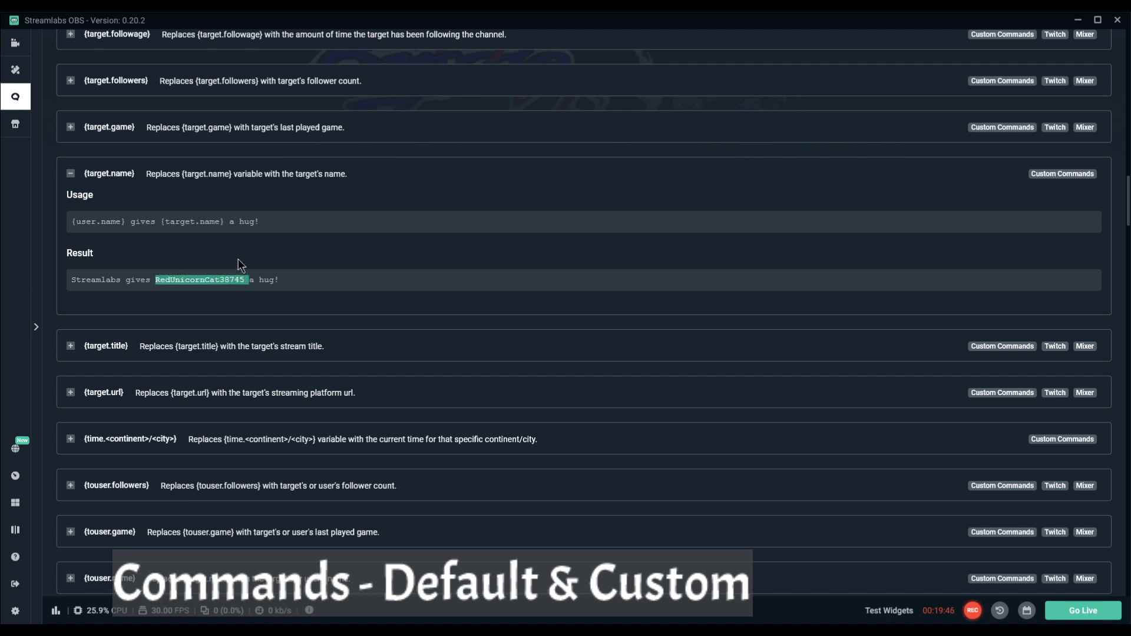
pyautogui.click(216, 282)
pyautogui.click(211, 174)
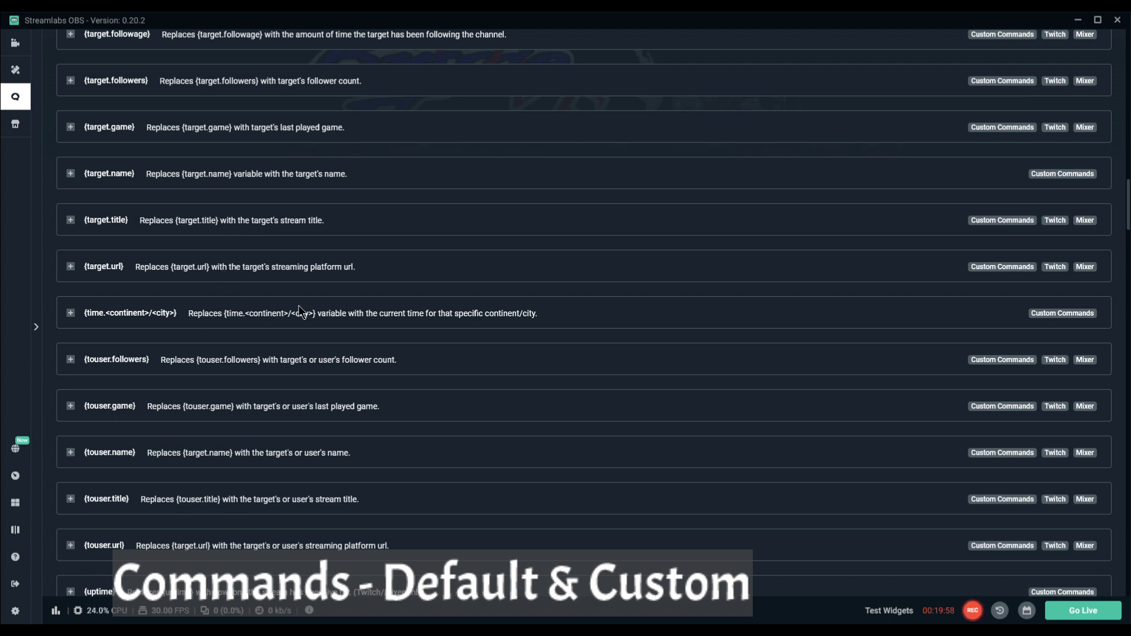
# Expand the {time.<continent>/<city>} variable, compare its Australia/Sydney usage example with the result example, and collapse it again
pyautogui.click(163, 314)
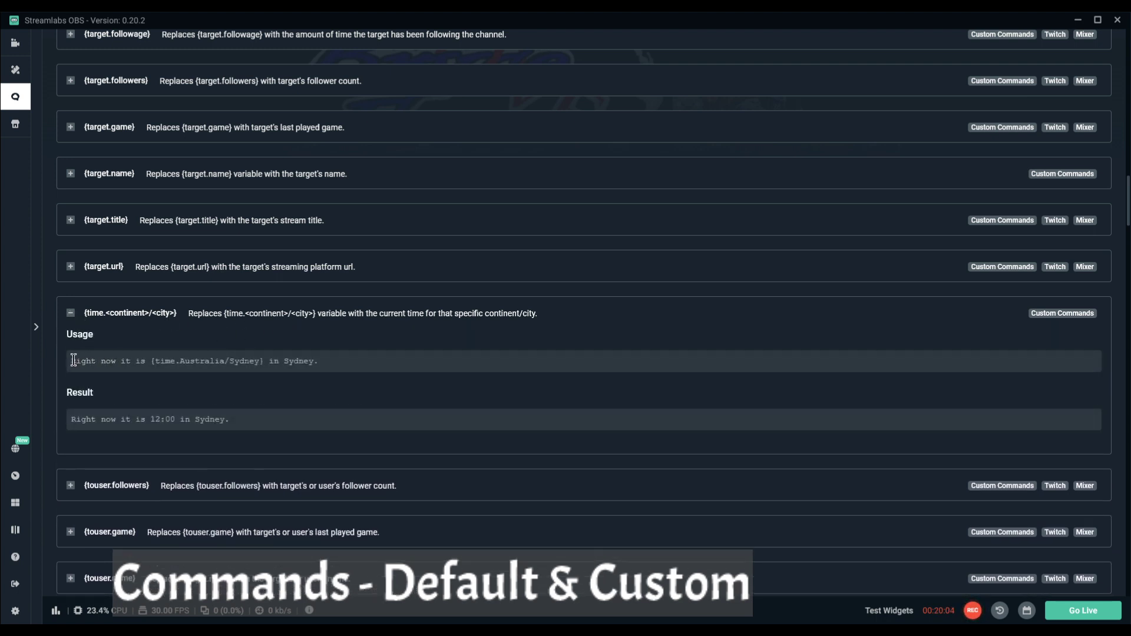
pyautogui.moveTo(71, 361); pyautogui.dragTo(244, 424)
pyautogui.click(235, 422)
pyautogui.moveTo(180, 362); pyautogui.dragTo(255, 364)
pyautogui.click(289, 361)
pyautogui.moveTo(148, 419); pyautogui.dragTo(76, 419)
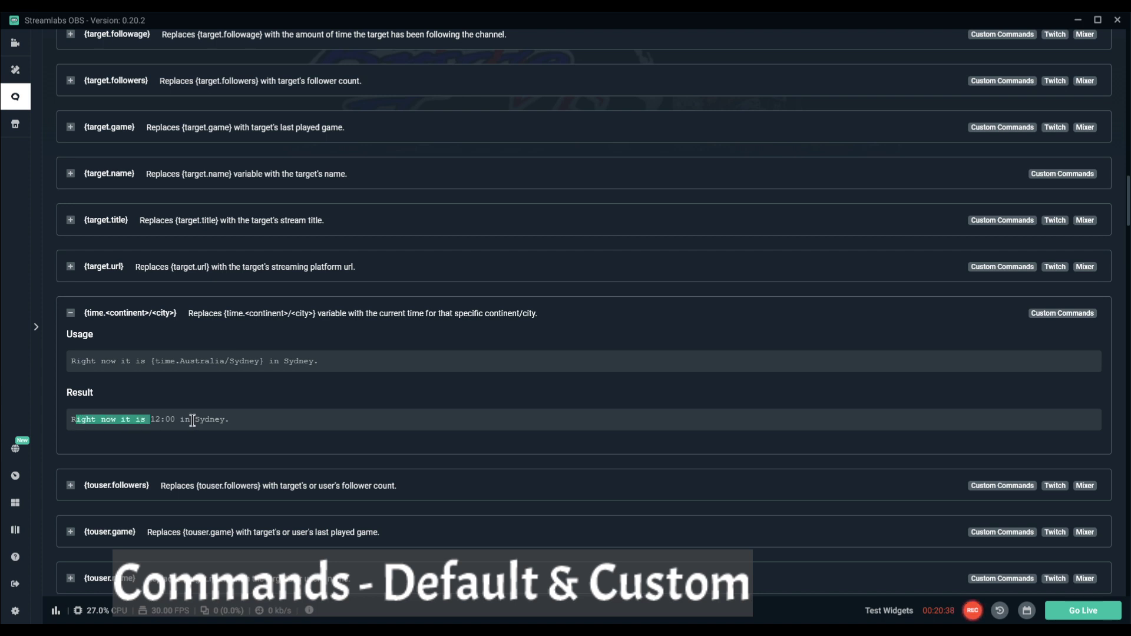
pyautogui.tripleClick(192, 419)
pyautogui.click(116, 425)
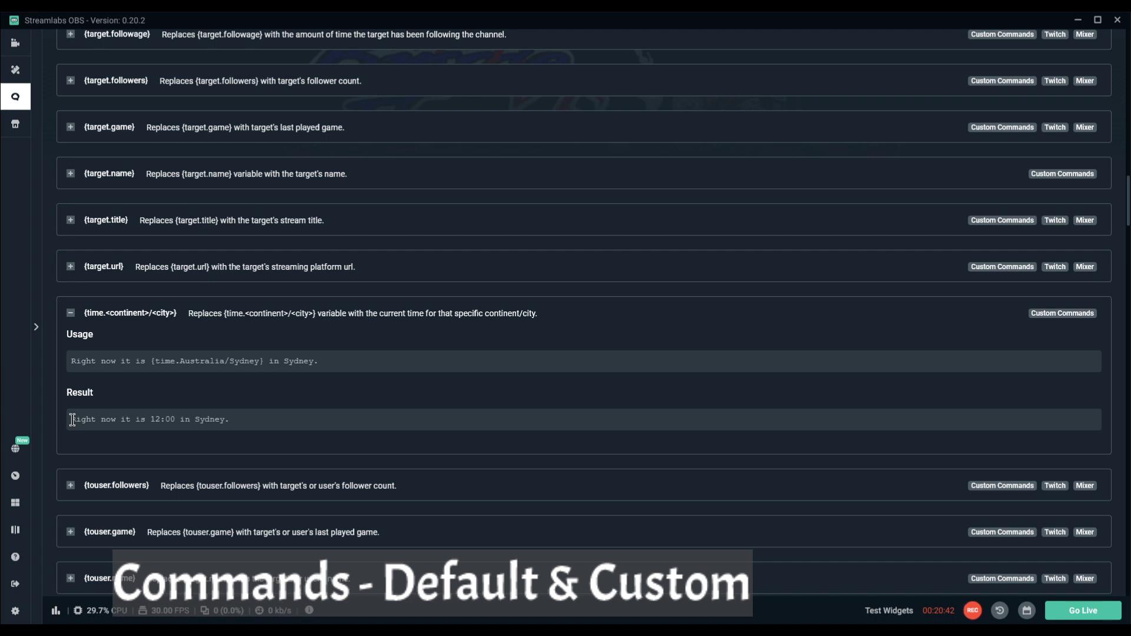
pyautogui.moveTo(72, 419); pyautogui.dragTo(227, 428)
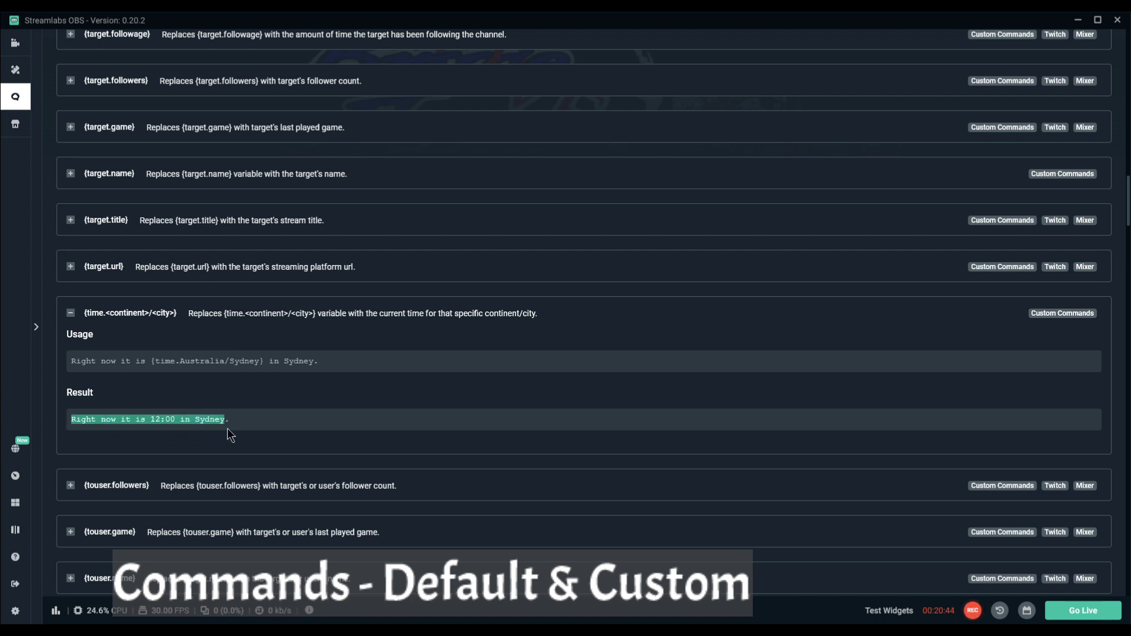
pyautogui.click(128, 420)
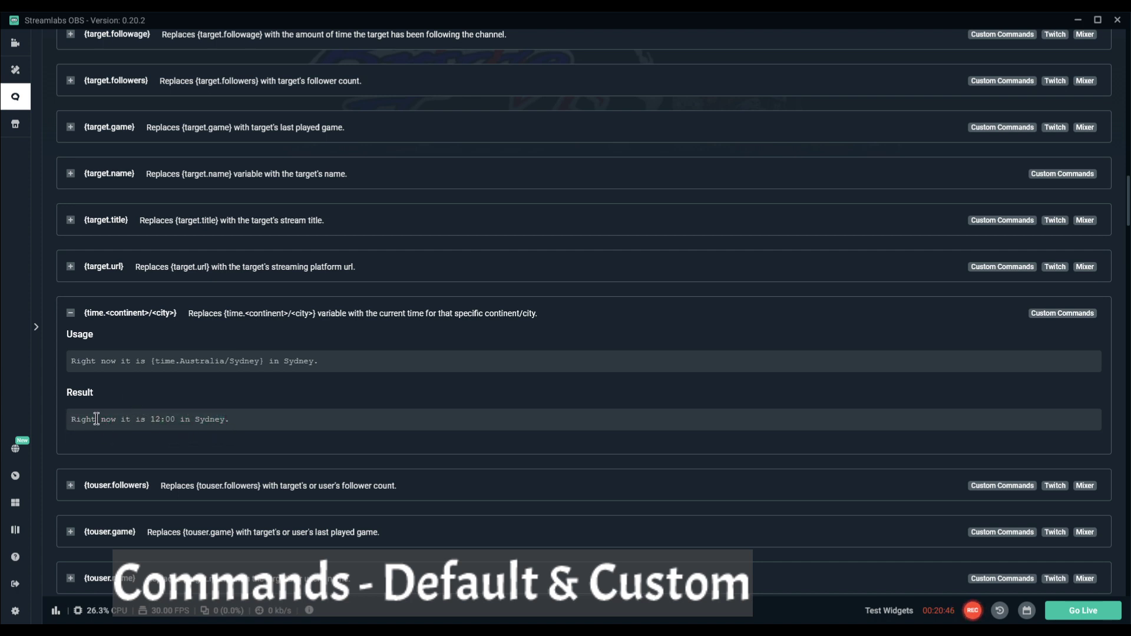
pyautogui.click(70, 313)
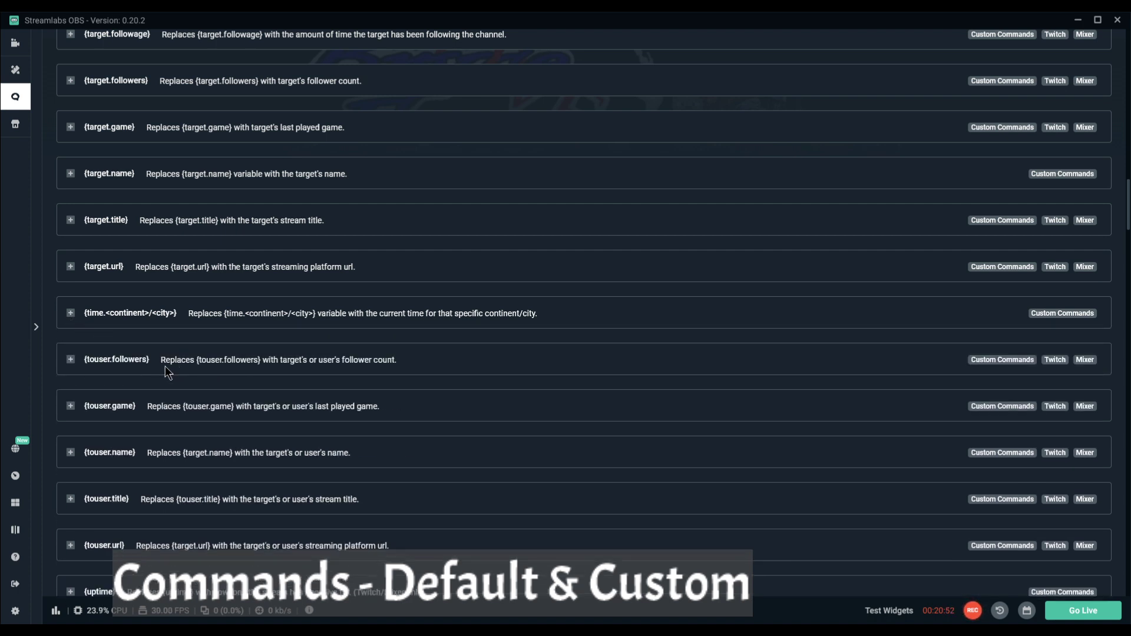
# Look through the touser variables, view the description and examples of {uptime}, including its platform restriction, and collapse it again
pyautogui.scroll(-3, 165, 366)
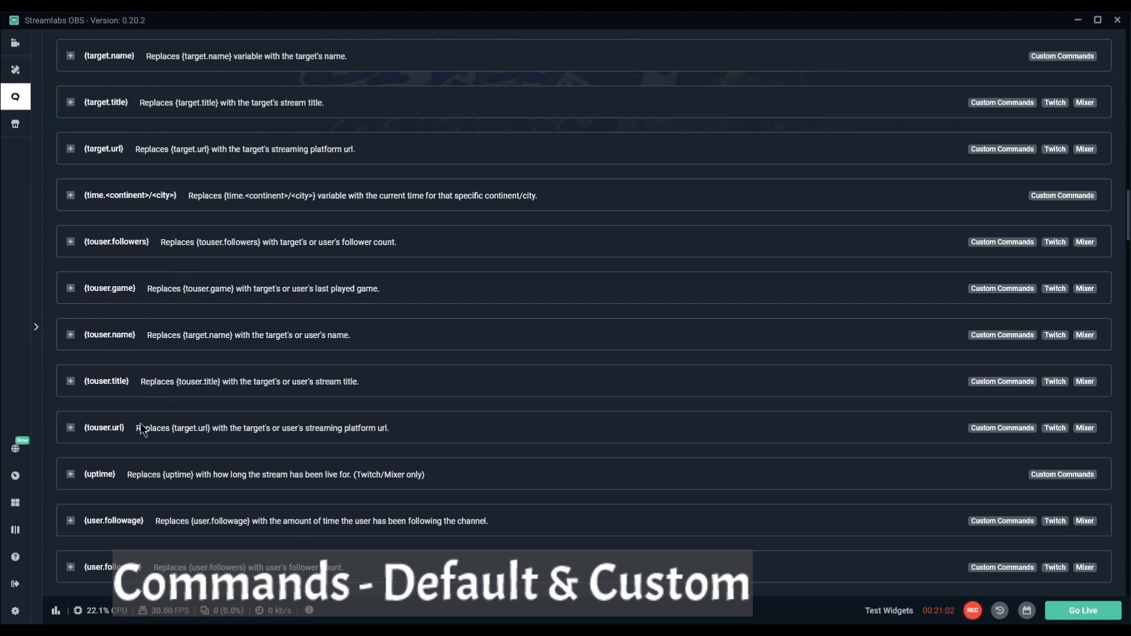
pyautogui.scroll(-2, 153, 430)
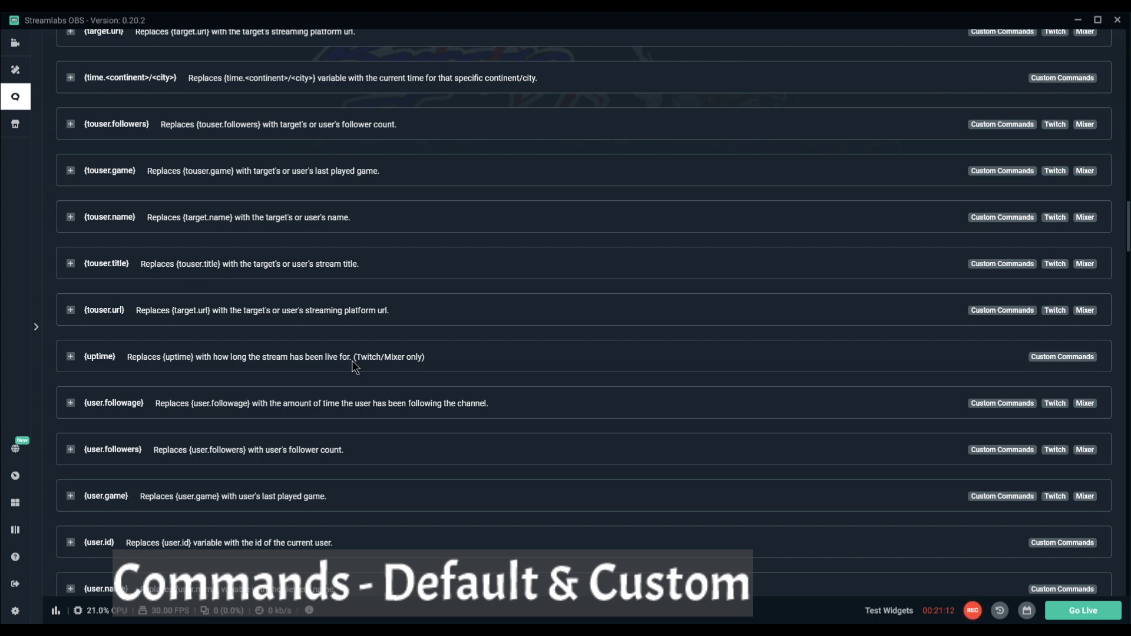
pyautogui.moveTo(145, 358); pyautogui.dragTo(341, 359)
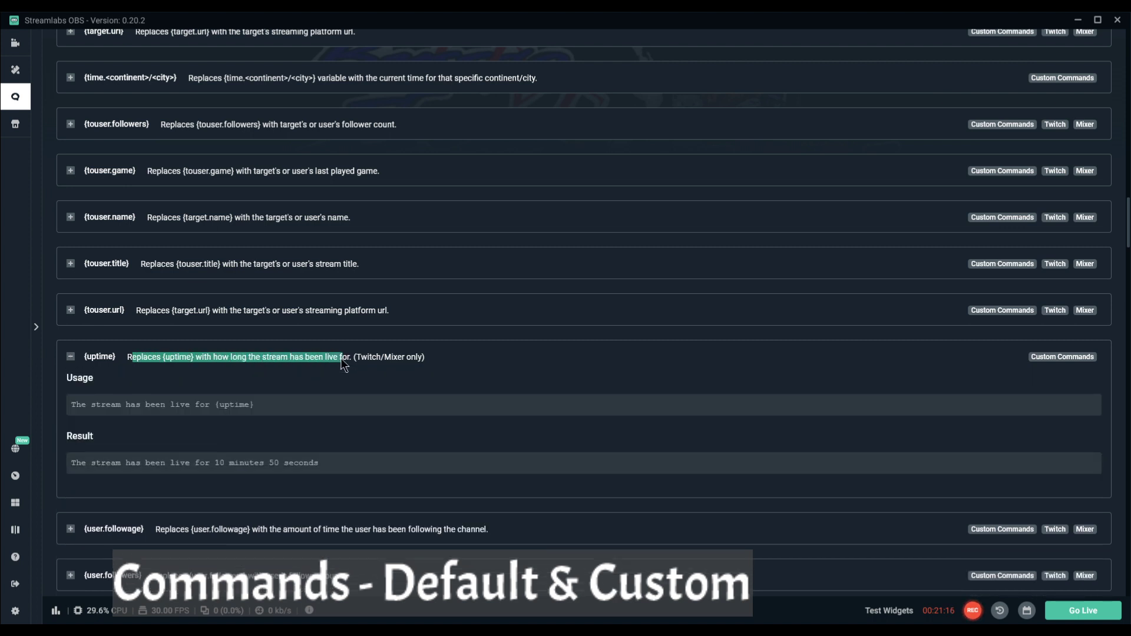
pyautogui.click(340, 358)
pyautogui.moveTo(358, 356); pyautogui.dragTo(413, 356)
pyautogui.click(413, 357)
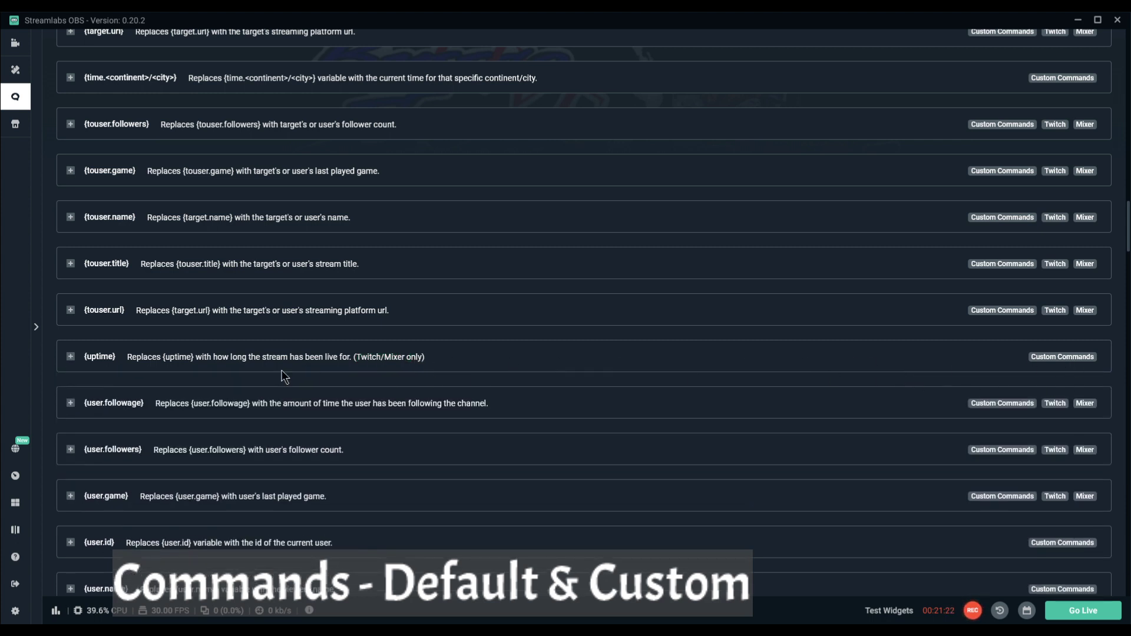
# Check the usage and result examples of the {user.id} and {user.name} variables, collapsing each one again
pyautogui.scroll(-1, 251, 371)
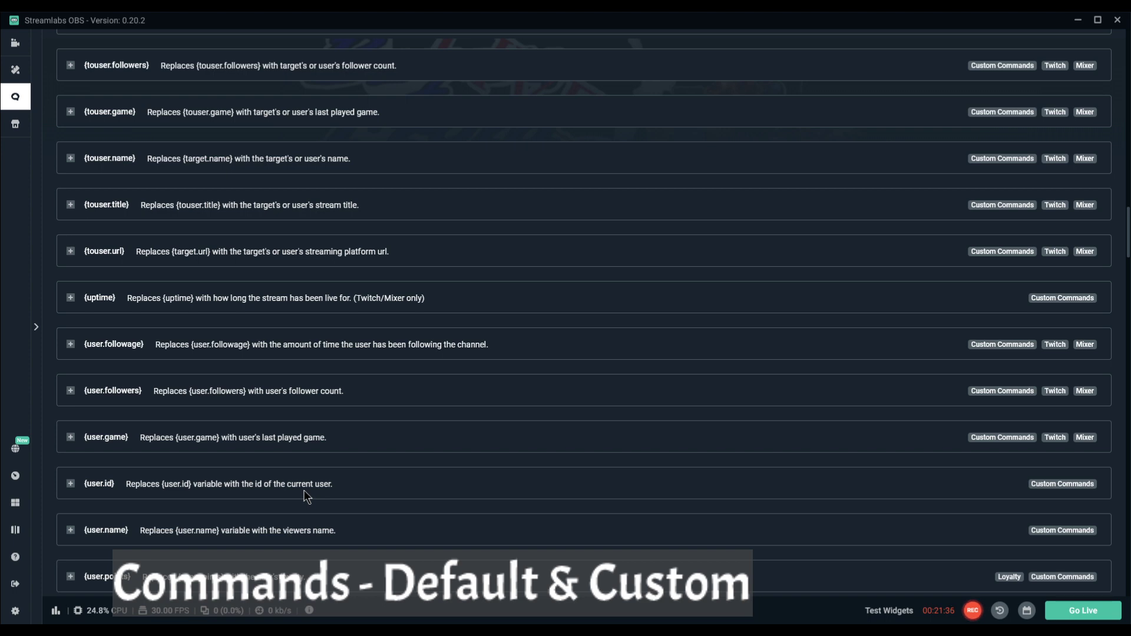
pyautogui.scroll(-5, 353, 459)
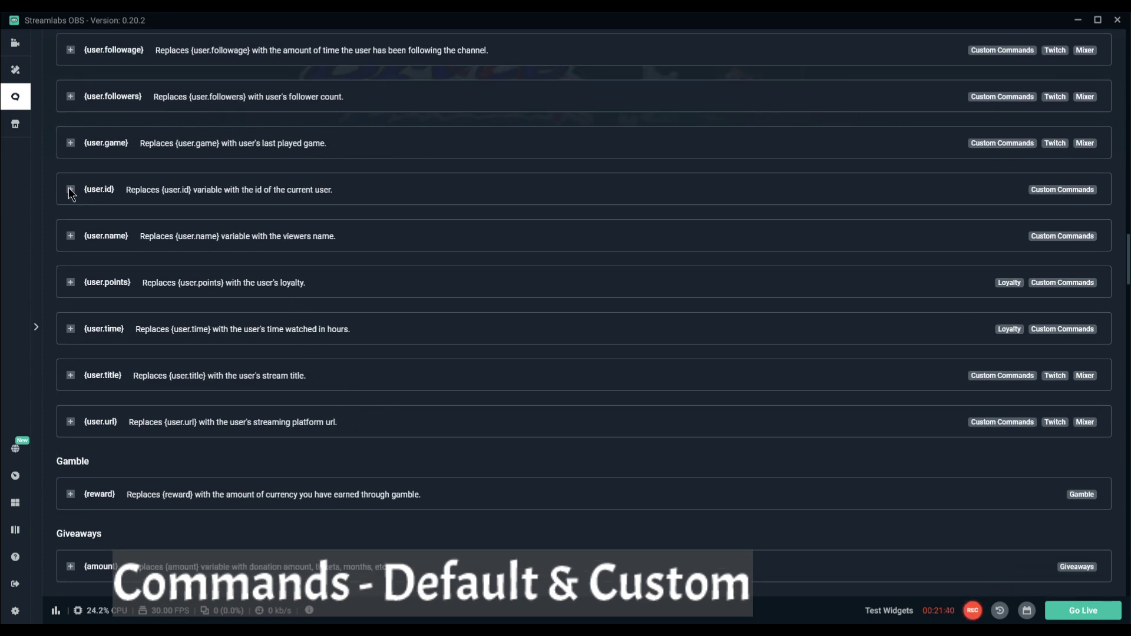
pyautogui.click(70, 189)
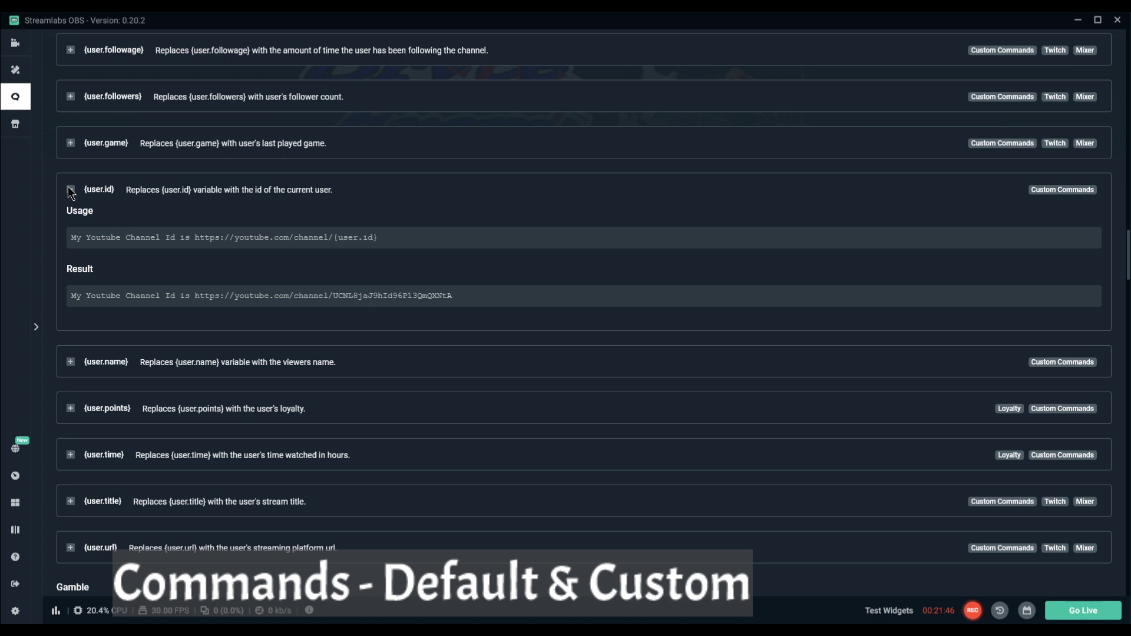
pyautogui.click(70, 189)
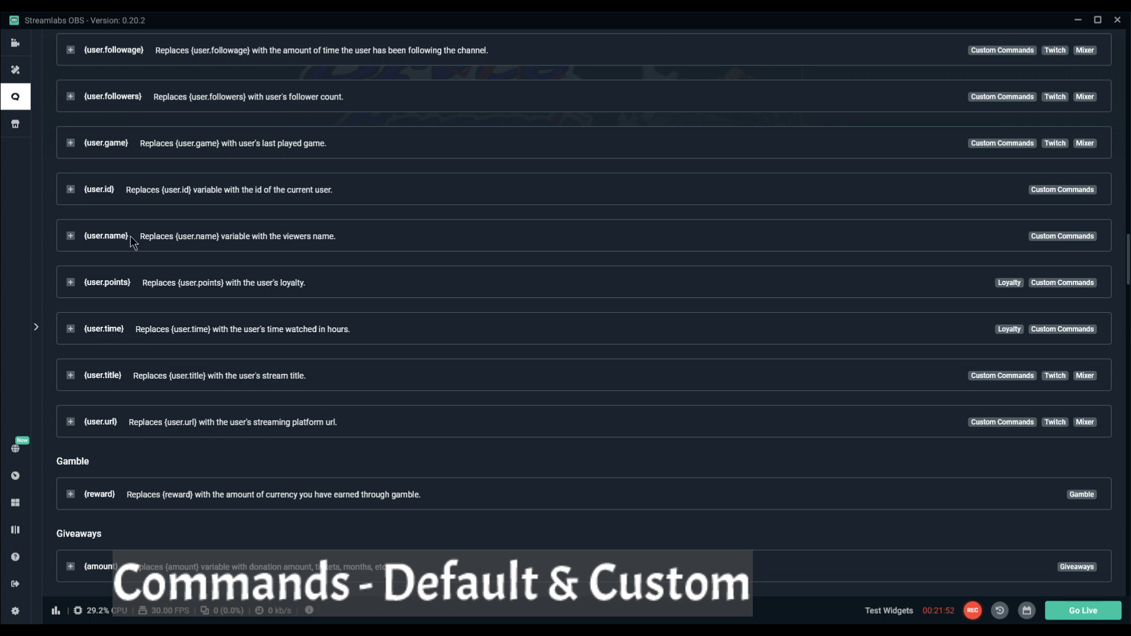
pyautogui.moveTo(130, 235); pyautogui.dragTo(89, 235)
pyautogui.click(85, 235)
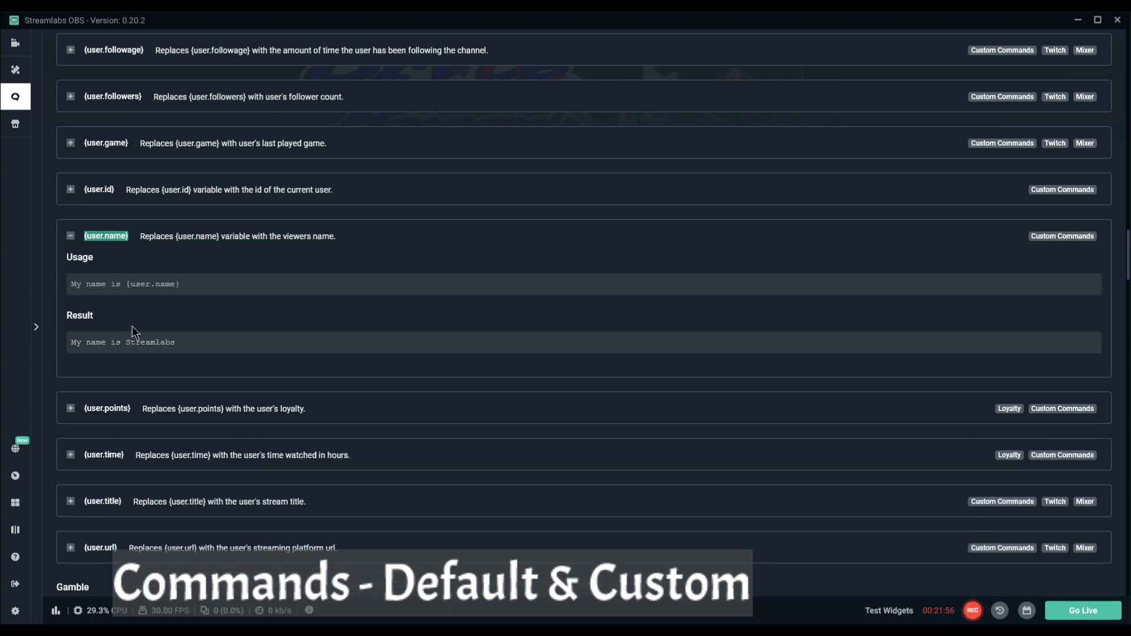
pyautogui.click(70, 236)
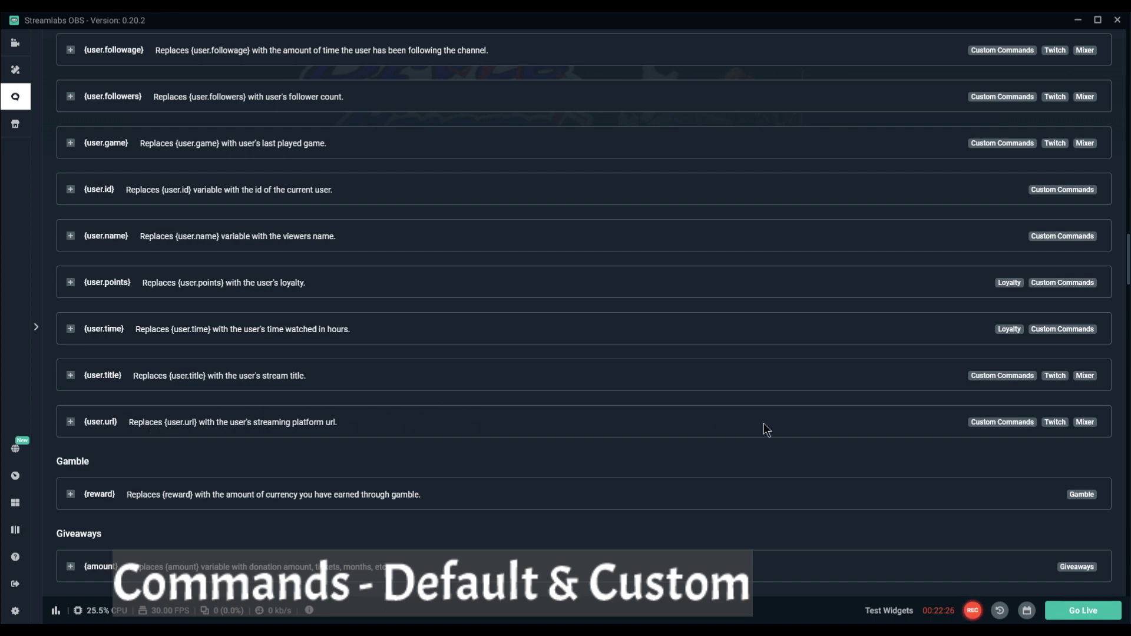
# Expand the {reward} variable under Gamble to view its usage and result examples, and collapse it again
pyautogui.scroll(-5, 216, 364)
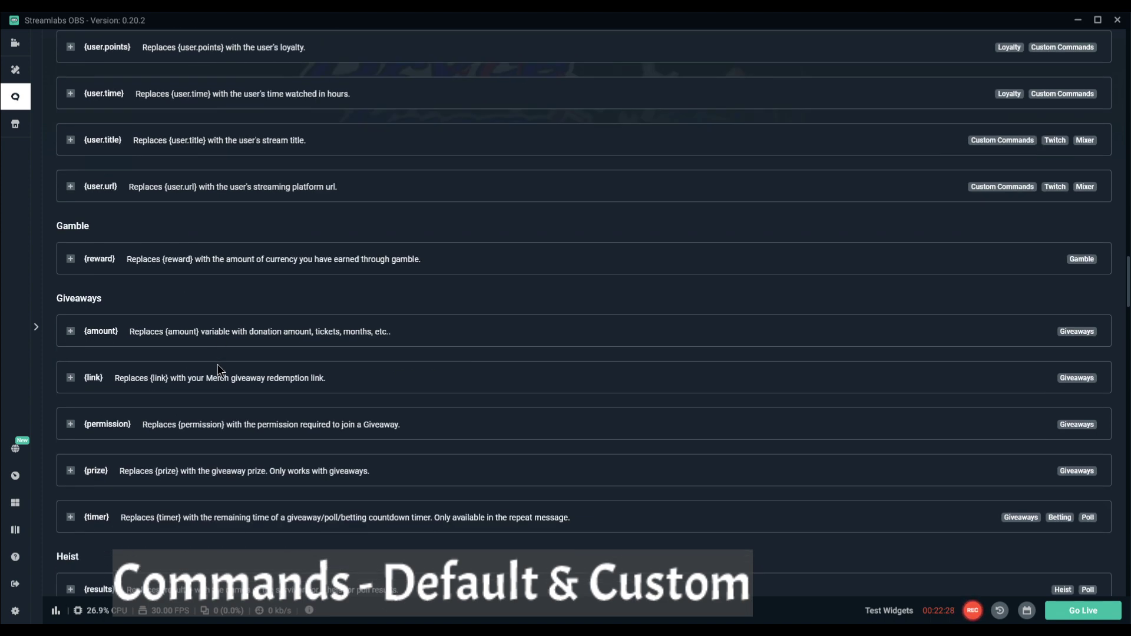
pyautogui.scroll(-1, 257, 262)
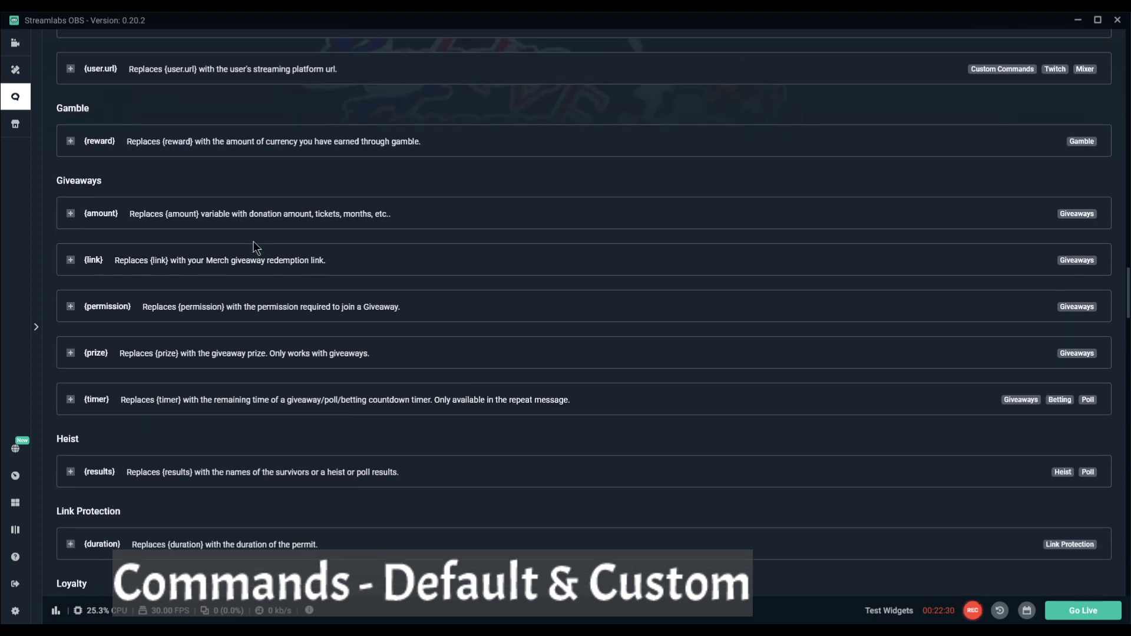
pyautogui.click(101, 142)
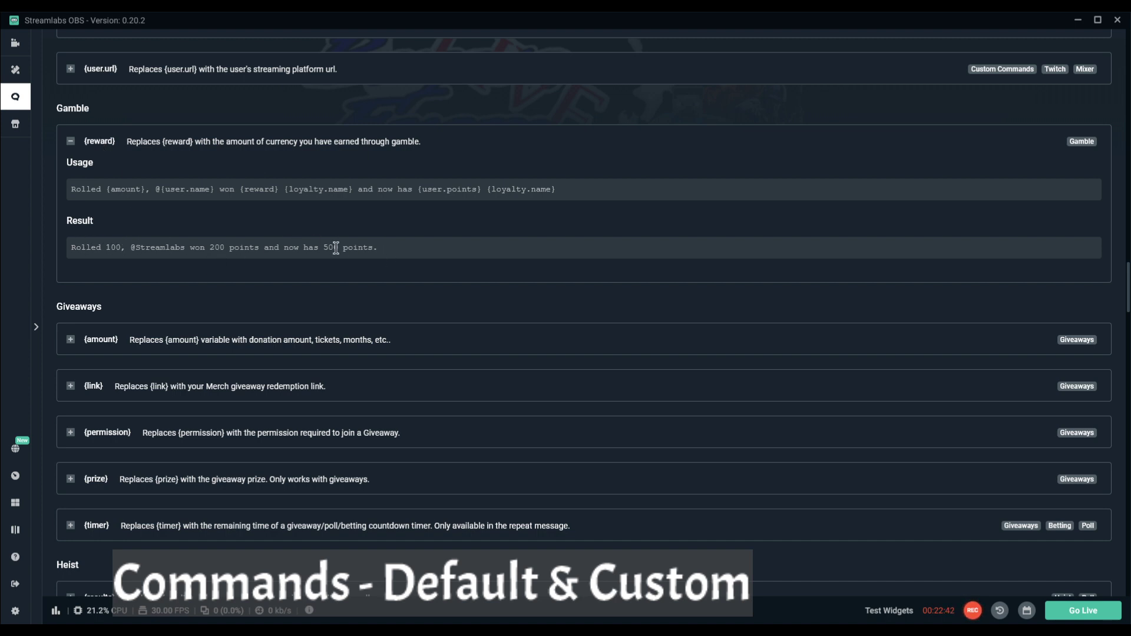
pyautogui.click(72, 140)
# Read the Giveaways, Heist, Link Protection and Loyalty variables, briefly expanding {loyalty.tophours} and {loyalty.toppoints} to check their examples
pyautogui.scroll(-1, 221, 215)
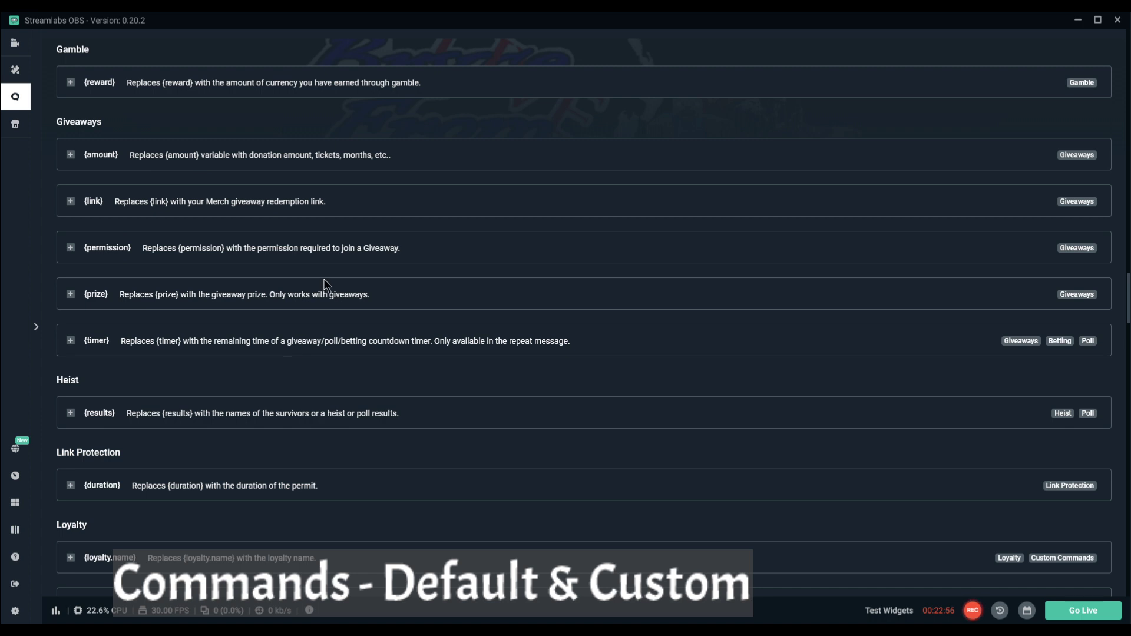
pyautogui.scroll(-3, 324, 282)
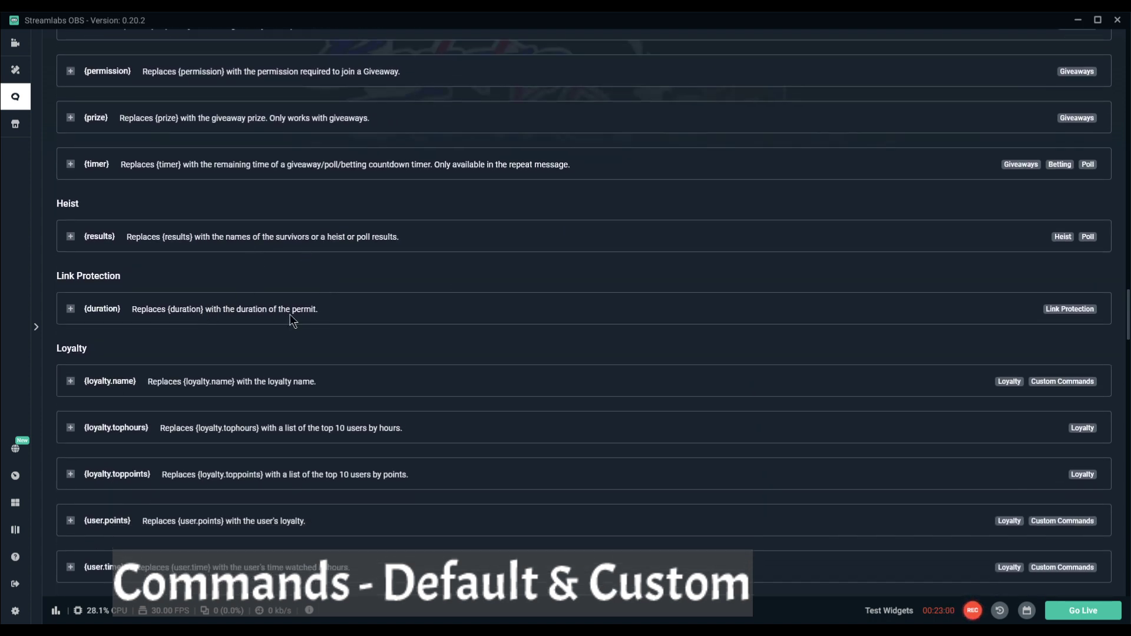
pyautogui.scroll(-2, 337, 313)
pyautogui.scroll(-3, 313, 307)
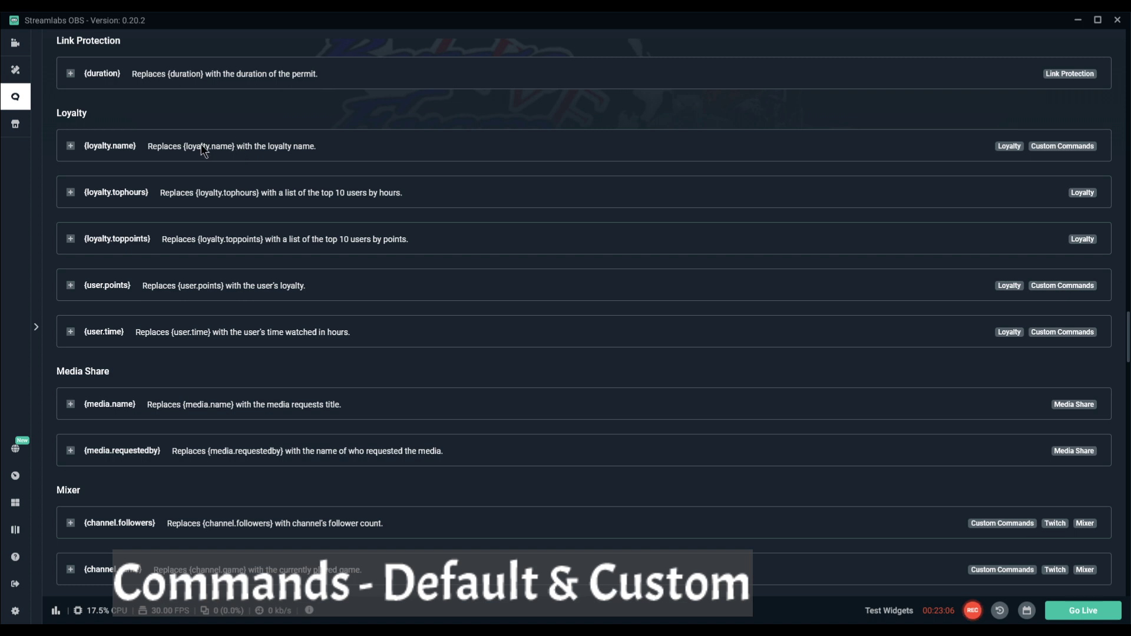
pyautogui.click(108, 193)
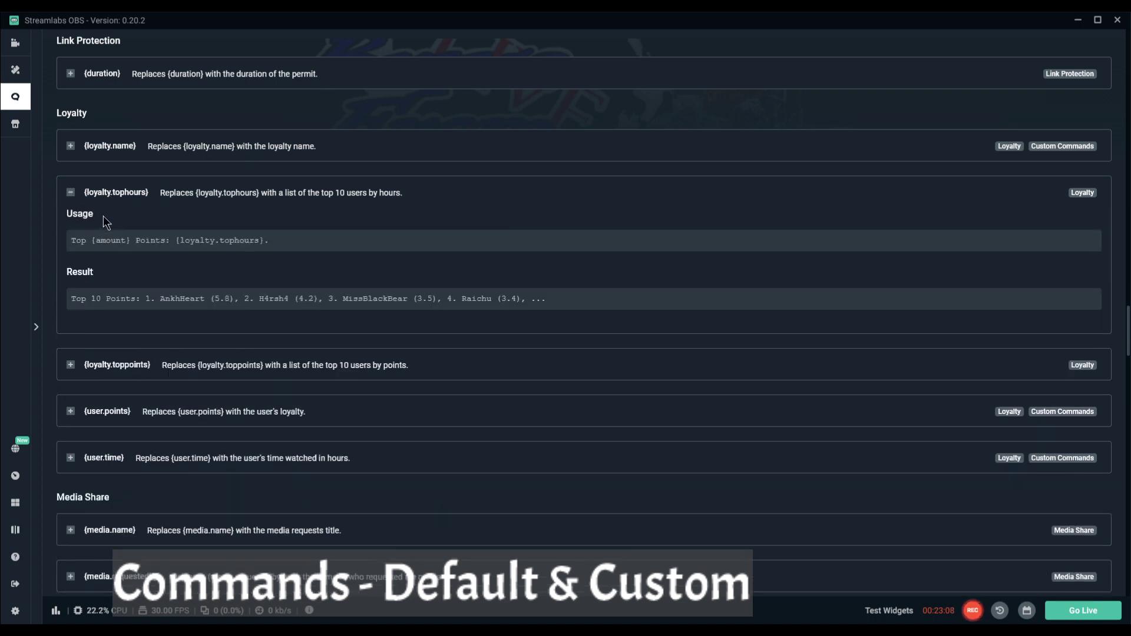
pyautogui.click(109, 193)
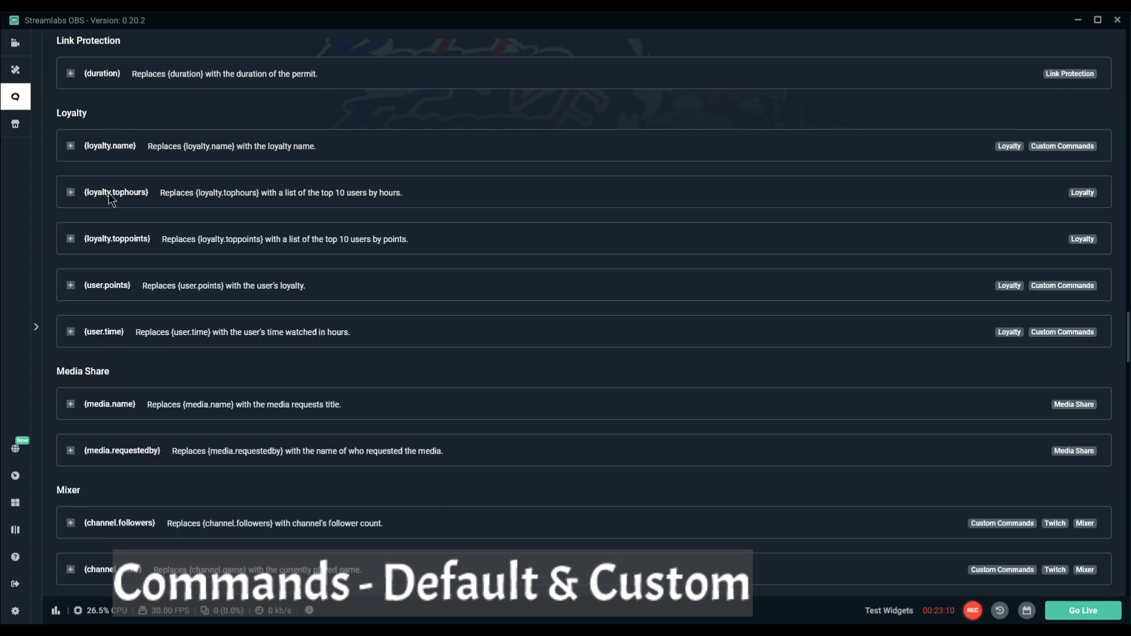
pyautogui.click(108, 240)
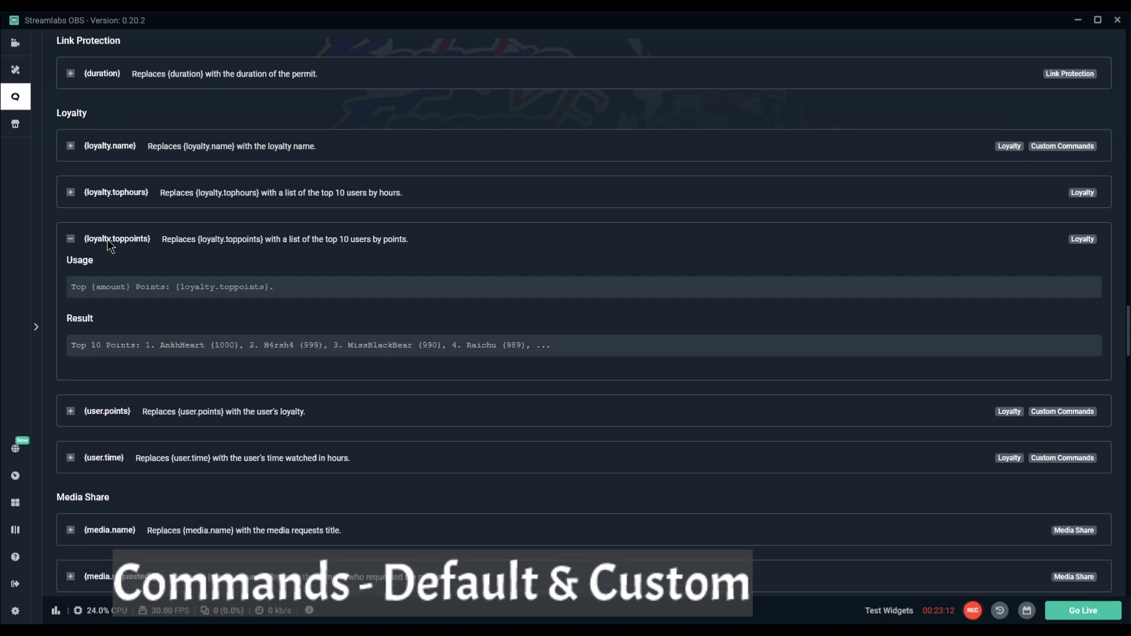
pyautogui.click(107, 239)
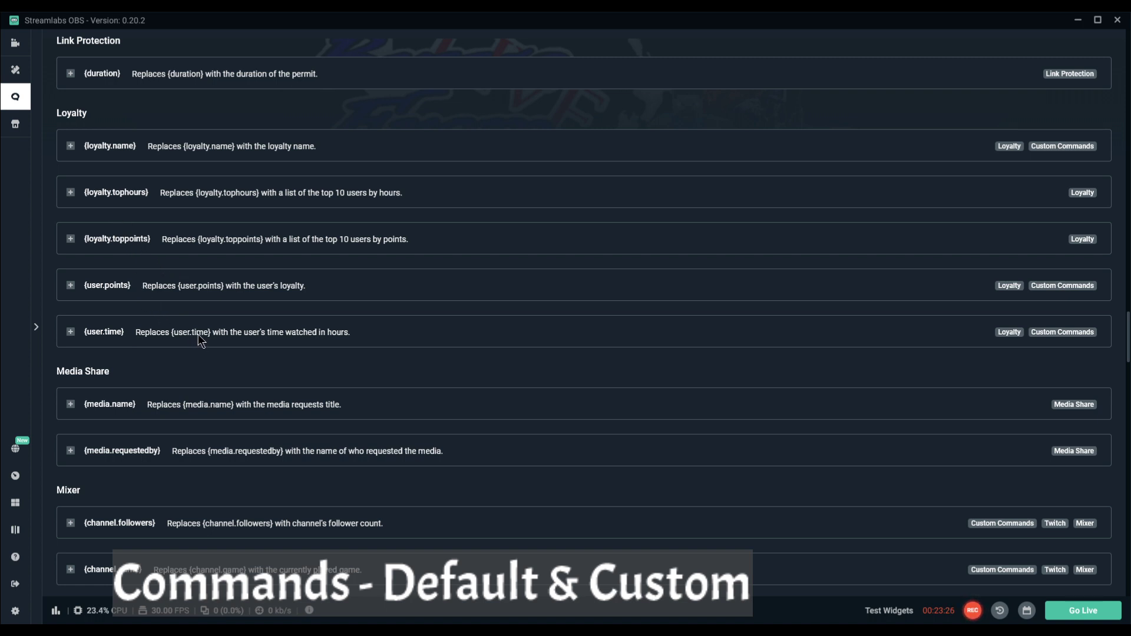
# Read through the variable descriptions in the Media Share and Mixer sections
pyautogui.scroll(-1, 200, 338)
pyautogui.scroll(-3, 199, 332)
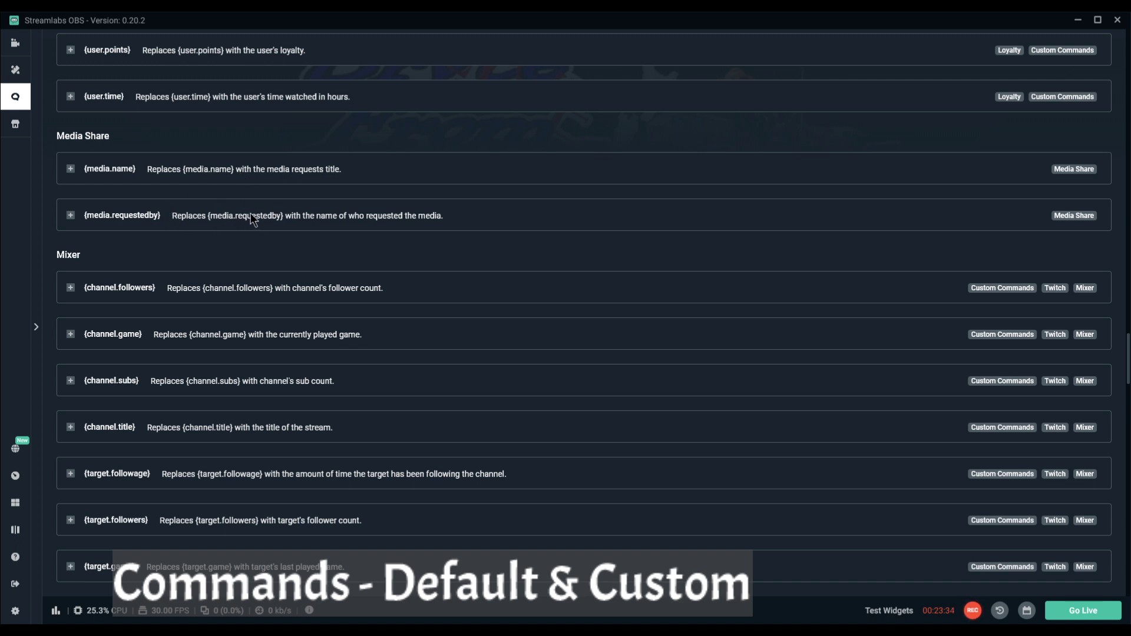
pyautogui.scroll(-2, 255, 218)
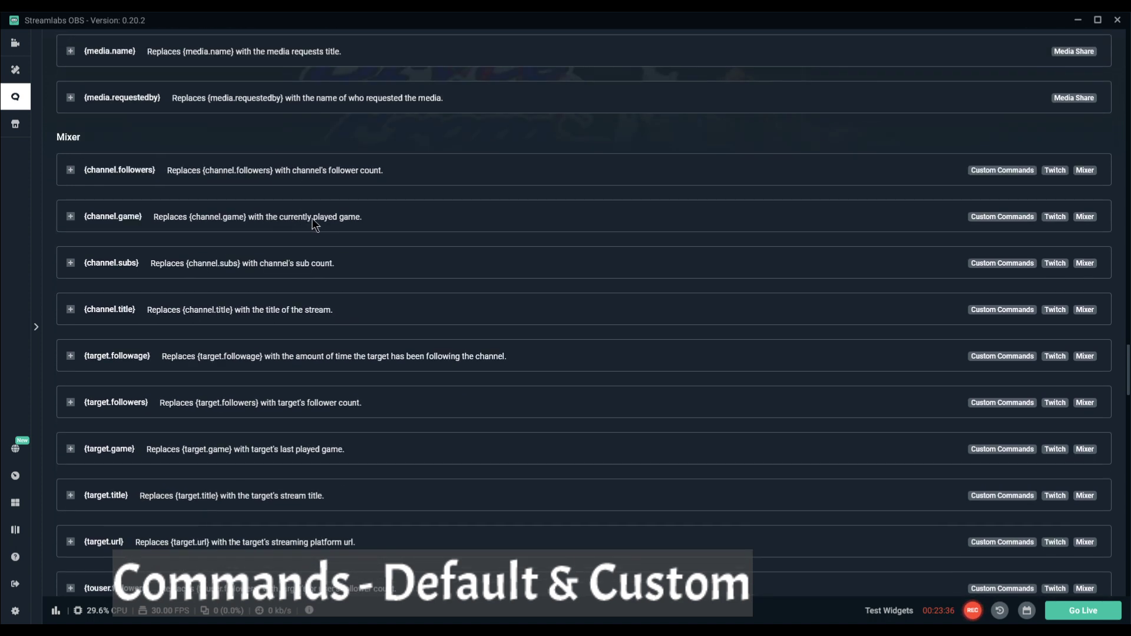
pyautogui.scroll(-1, 263, 167)
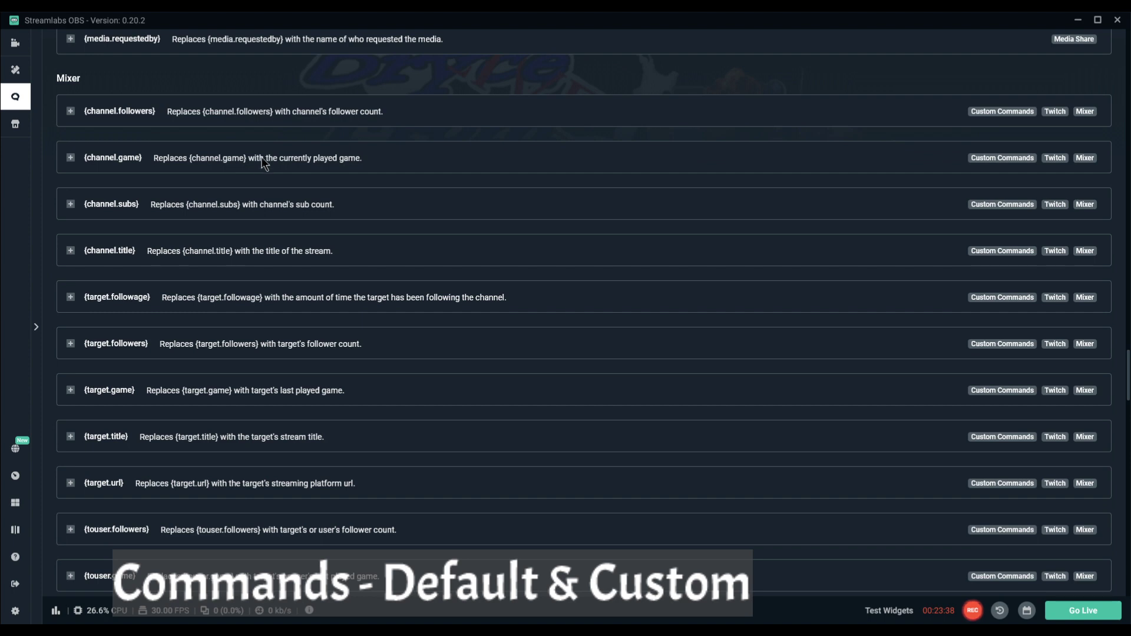
pyautogui.scroll(-10, 284, 118)
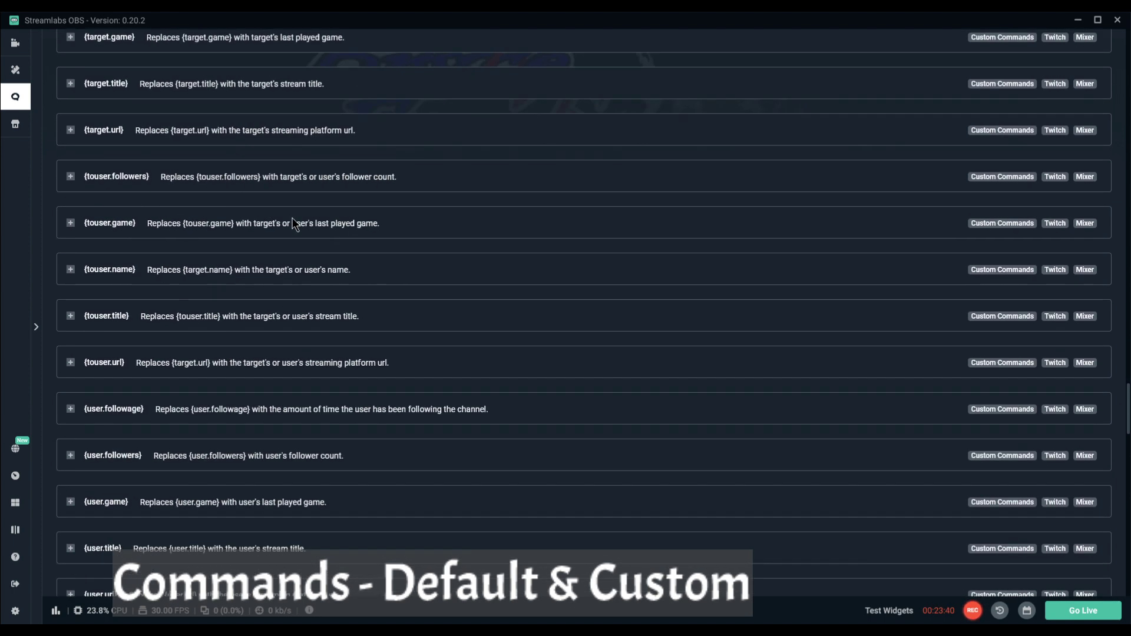
pyautogui.scroll(-2, 294, 242)
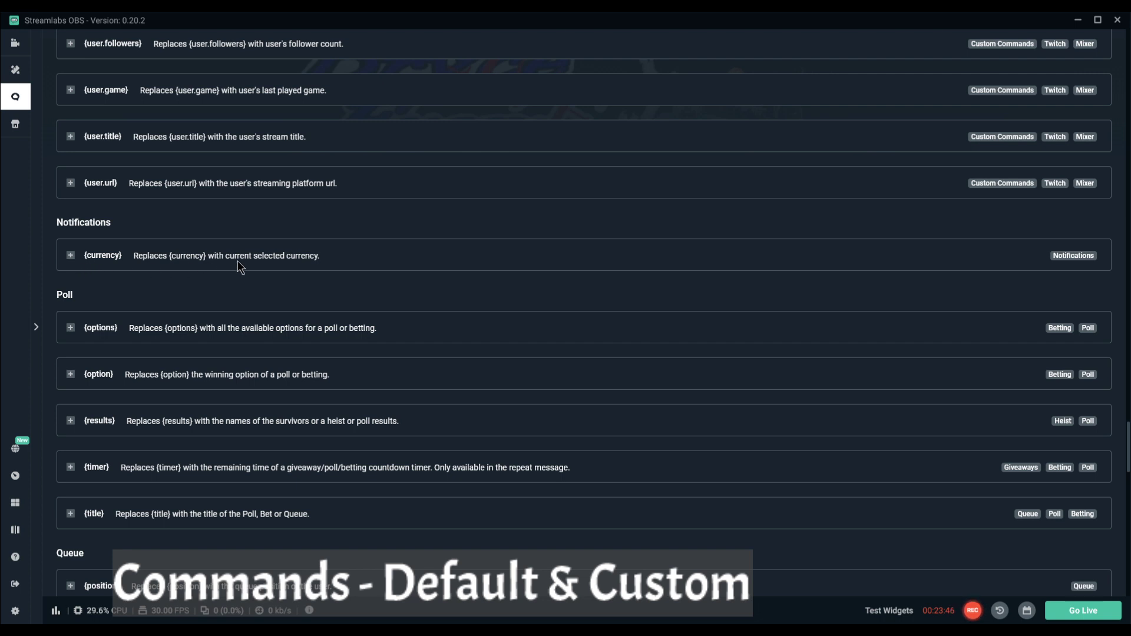
# Expand the {currency} variable under Notifications, examine the amount and currency in its result example, and collapse it again
pyautogui.click(70, 256)
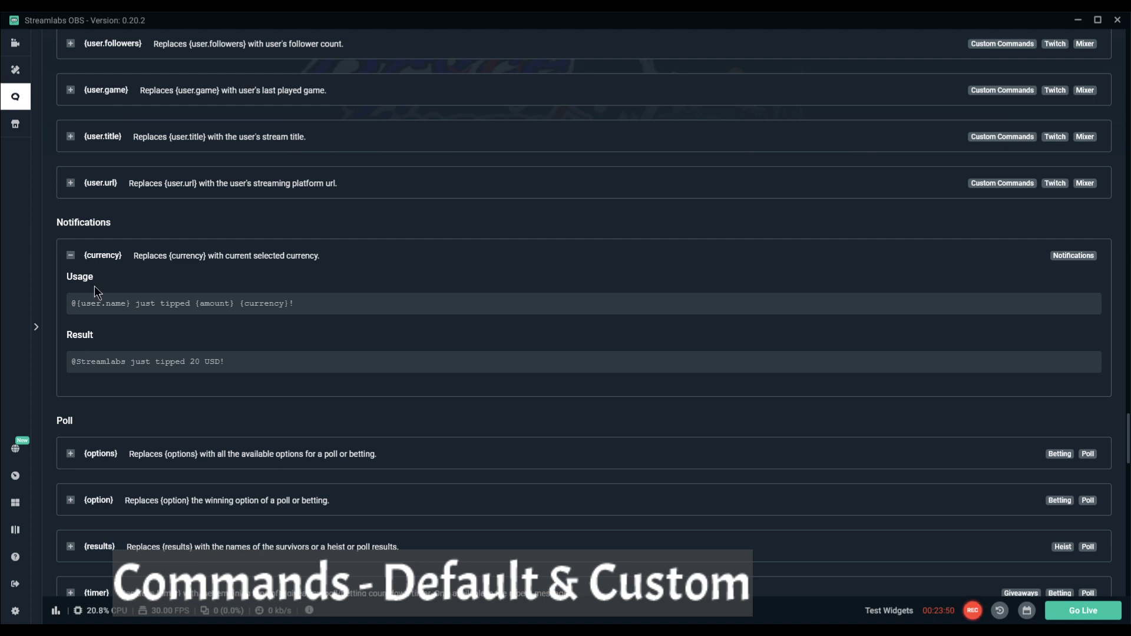
pyautogui.moveTo(210, 361); pyautogui.dragTo(238, 366)
pyautogui.click(212, 361)
pyautogui.moveTo(190, 361); pyautogui.dragTo(215, 364)
pyautogui.moveTo(200, 362); pyautogui.dragTo(228, 369)
pyautogui.click(70, 257)
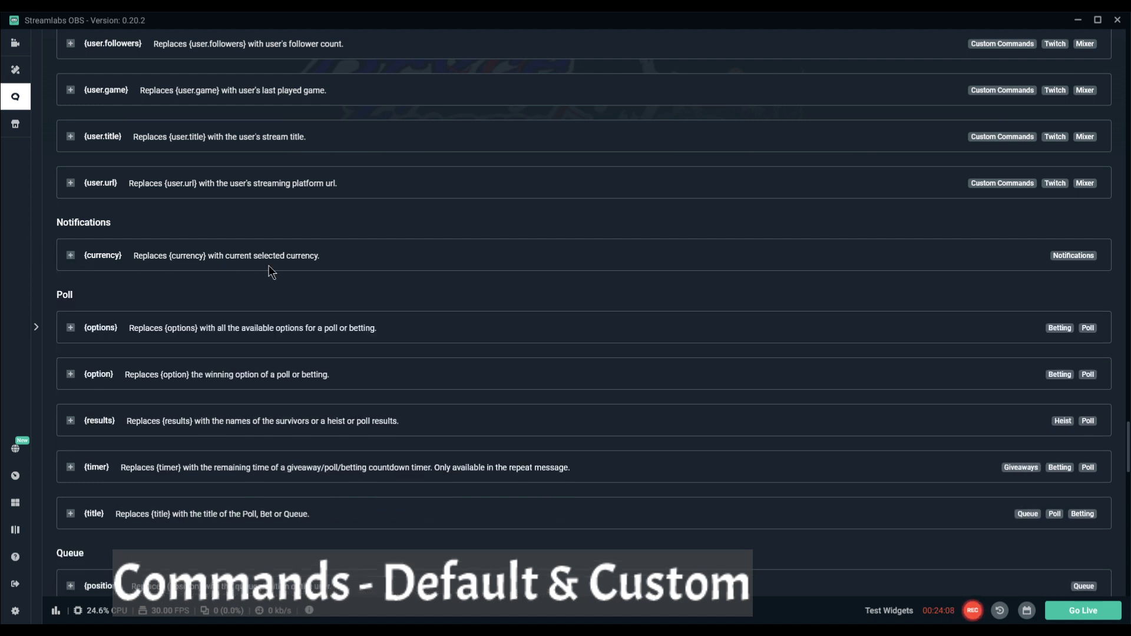
# Read the variable descriptions in the Poll and Queue sections
pyautogui.scroll(-1, 398, 267)
pyautogui.scroll(-2, 399, 269)
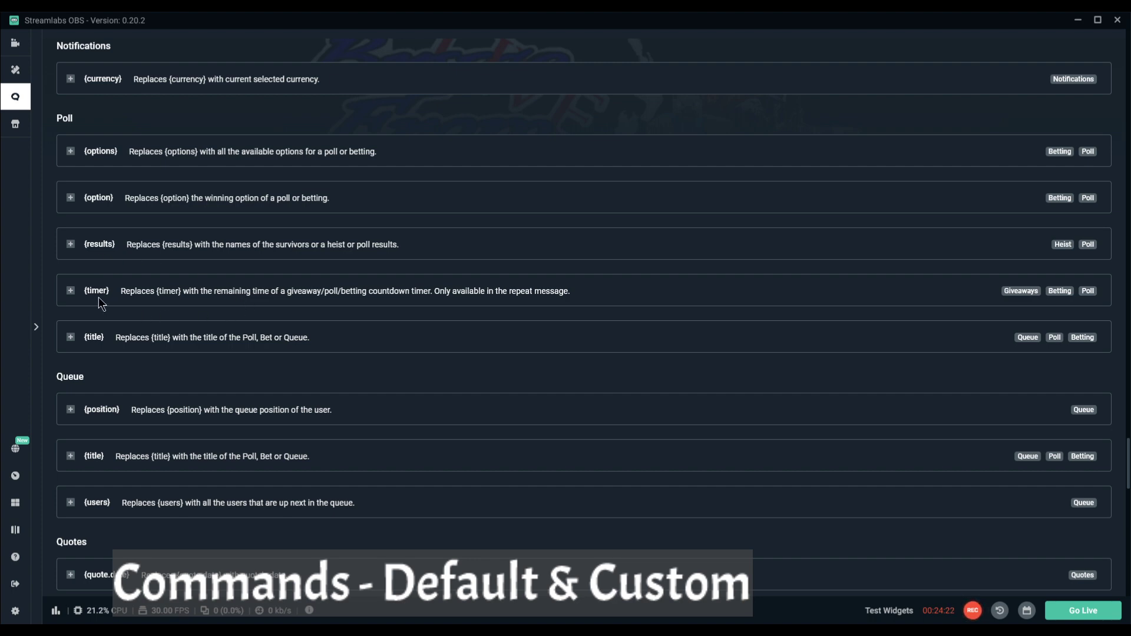
pyautogui.scroll(-3, 389, 345)
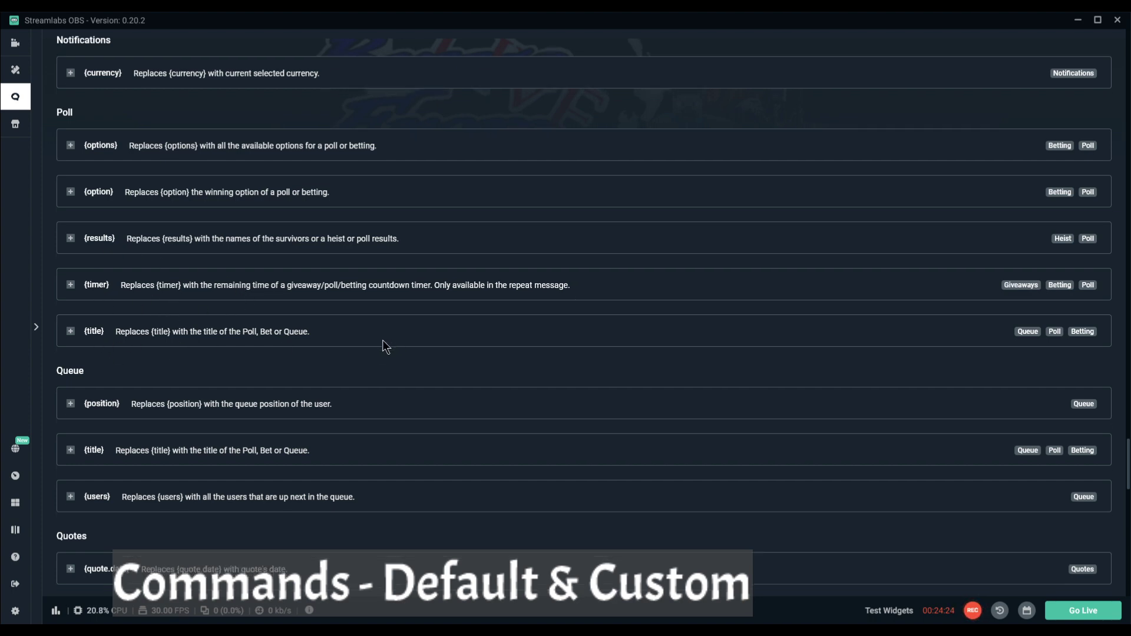
# Expand and collapse {quote.date}, {quote.game}, {quote.id} and {quote.msg} in the Quotes section to examine their usage and result examples
pyautogui.scroll(-2, 317, 311)
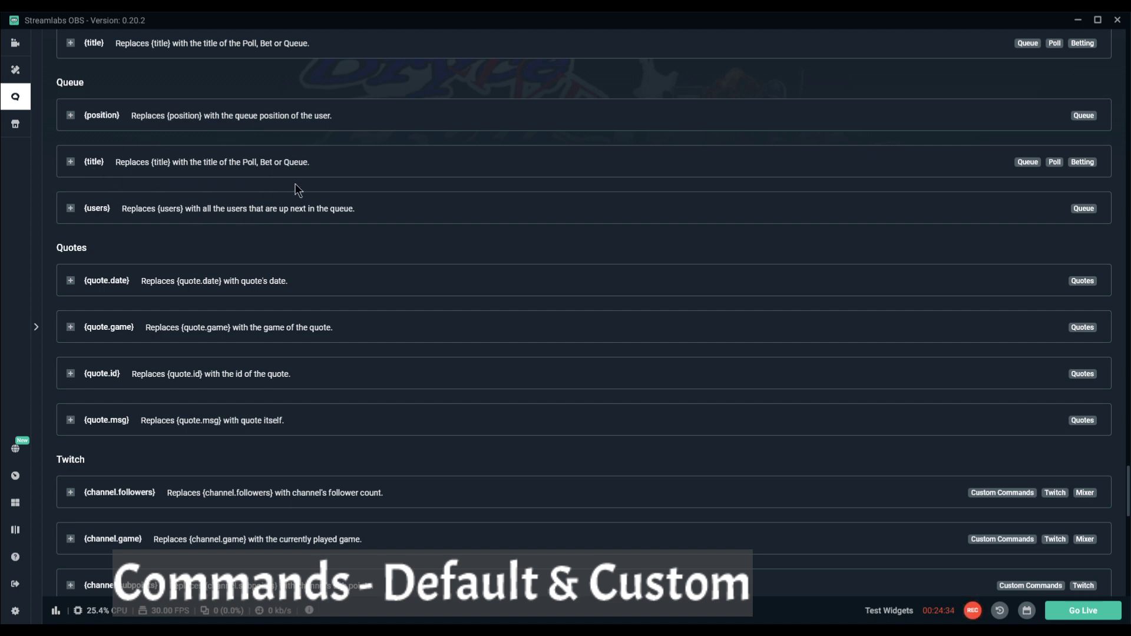
pyautogui.scroll(-2, 297, 190)
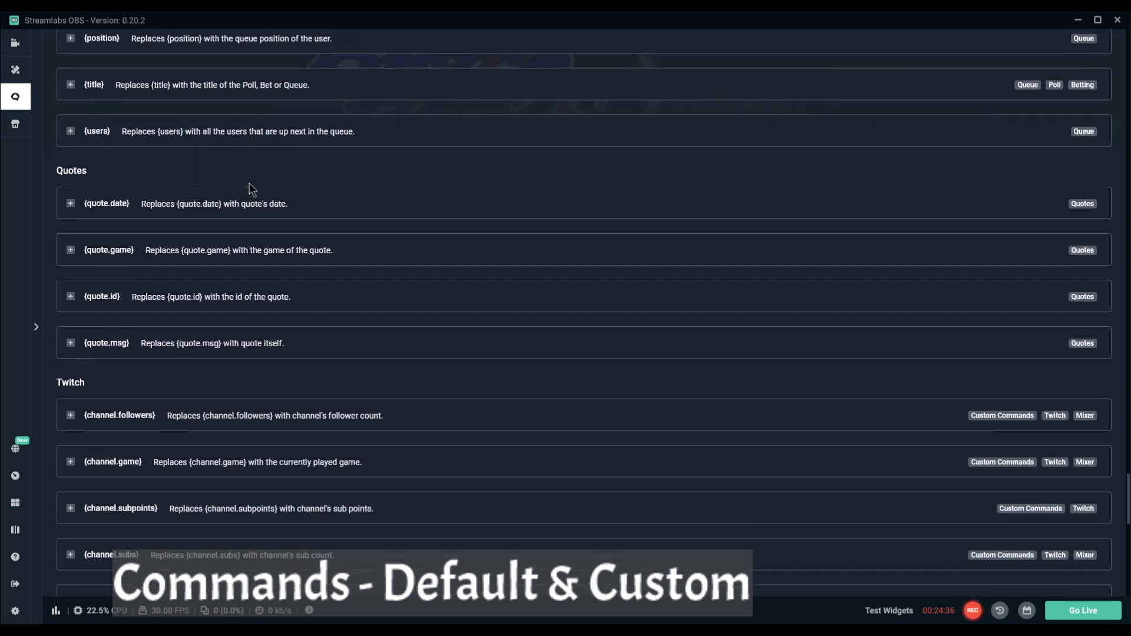
pyautogui.scroll(-2, 250, 188)
pyautogui.click(104, 106)
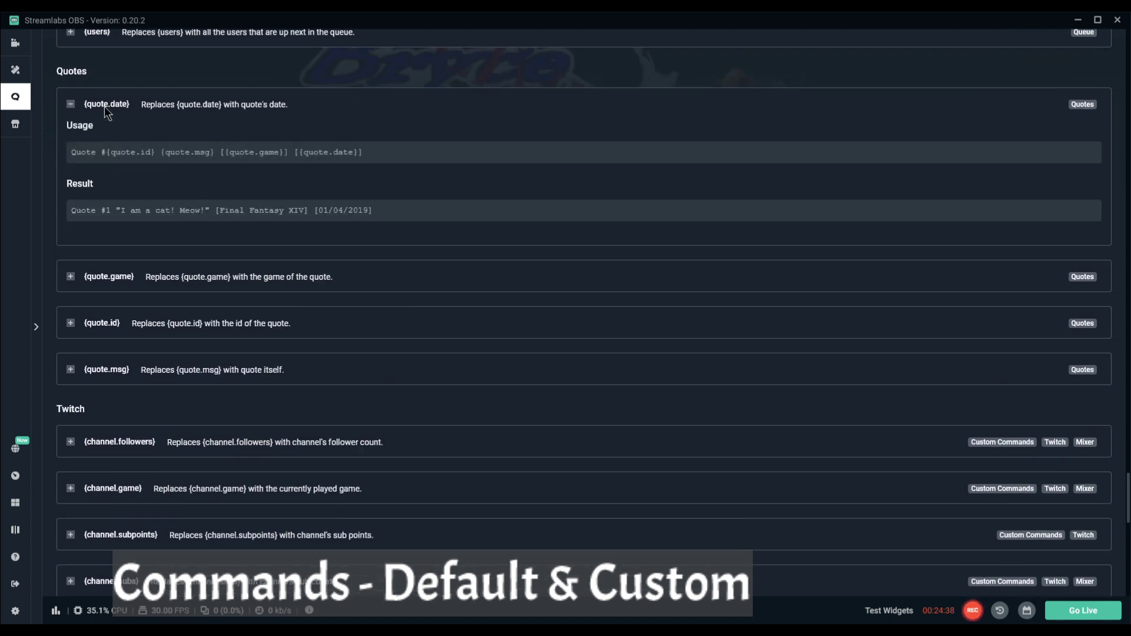
pyautogui.click(105, 106)
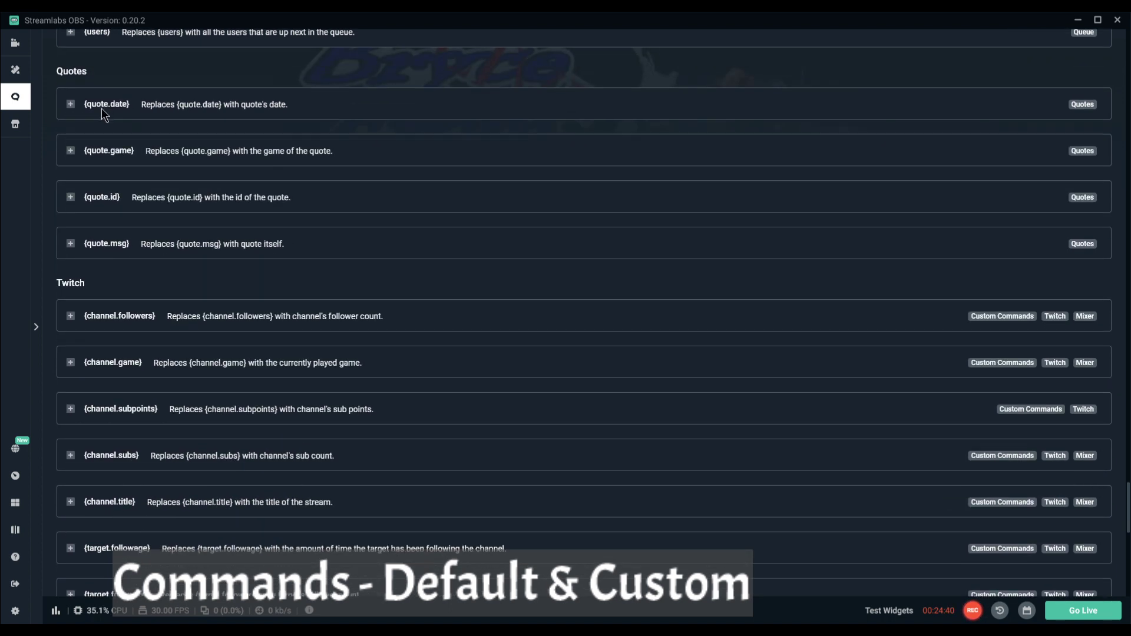
pyautogui.click(106, 152)
pyautogui.click(105, 150)
pyautogui.click(100, 197)
pyautogui.click(100, 197)
pyautogui.click(104, 243)
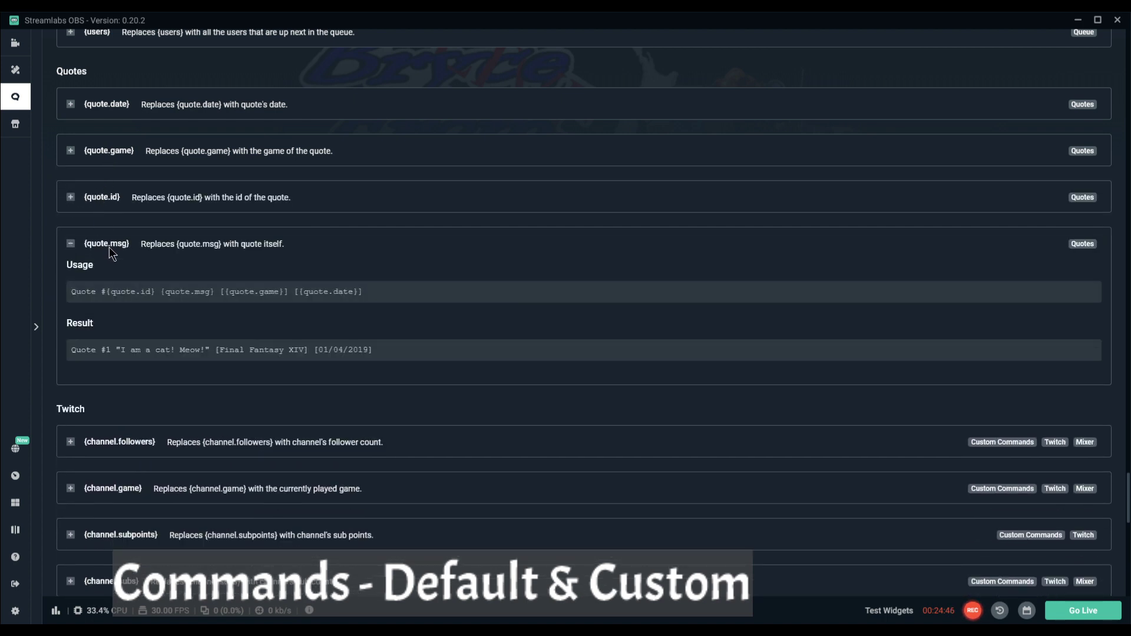
pyautogui.click(110, 250)
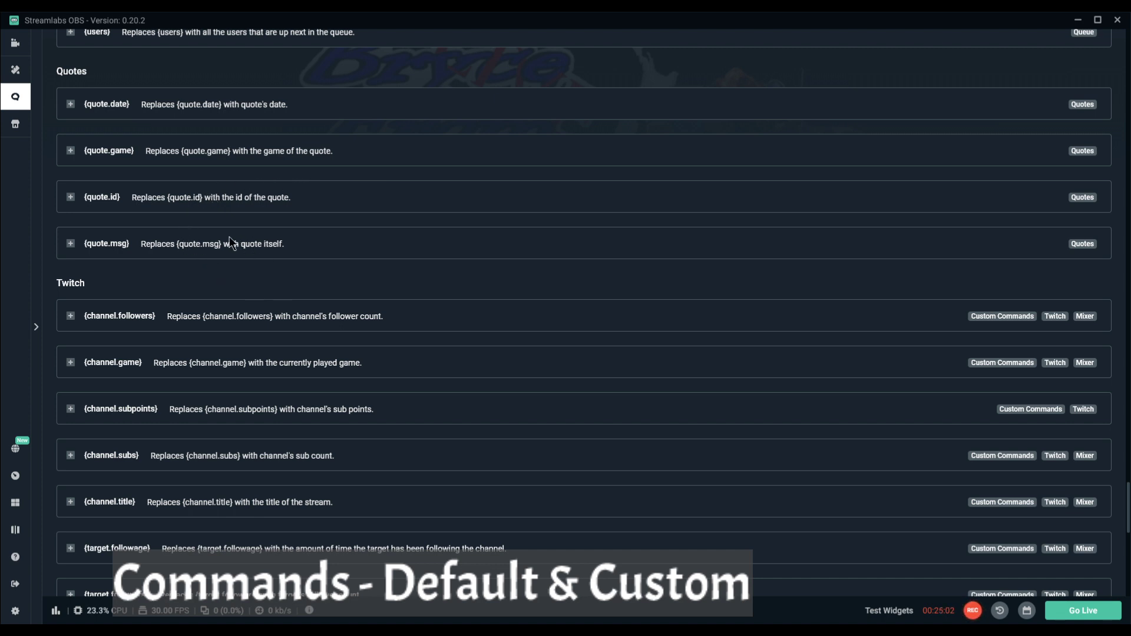
# Skim the Twitch variable descriptions through to {user.url} at the end of the variables list
pyautogui.scroll(-1, 253, 274)
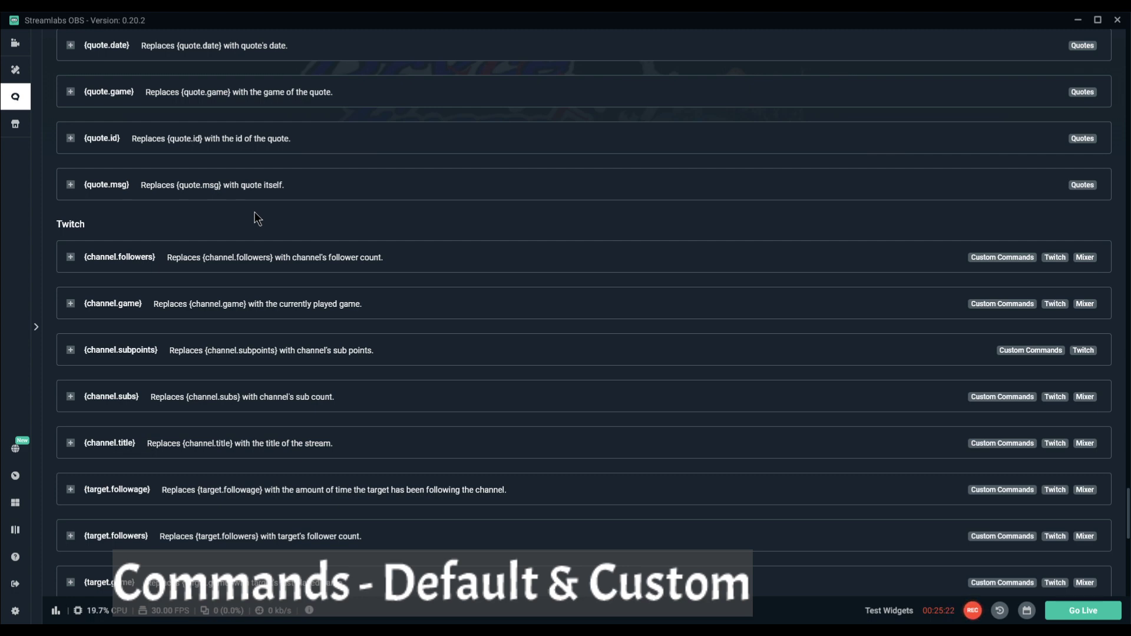
pyautogui.scroll(-10, 257, 218)
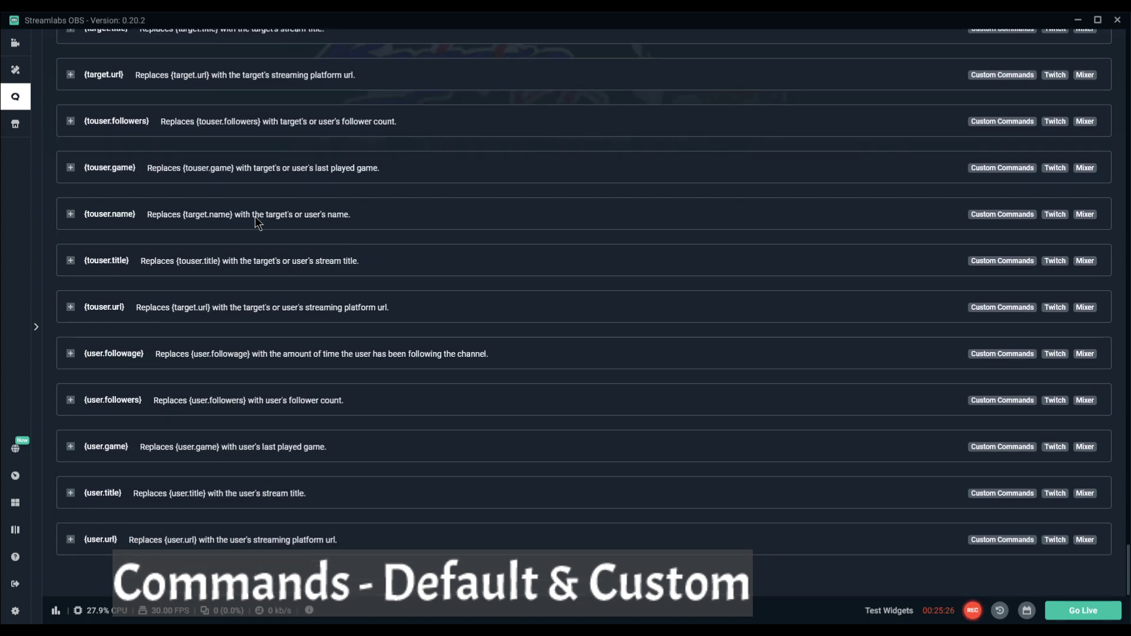
pyautogui.scroll(15, 258, 221)
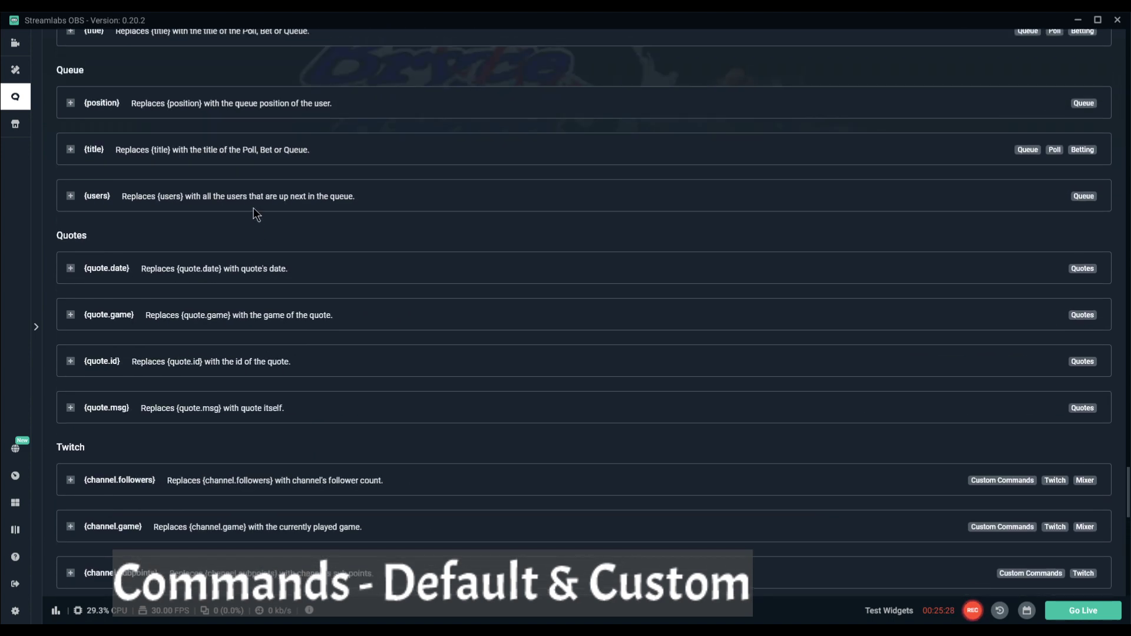
pyautogui.scroll(-16, 253, 209)
# Return to the Betting section at the start of the variables, briefly view the default commands, and reopen the variables list
pyautogui.scroll(20, 253, 203)
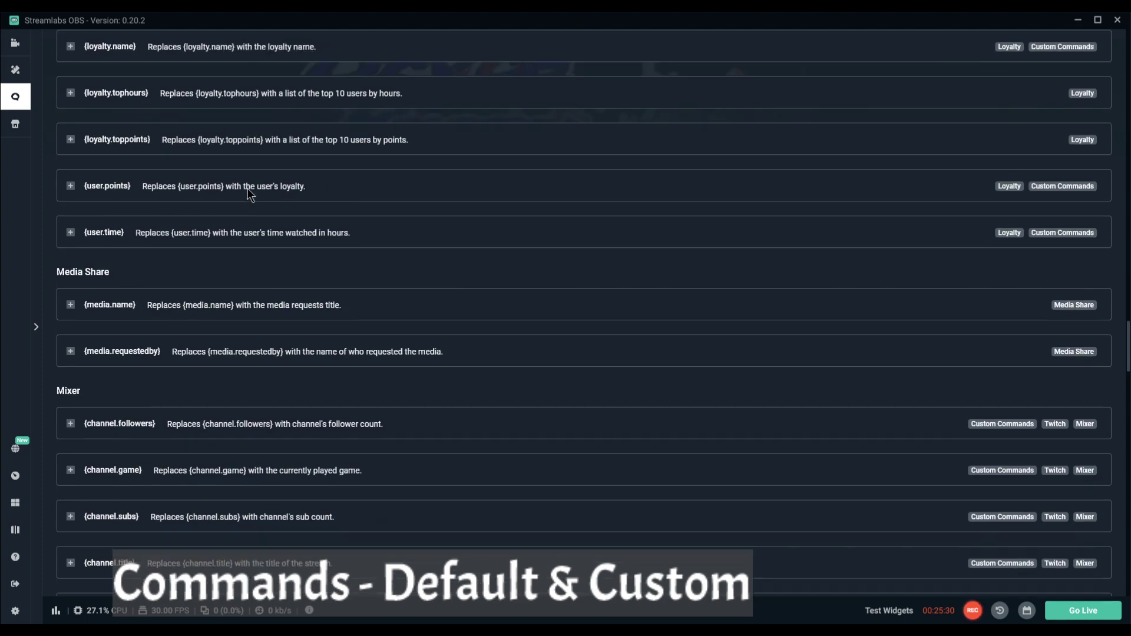
pyautogui.scroll(20, 250, 194)
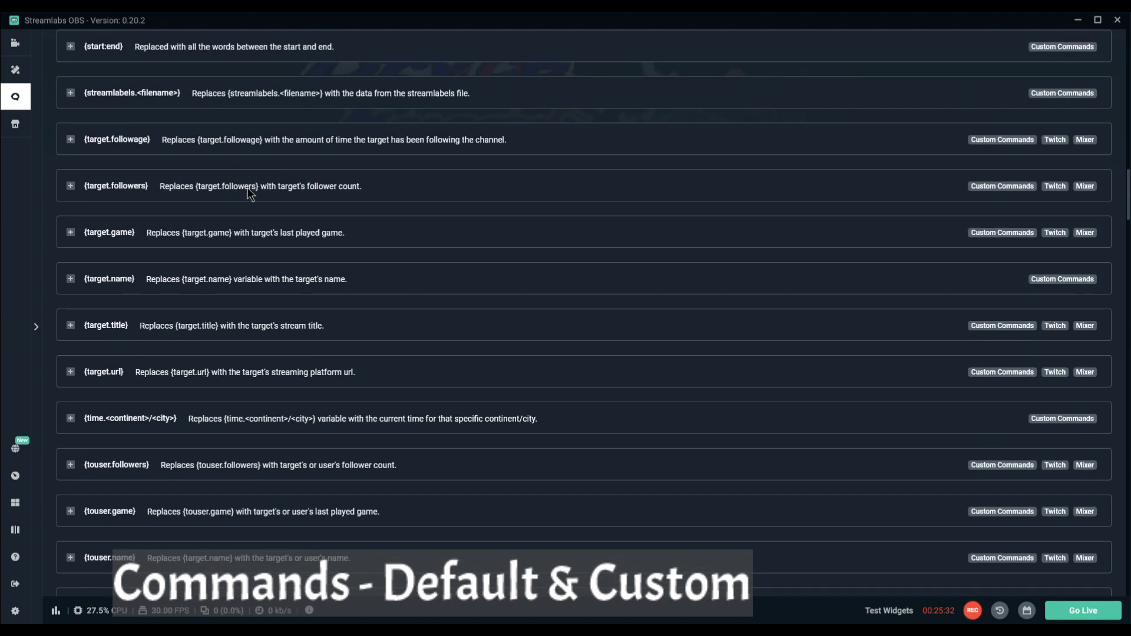
pyautogui.scroll(5, 250, 195)
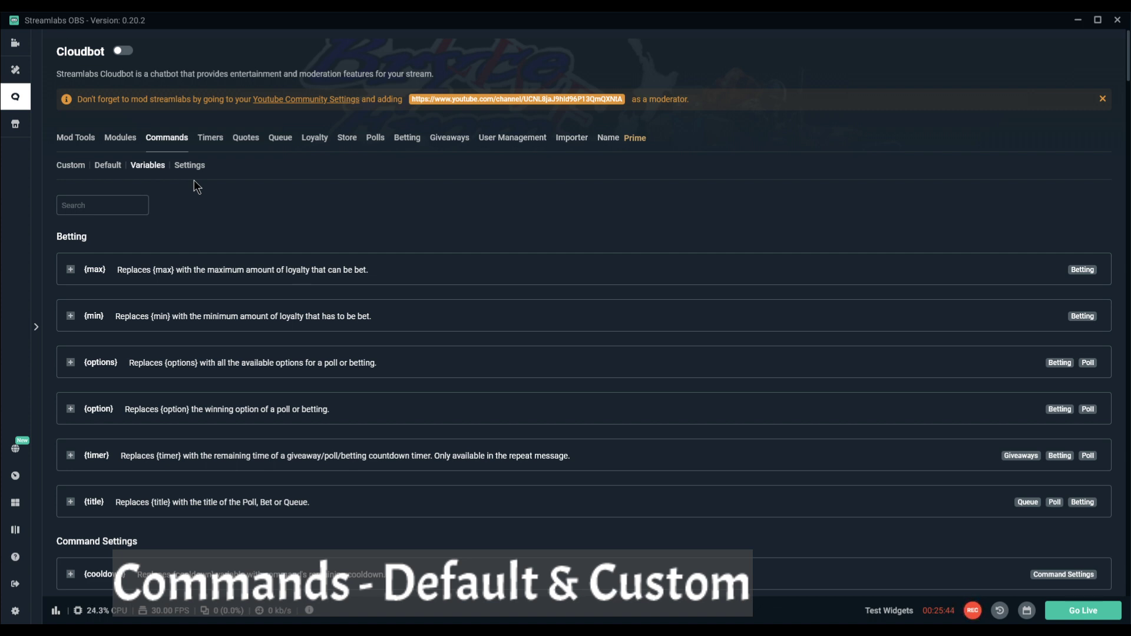
pyautogui.click(117, 169)
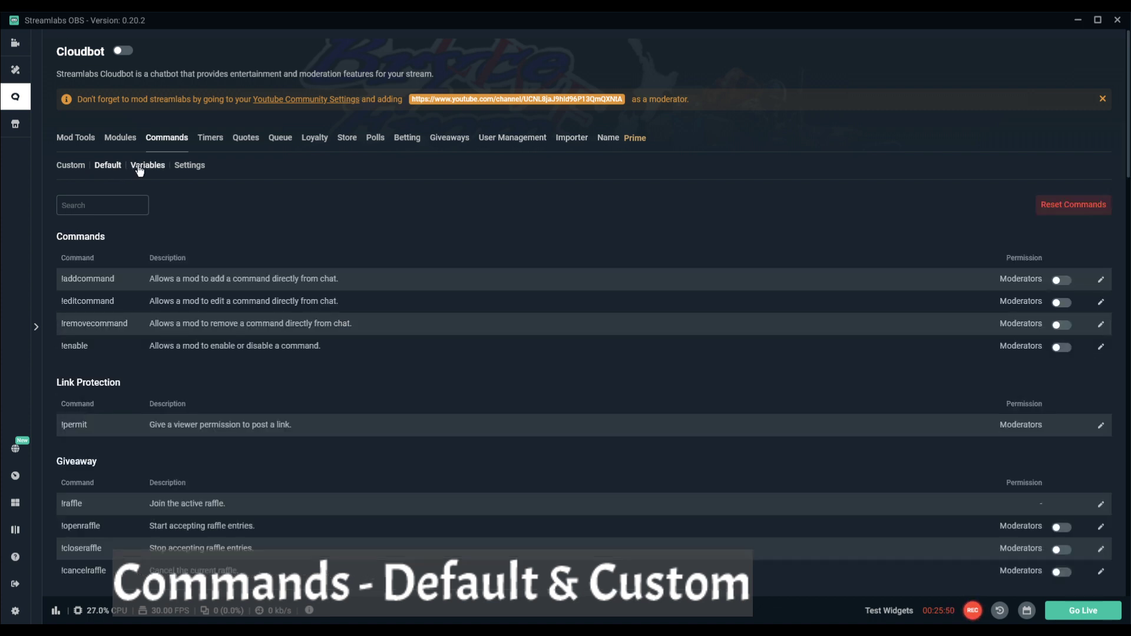
pyautogui.click(142, 168)
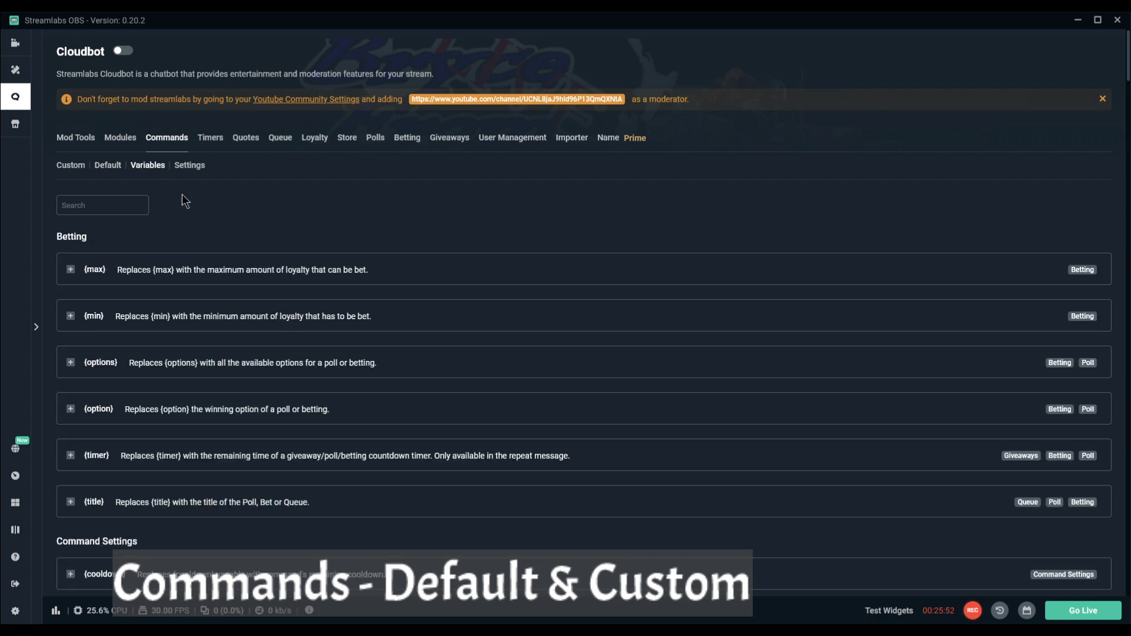